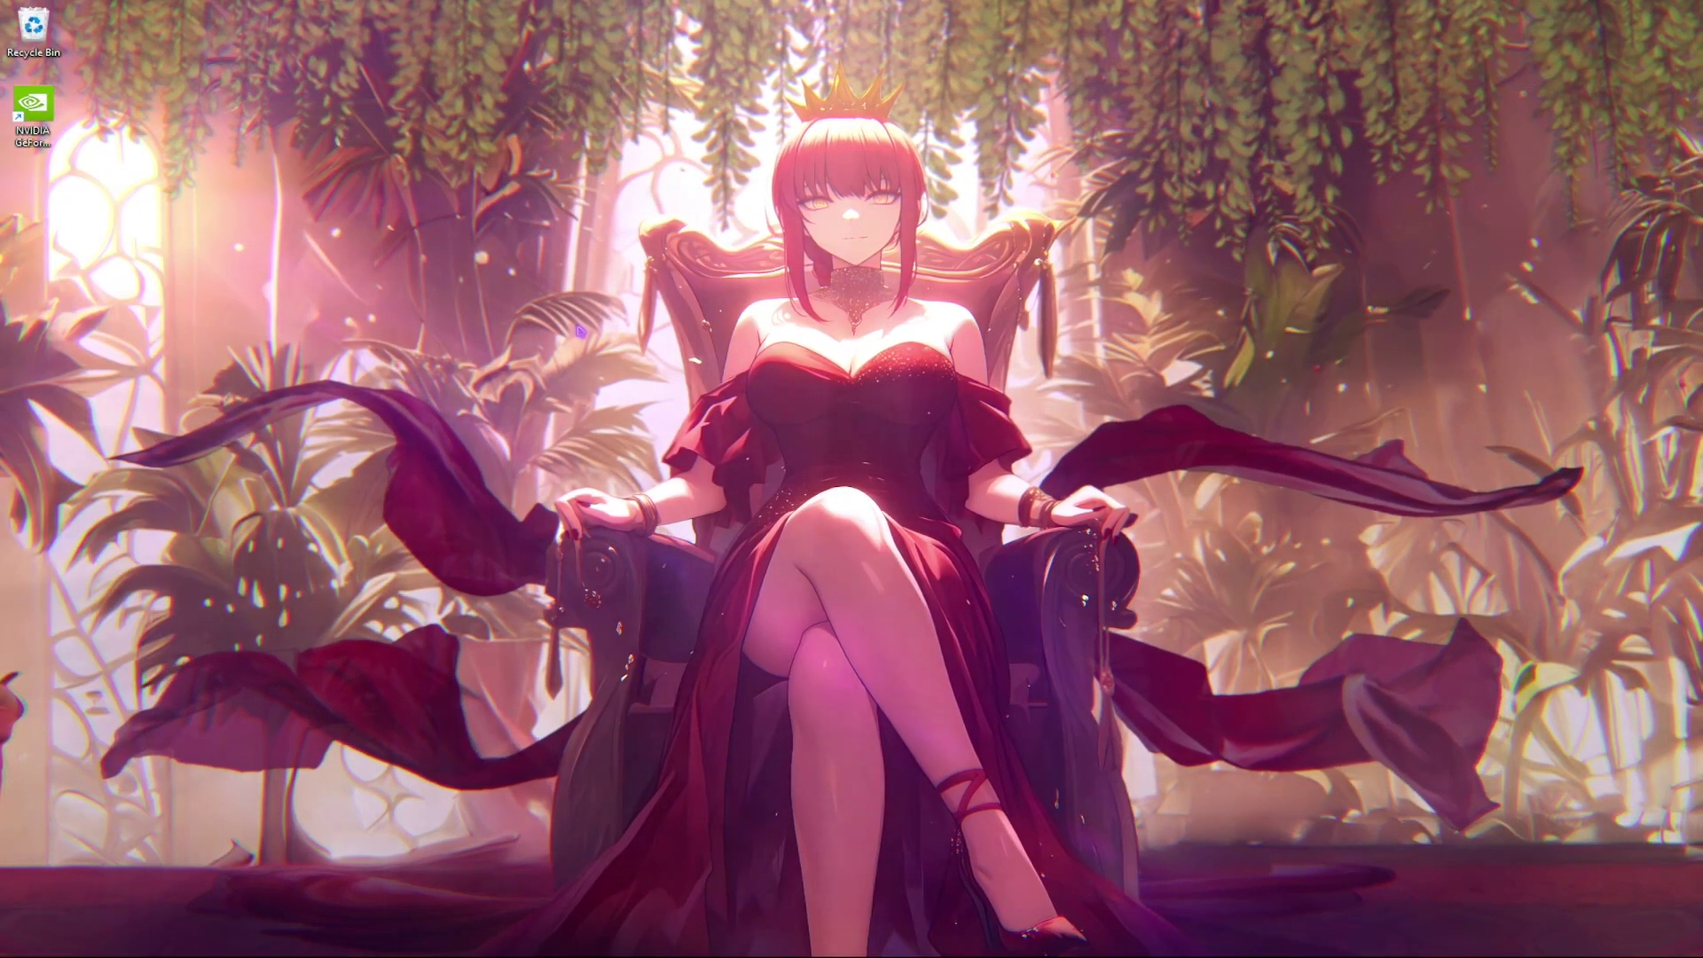
# Find GeForce NOW via a 'gef' Start search and open its CEF install folder to select GeForceNOW.json
pyautogui.press('super')
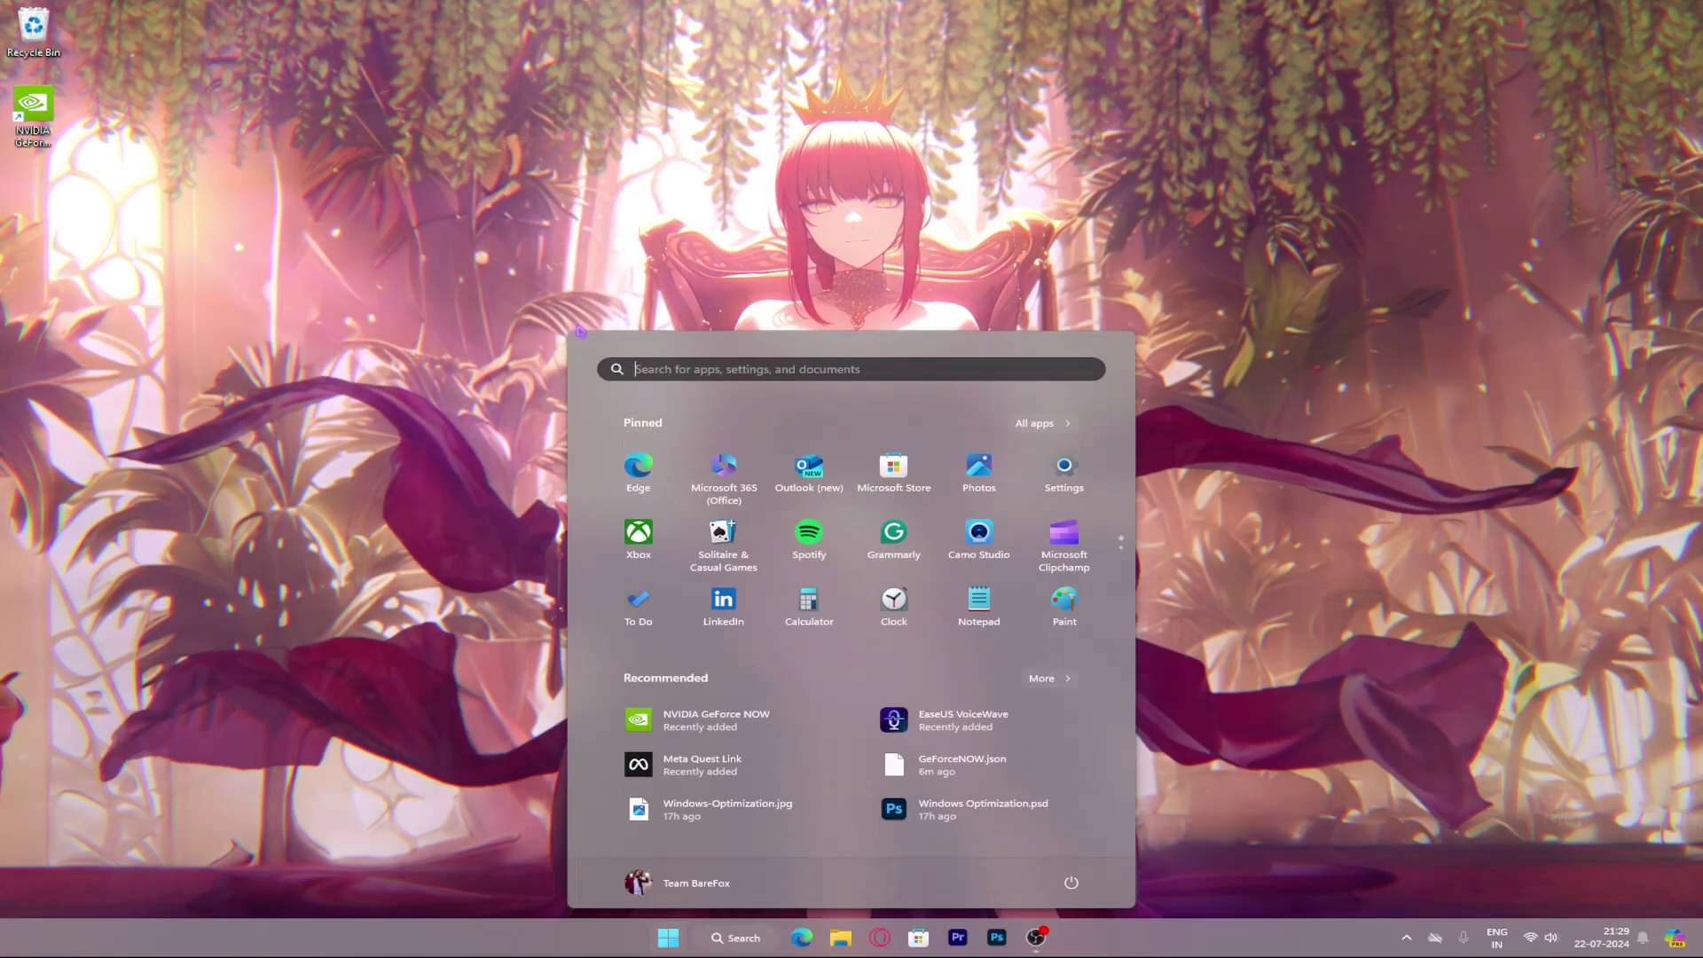
pyautogui.write('gef')
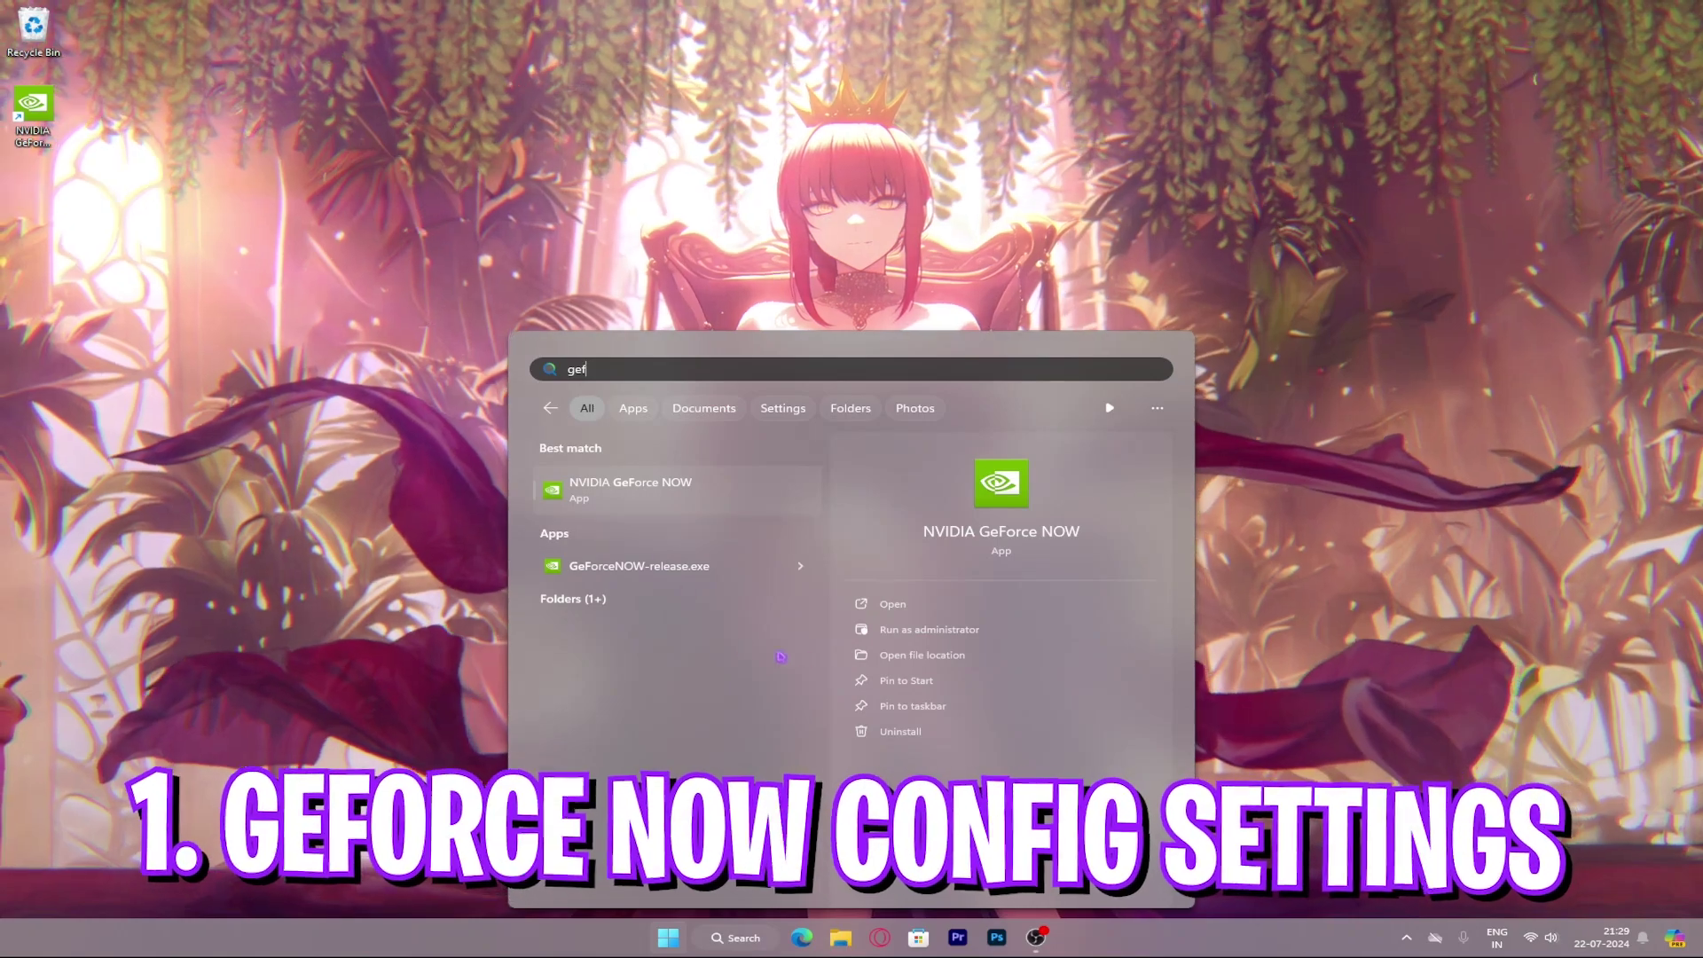
pyautogui.press('Right')
pyautogui.press('Down')
pyautogui.press('Down')
pyautogui.press('Return')
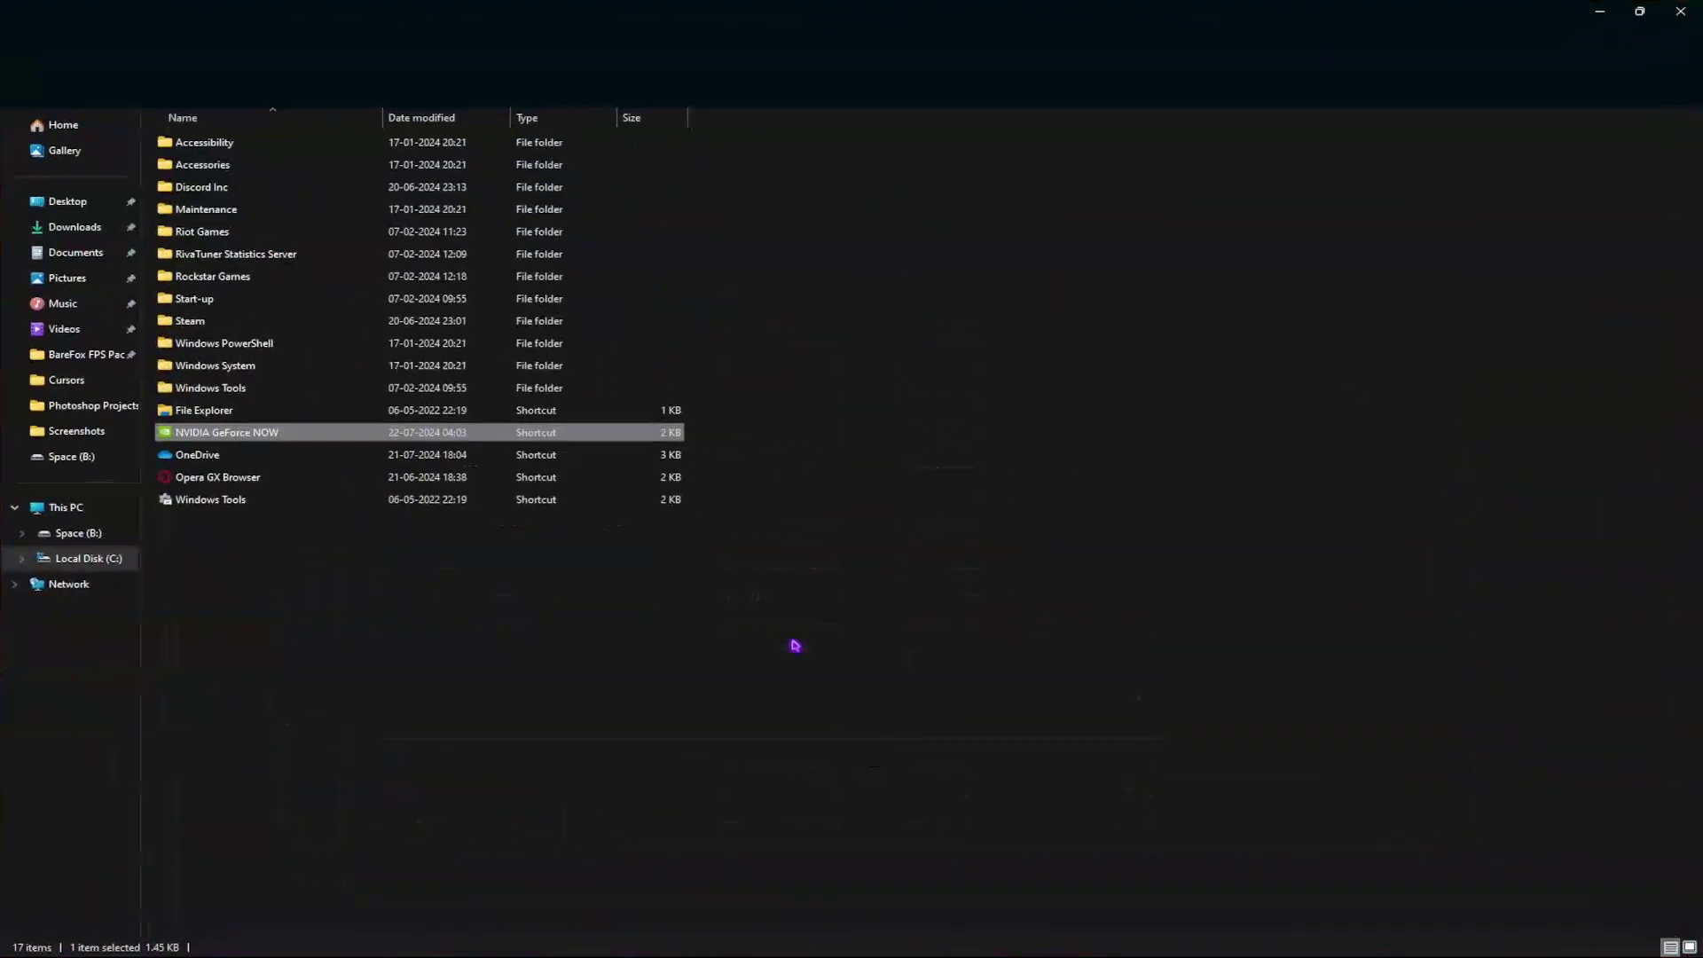
pyautogui.rightClick(285, 431)
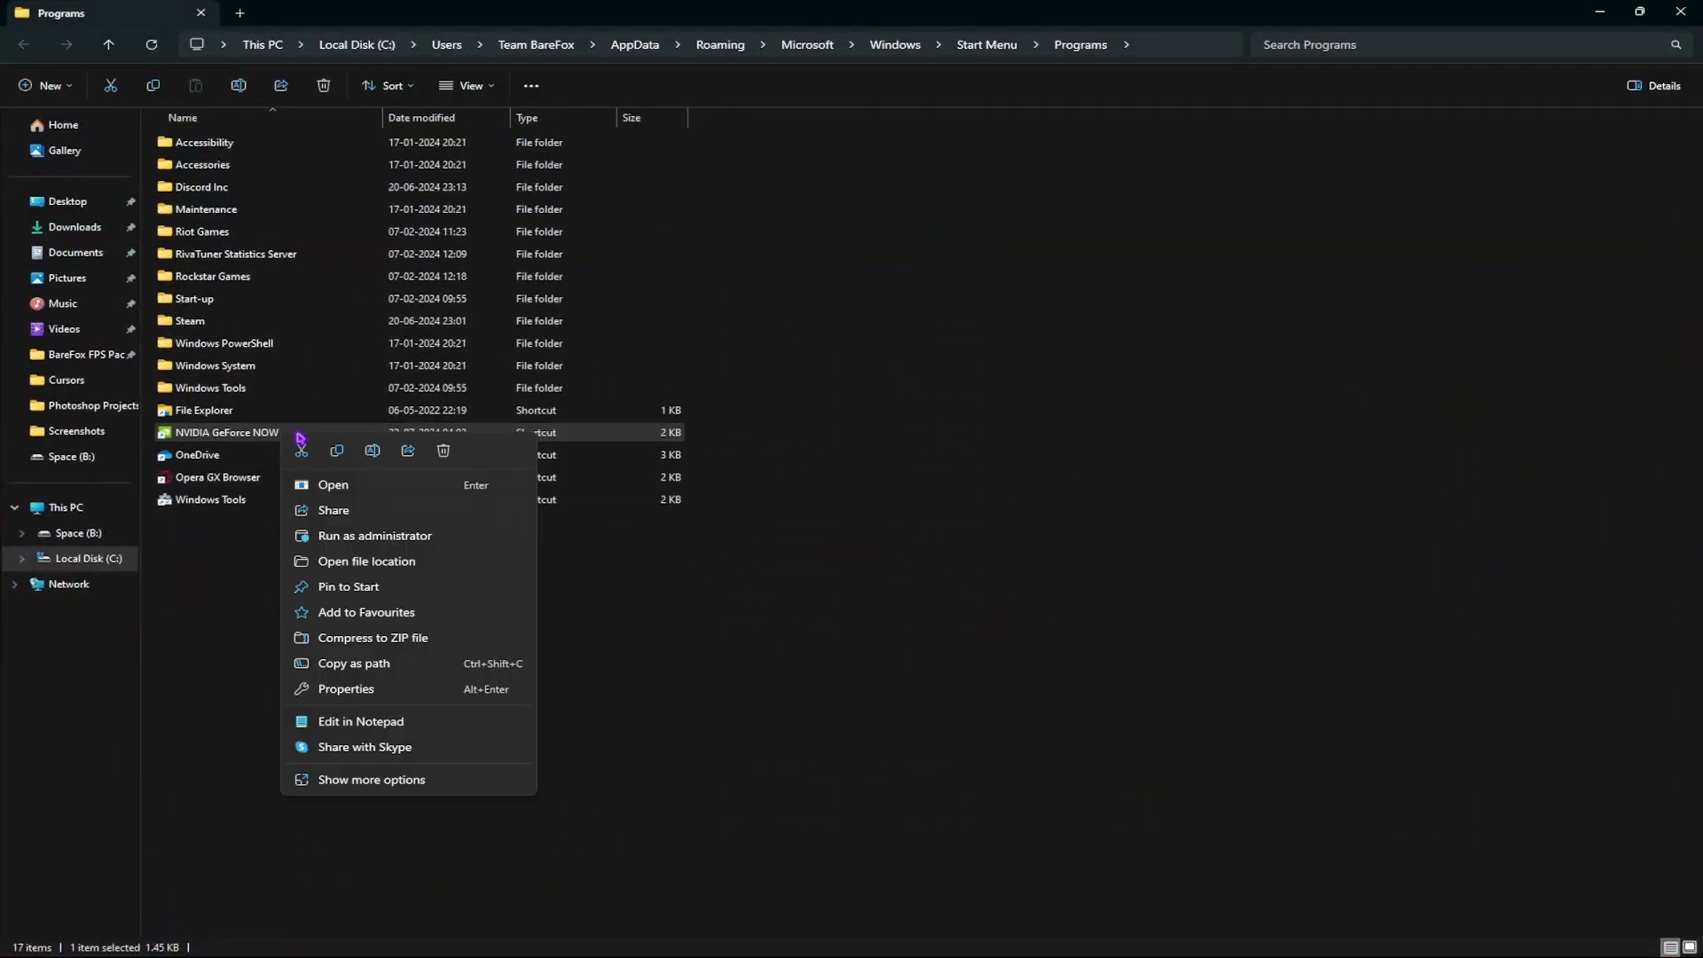
pyautogui.click(349, 562)
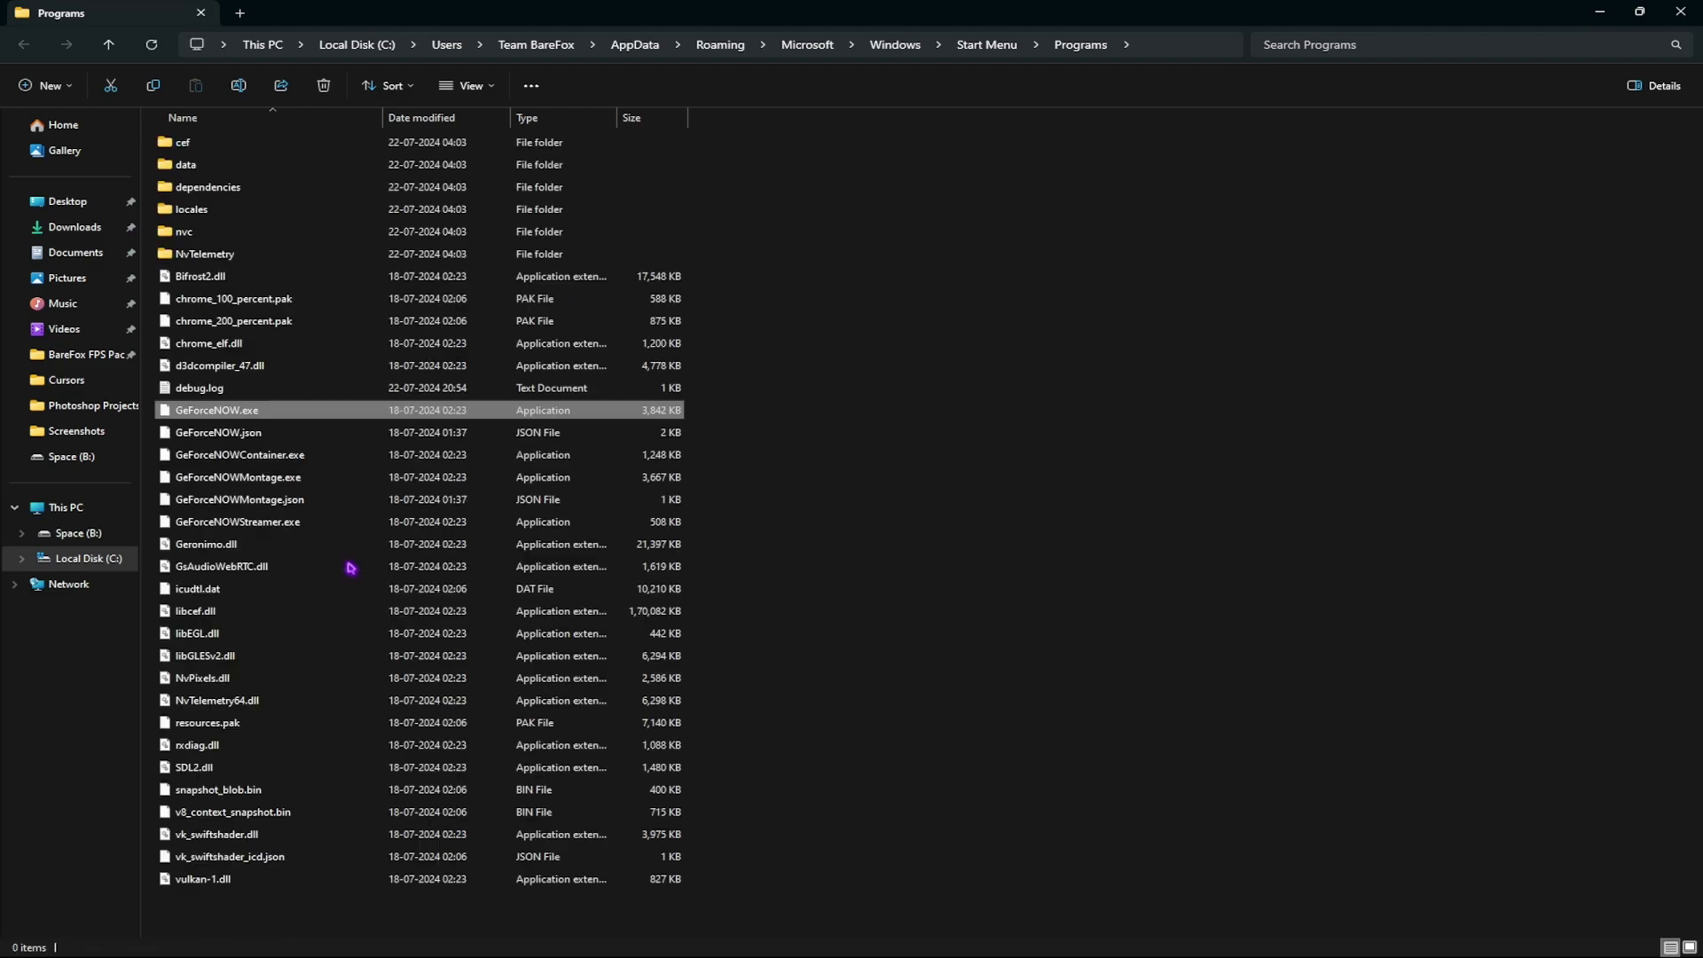
pyautogui.click(220, 441)
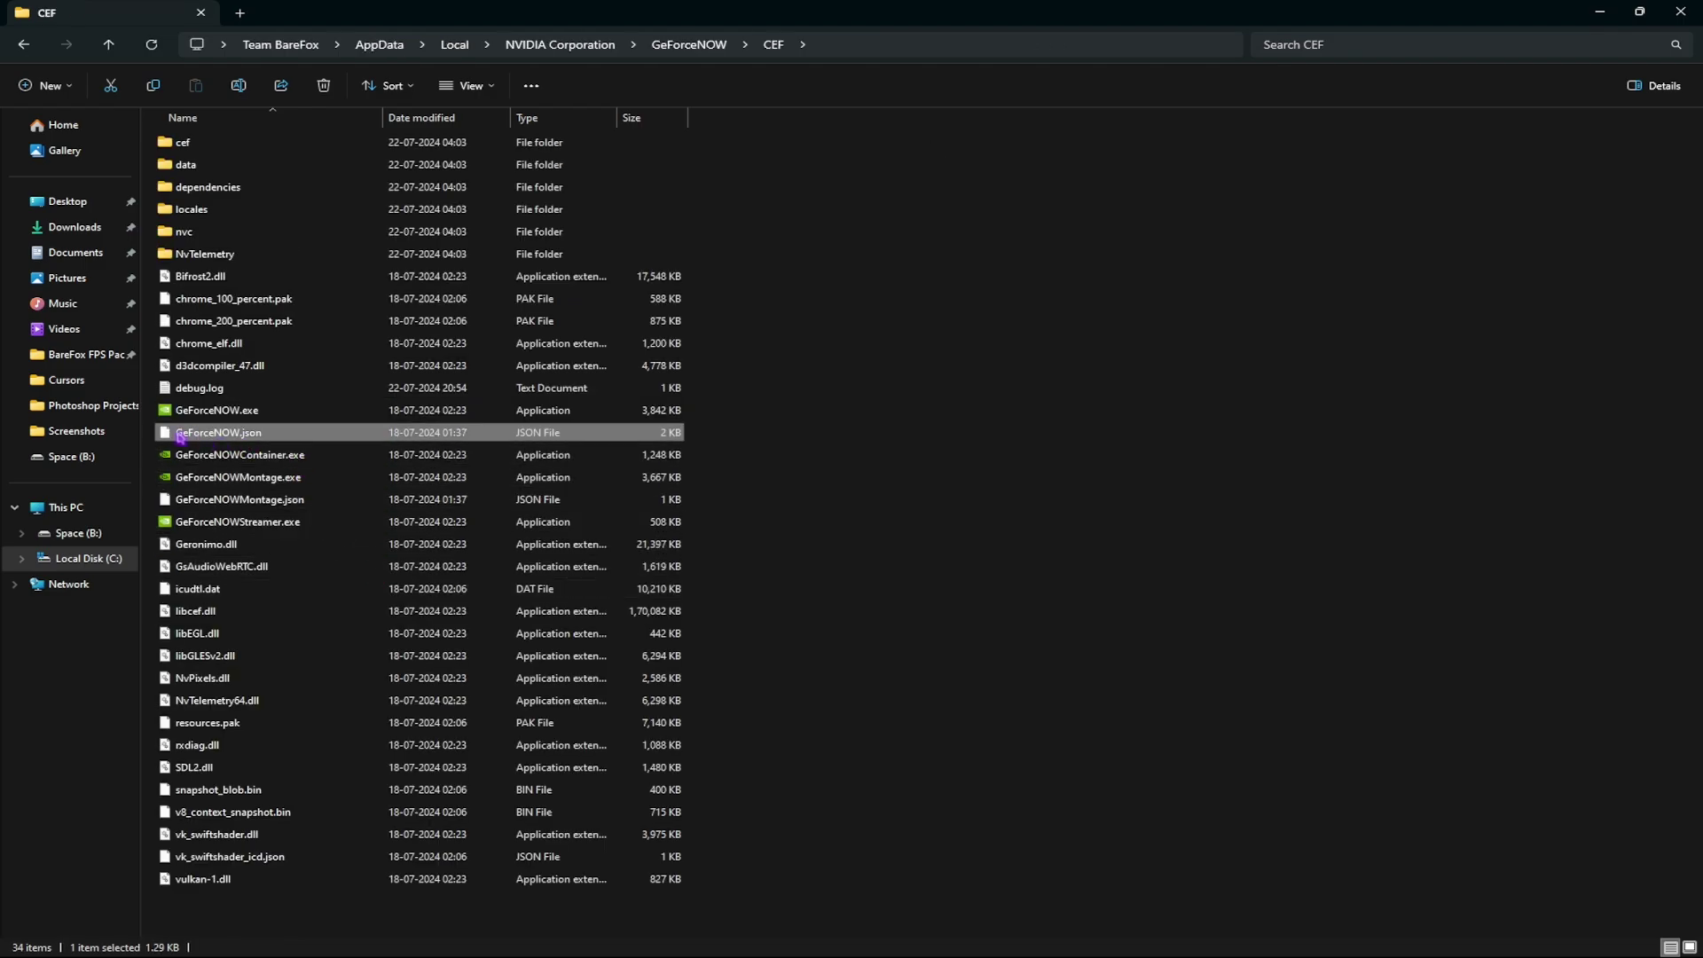
# Open GeForceNOW.json once in Notepad and change nv-sdl-iohid-configurable from false to true
pyautogui.rightClick(258, 437)
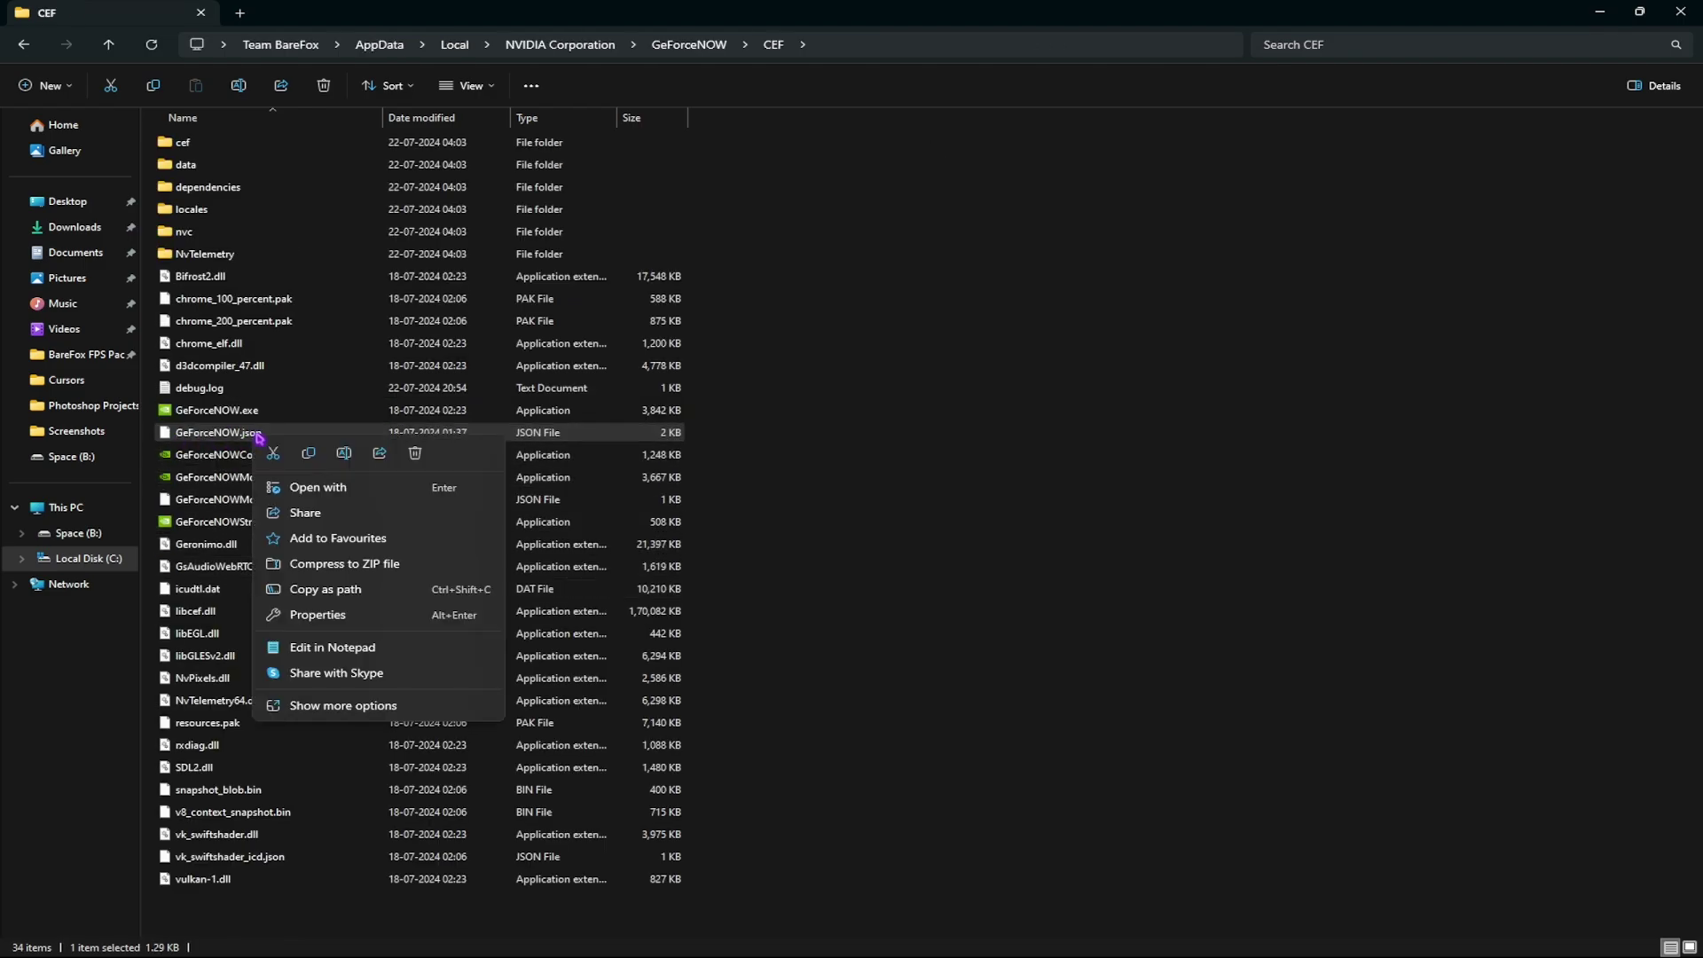
pyautogui.click(289, 489)
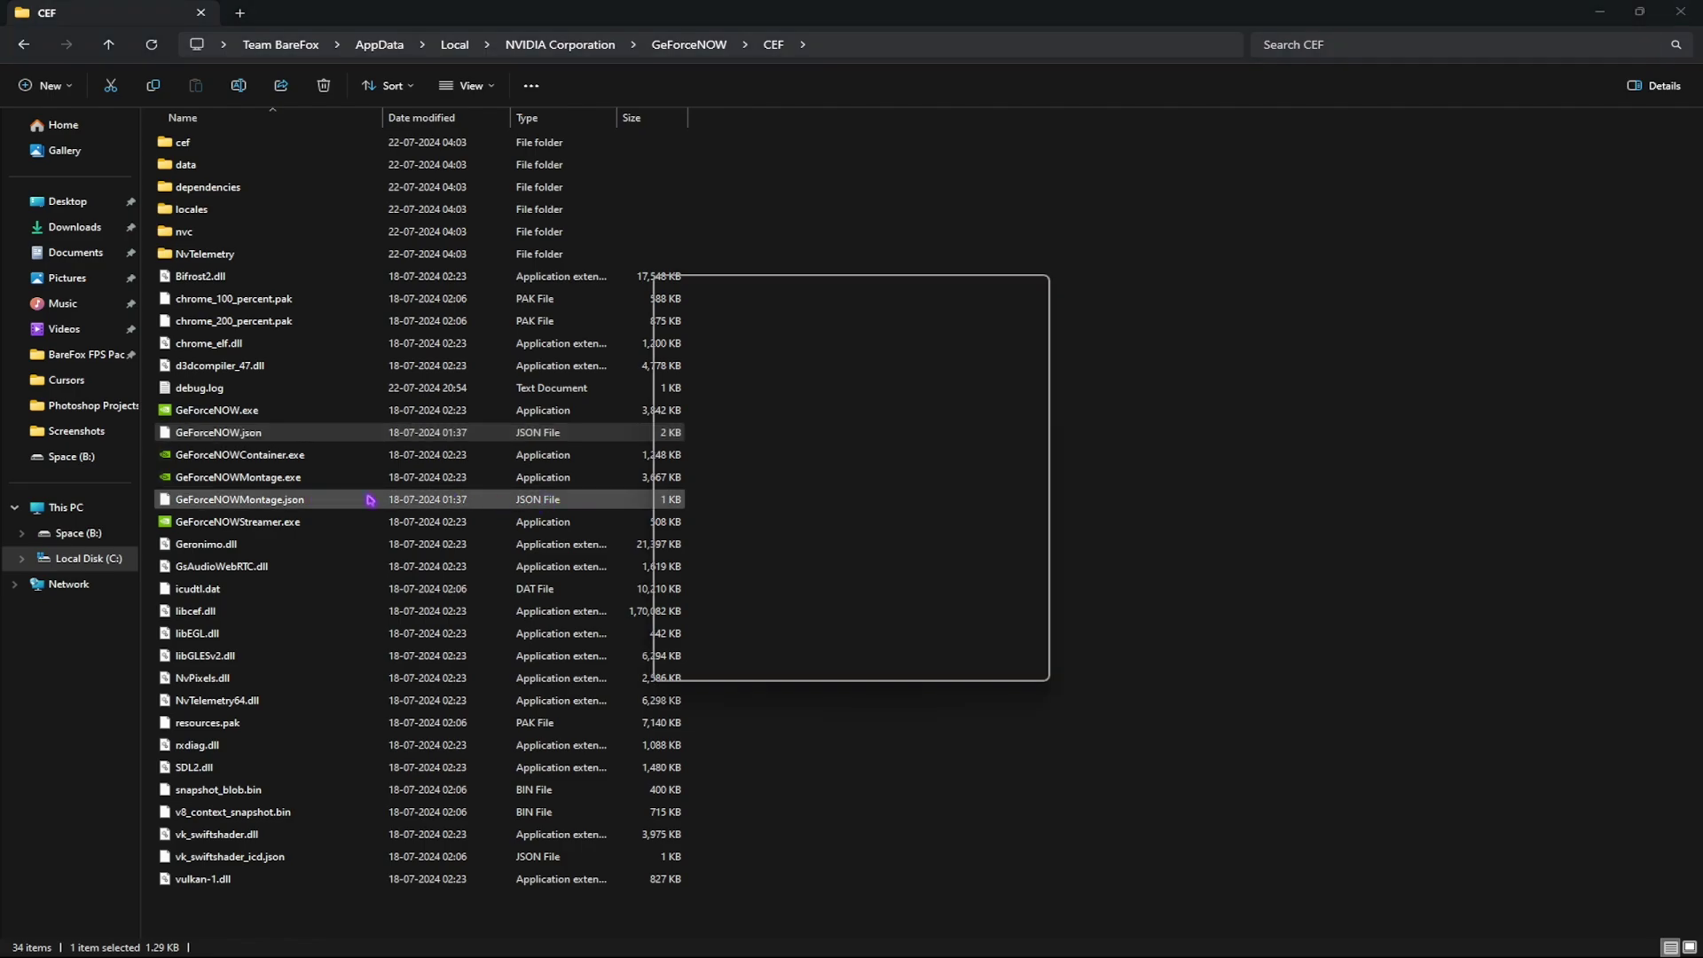
pyautogui.click(739, 436)
pyautogui.click(941, 658)
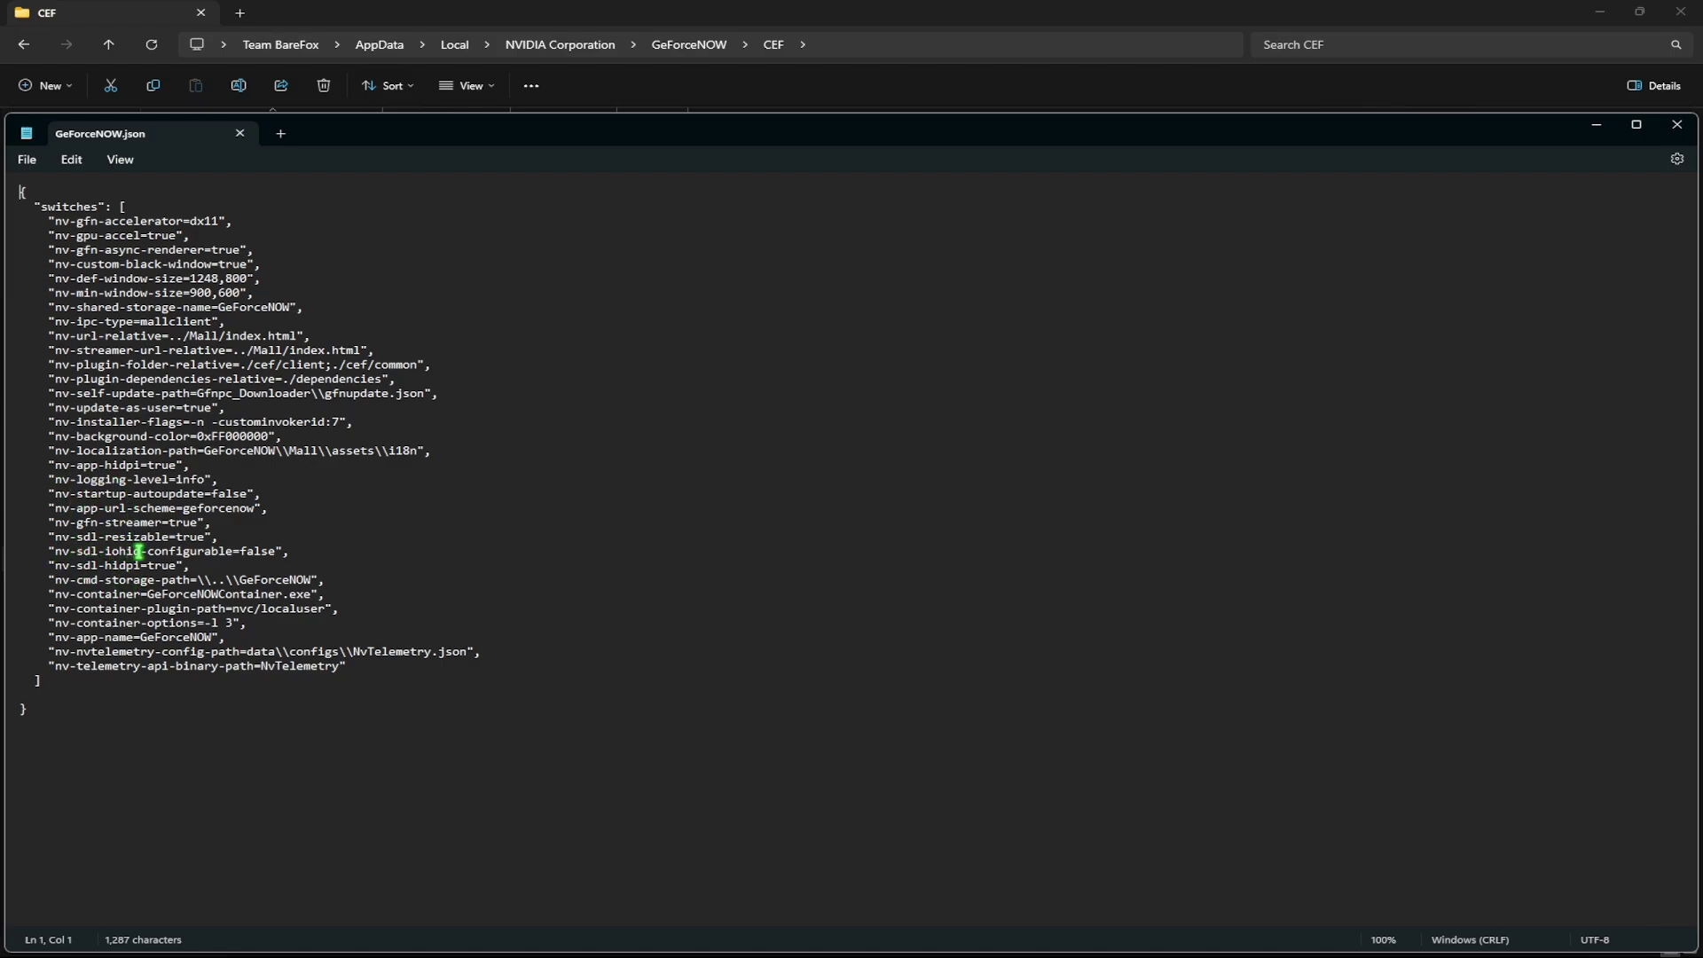
pyautogui.doubleClick(258, 552)
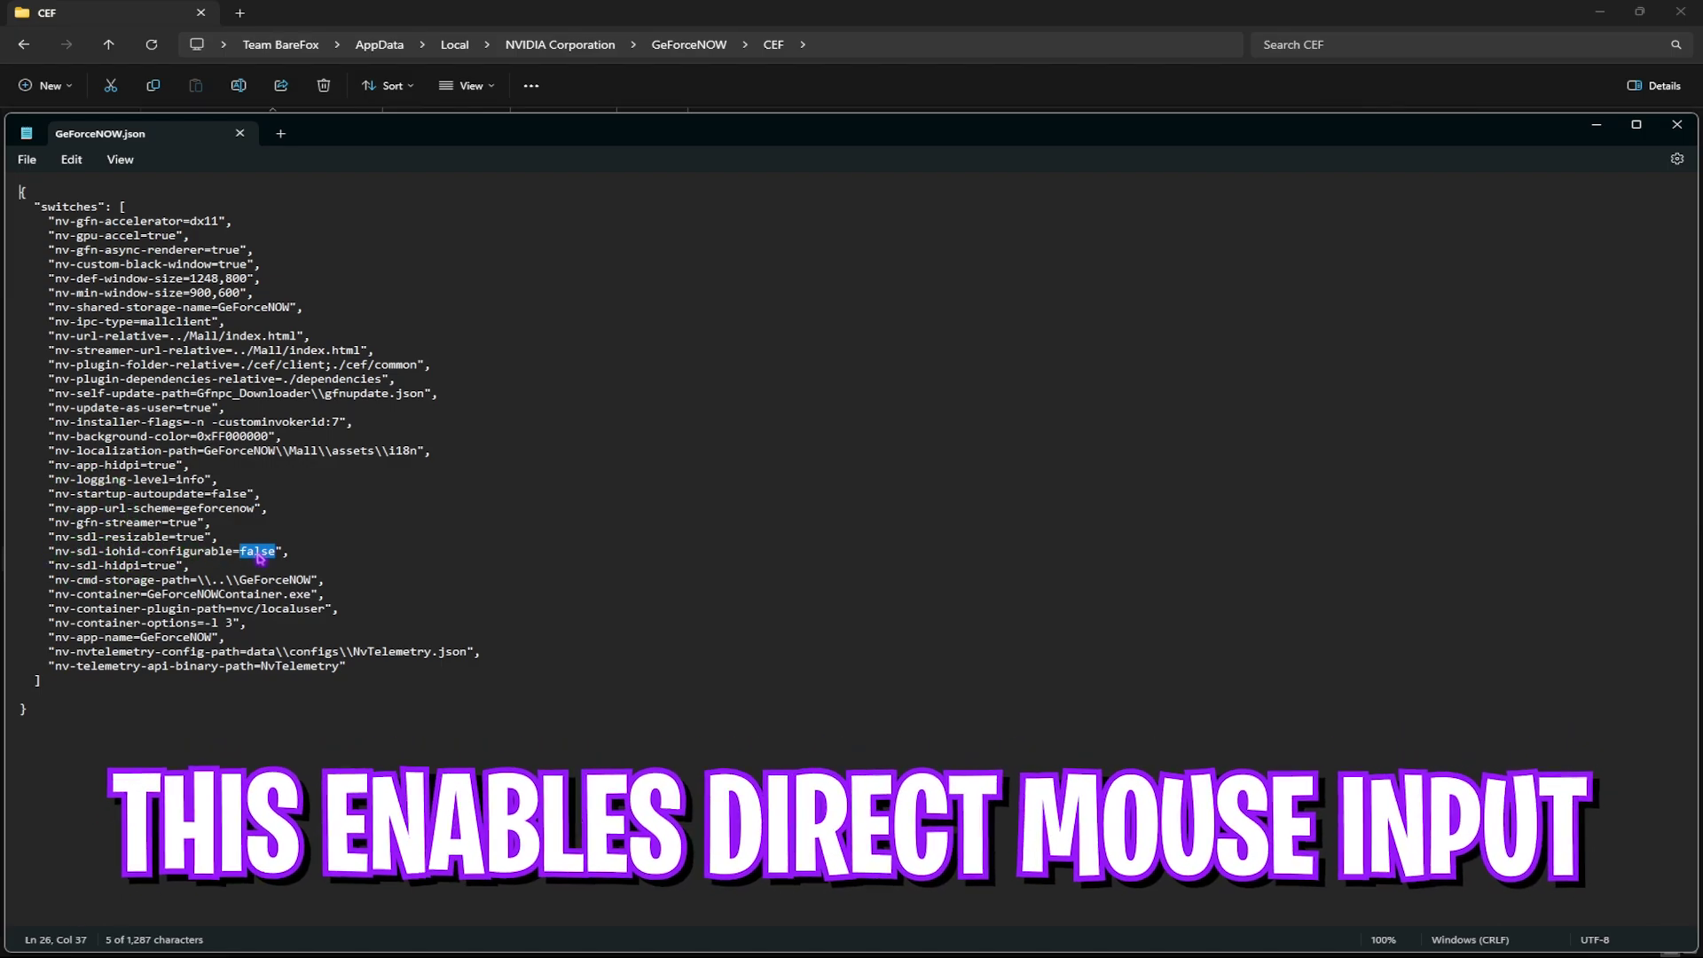
pyautogui.write('true')
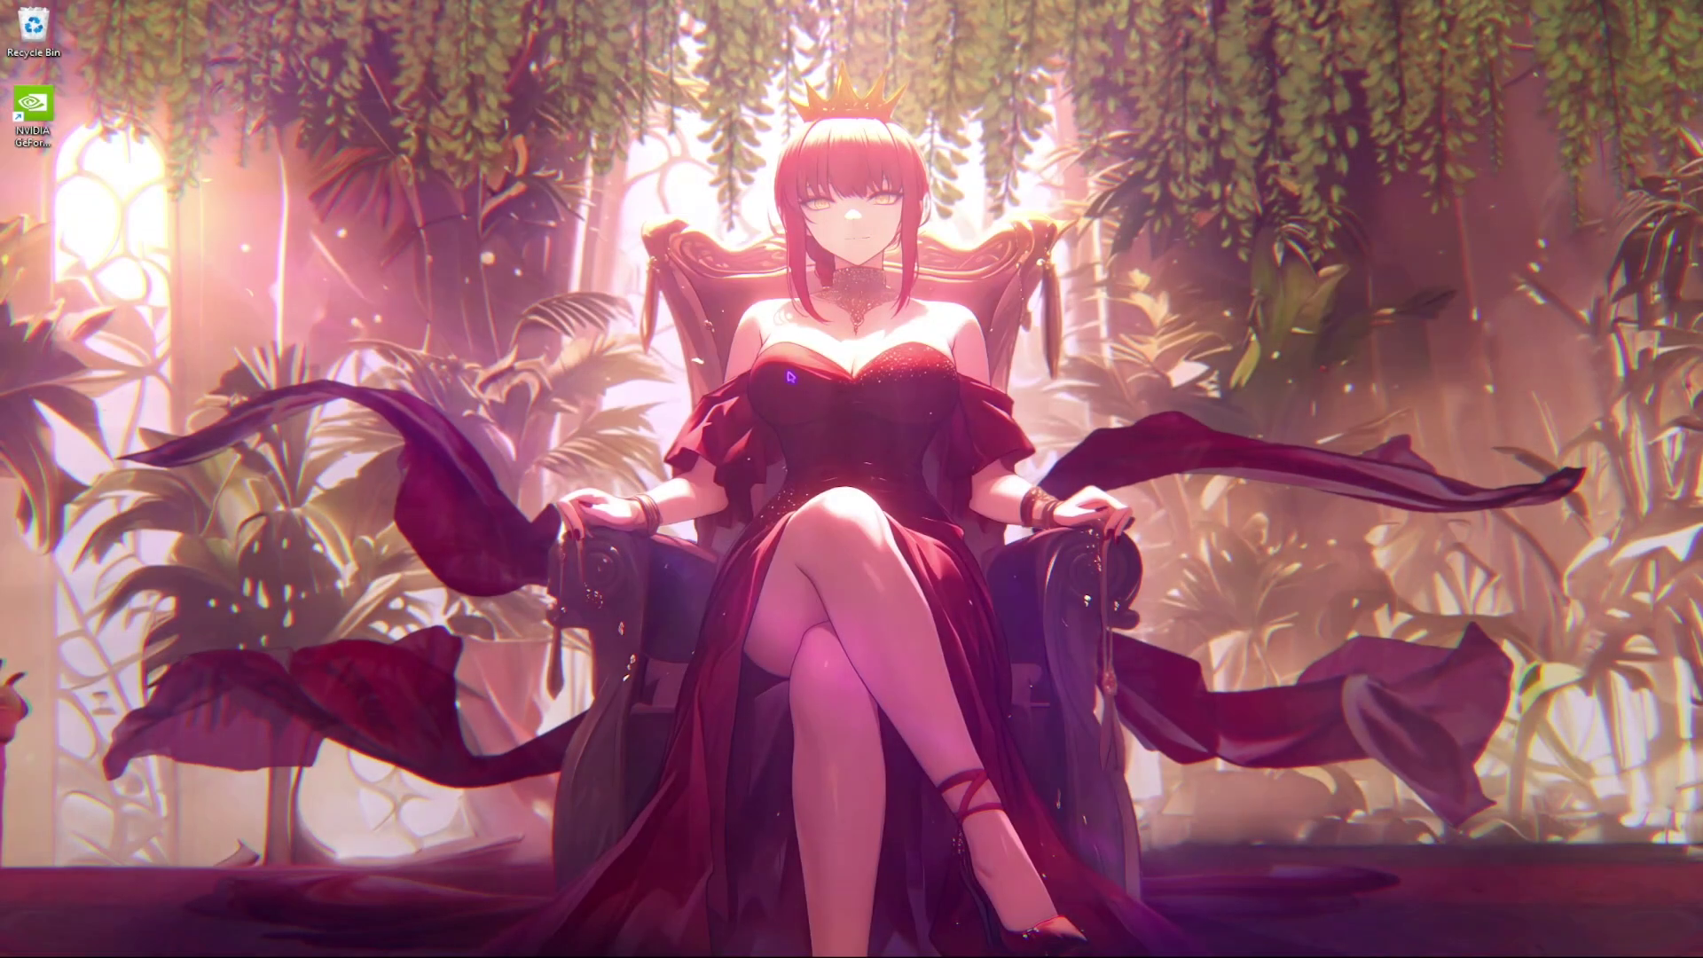
# Open GeForce NOW Settings and keep Server Location on Auto (US Northwest)
pyautogui.press('super')
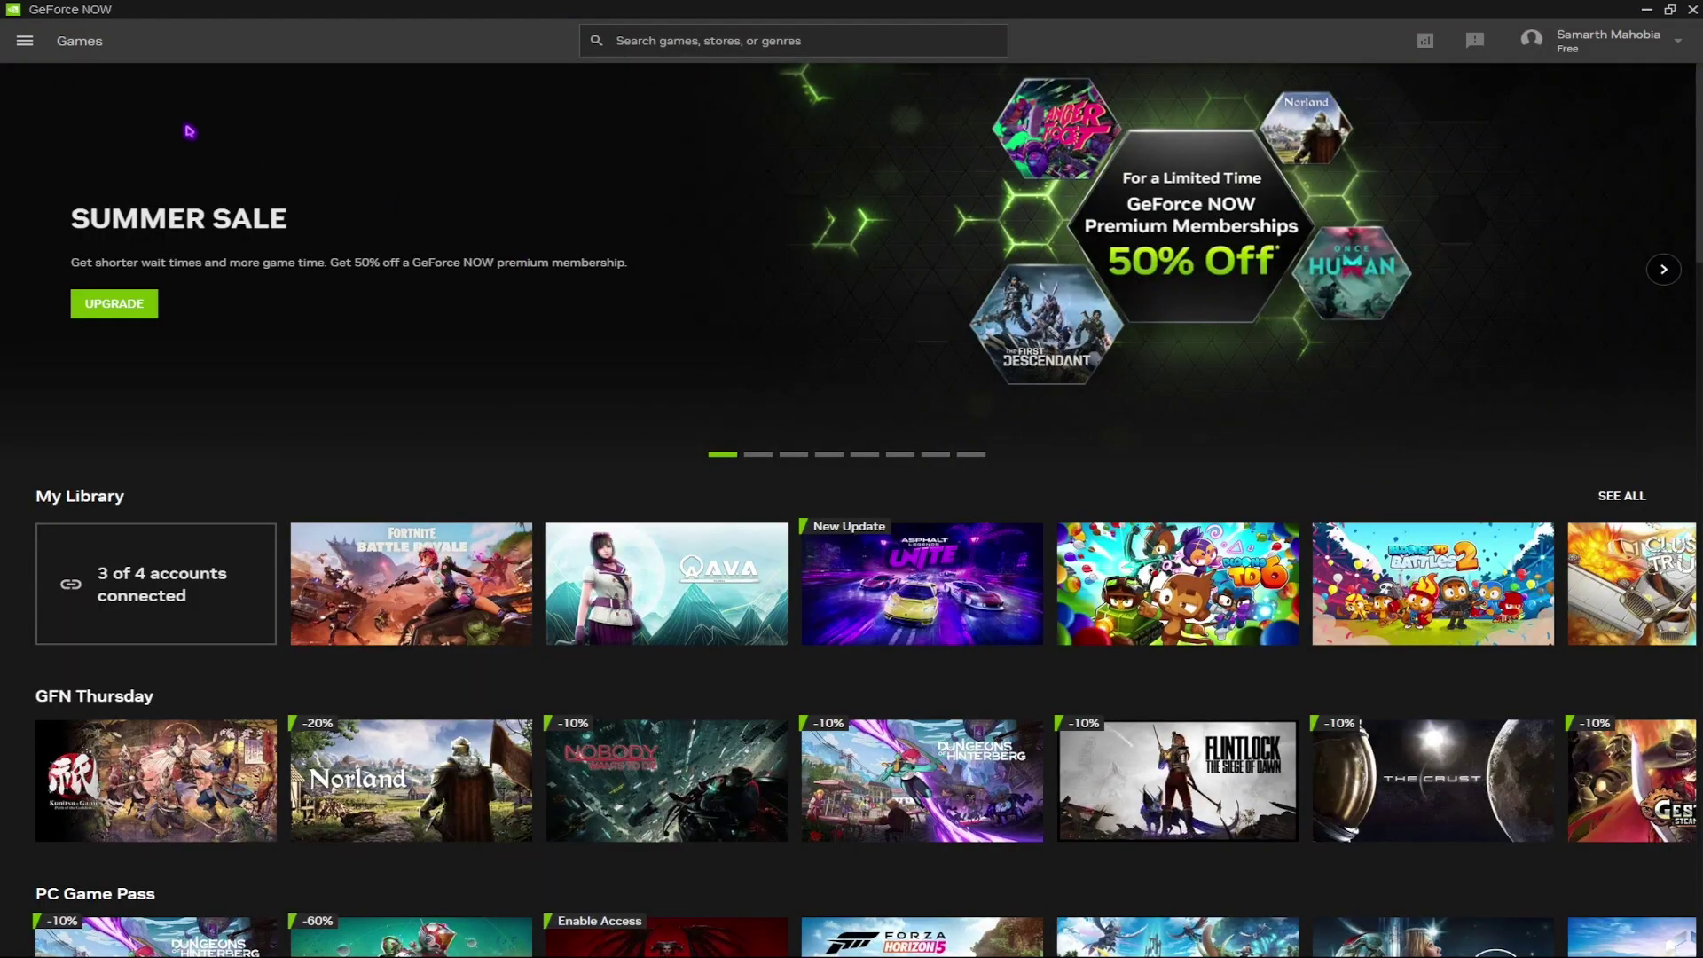
pyautogui.click(28, 45)
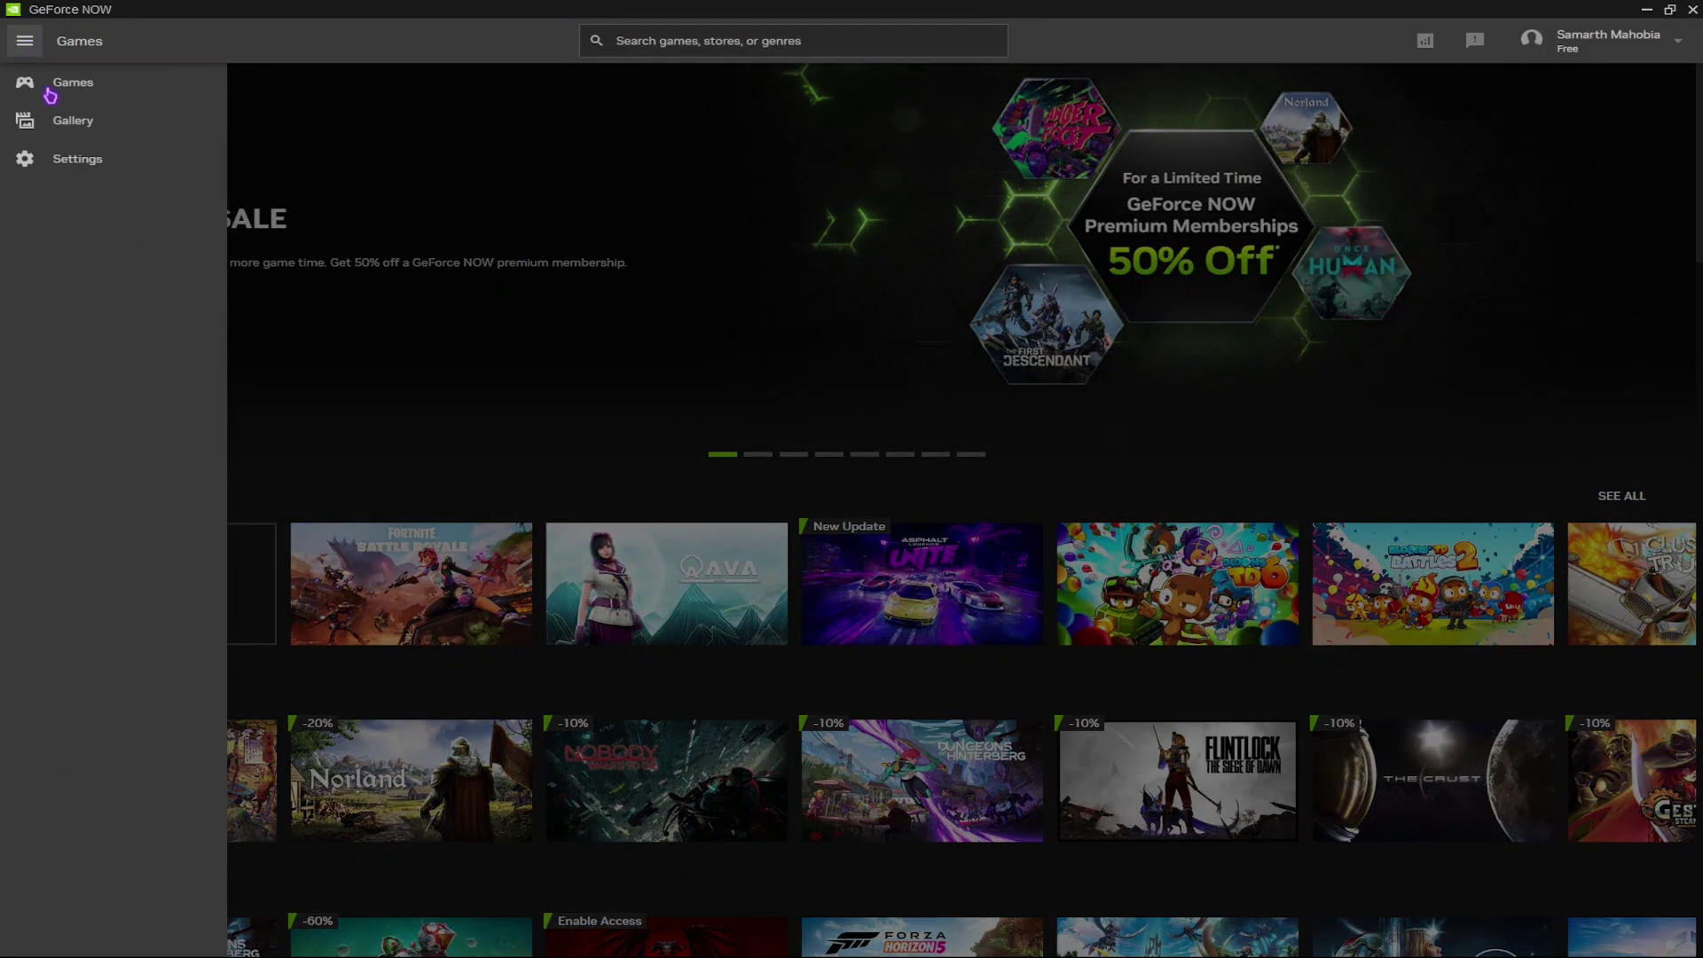
pyautogui.click(76, 163)
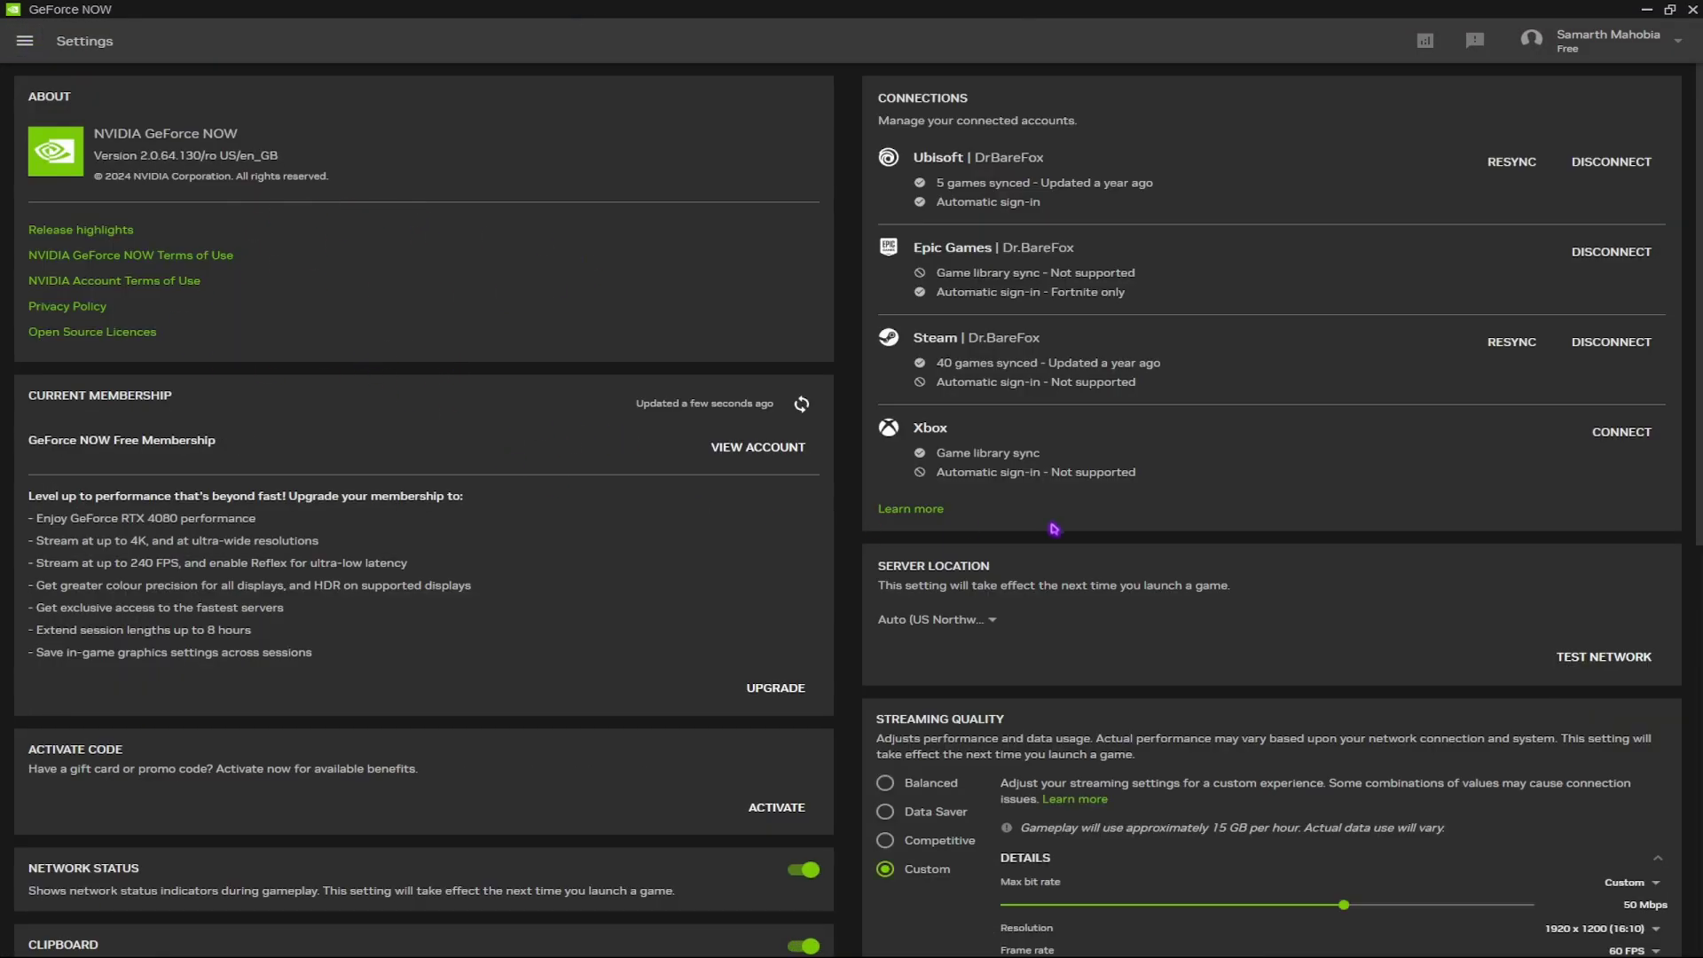
pyautogui.click(939, 619)
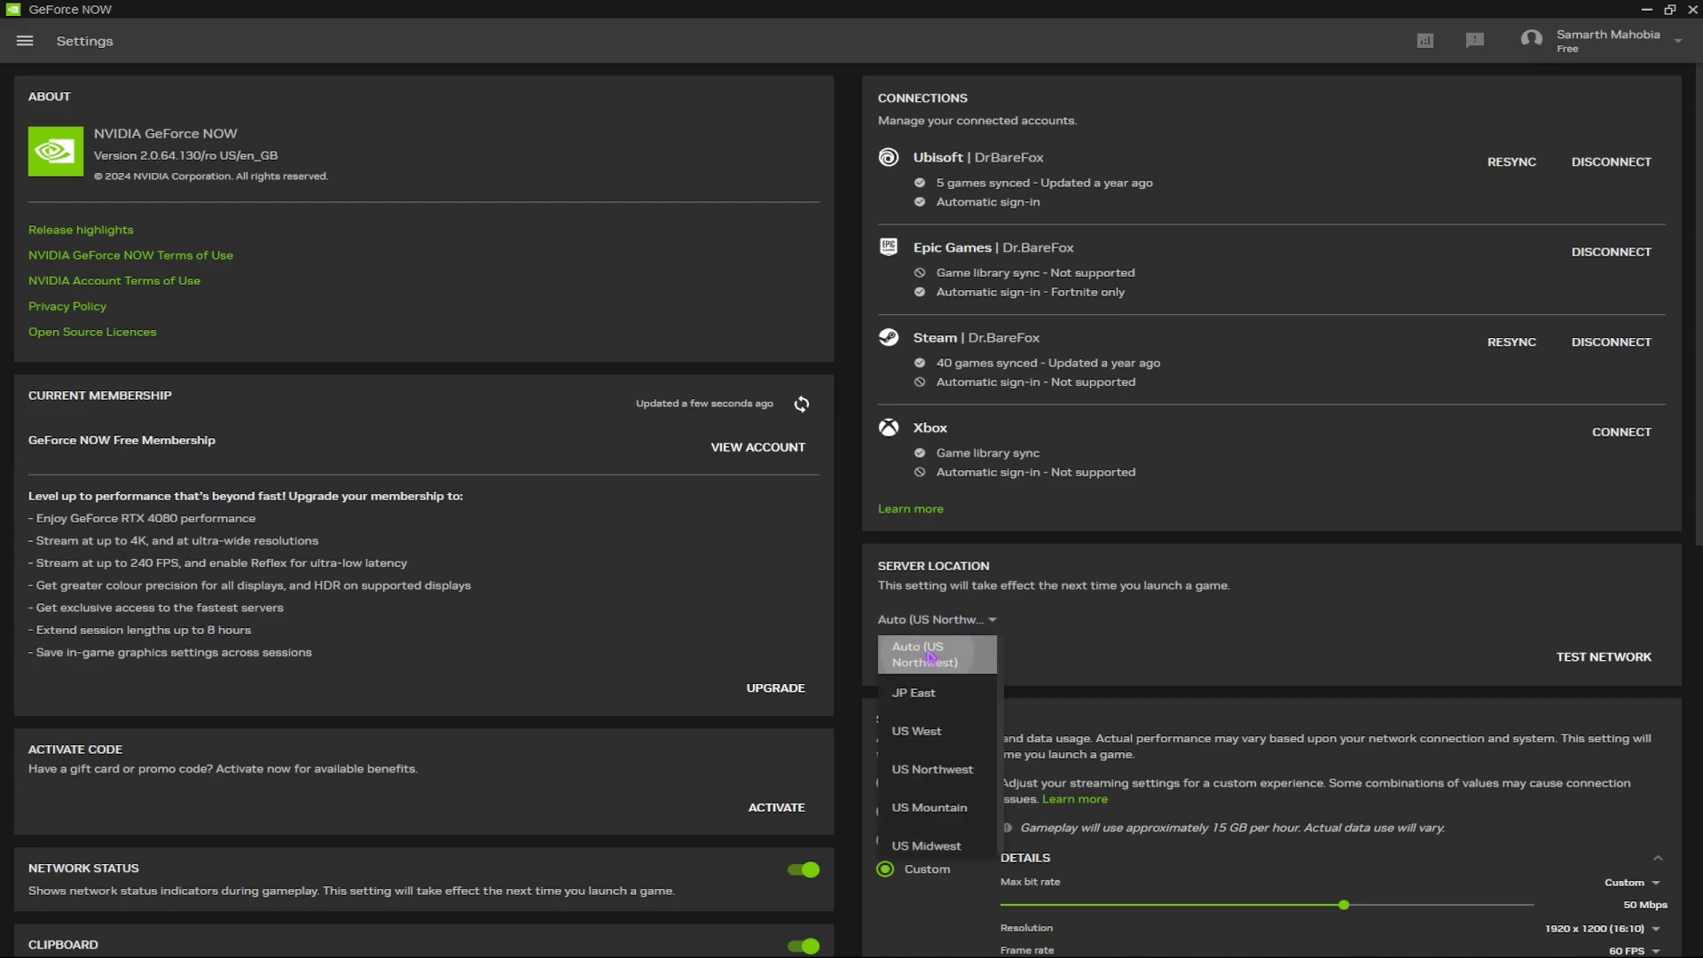
pyautogui.click(929, 658)
pyautogui.scroll(-3, 1216, 627)
pyautogui.scroll(-1, 1186, 581)
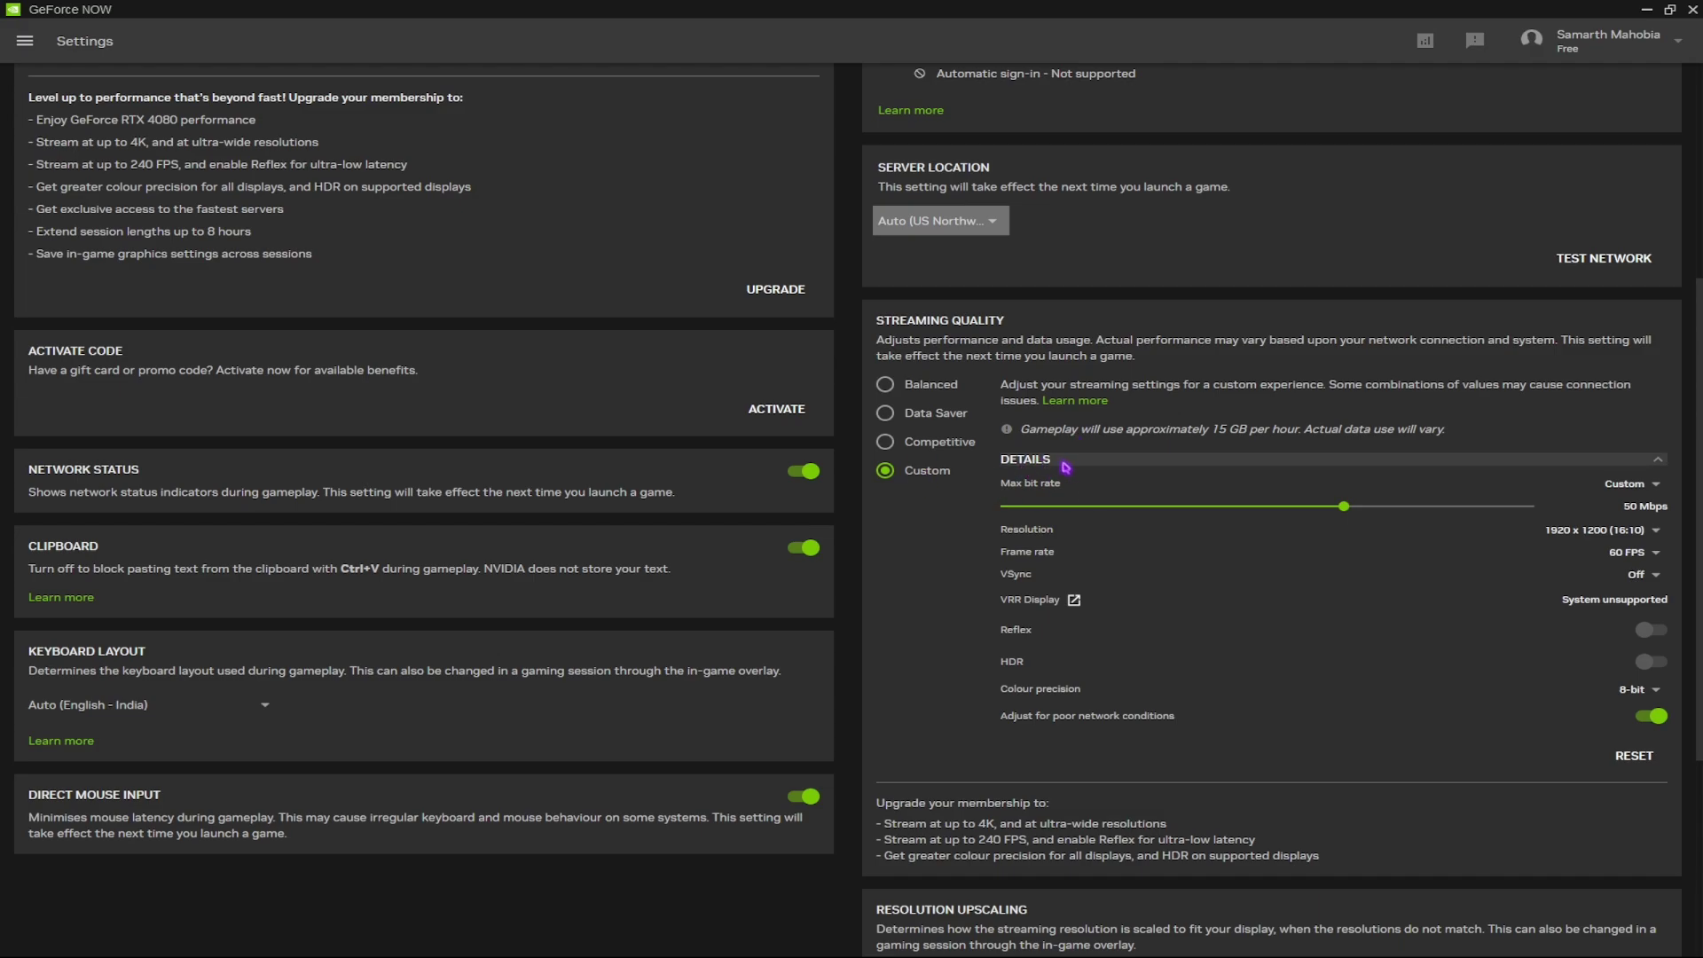
# Keep streaming quality Custom: 50 Mbps, 1920 x 1200 (16:10), 60 FPS, 8-bit colour precision
pyautogui.click(1508, 483)
pyautogui.click(1495, 557)
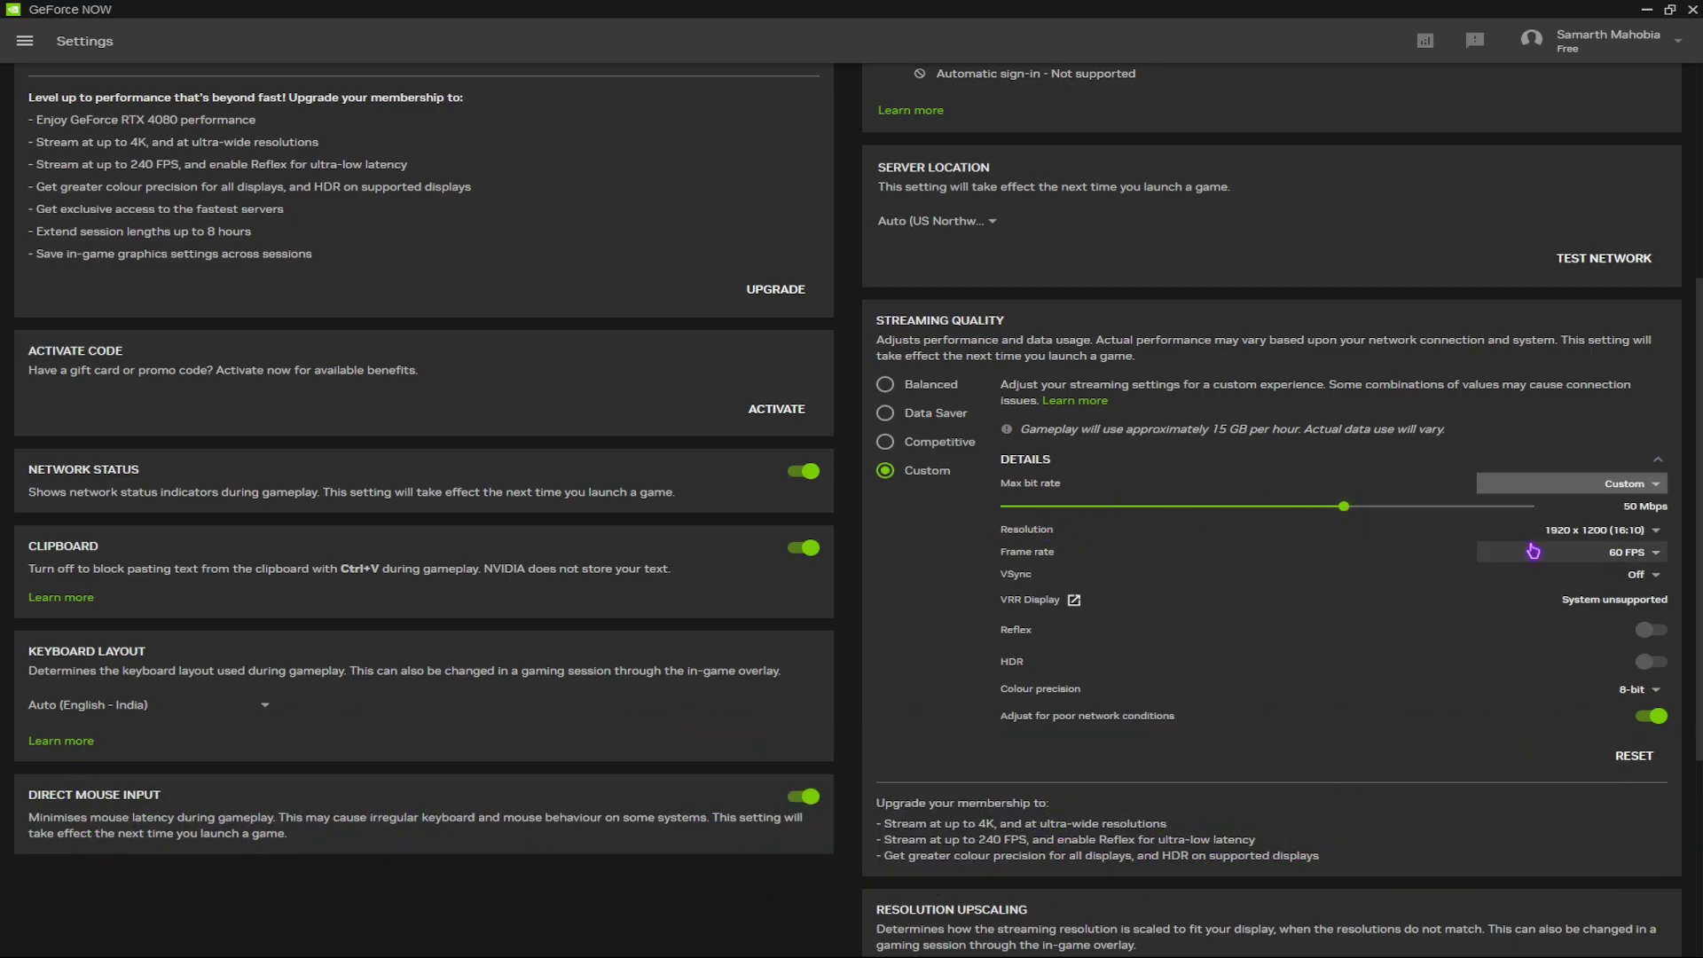
pyautogui.click(1596, 529)
pyautogui.click(1562, 688)
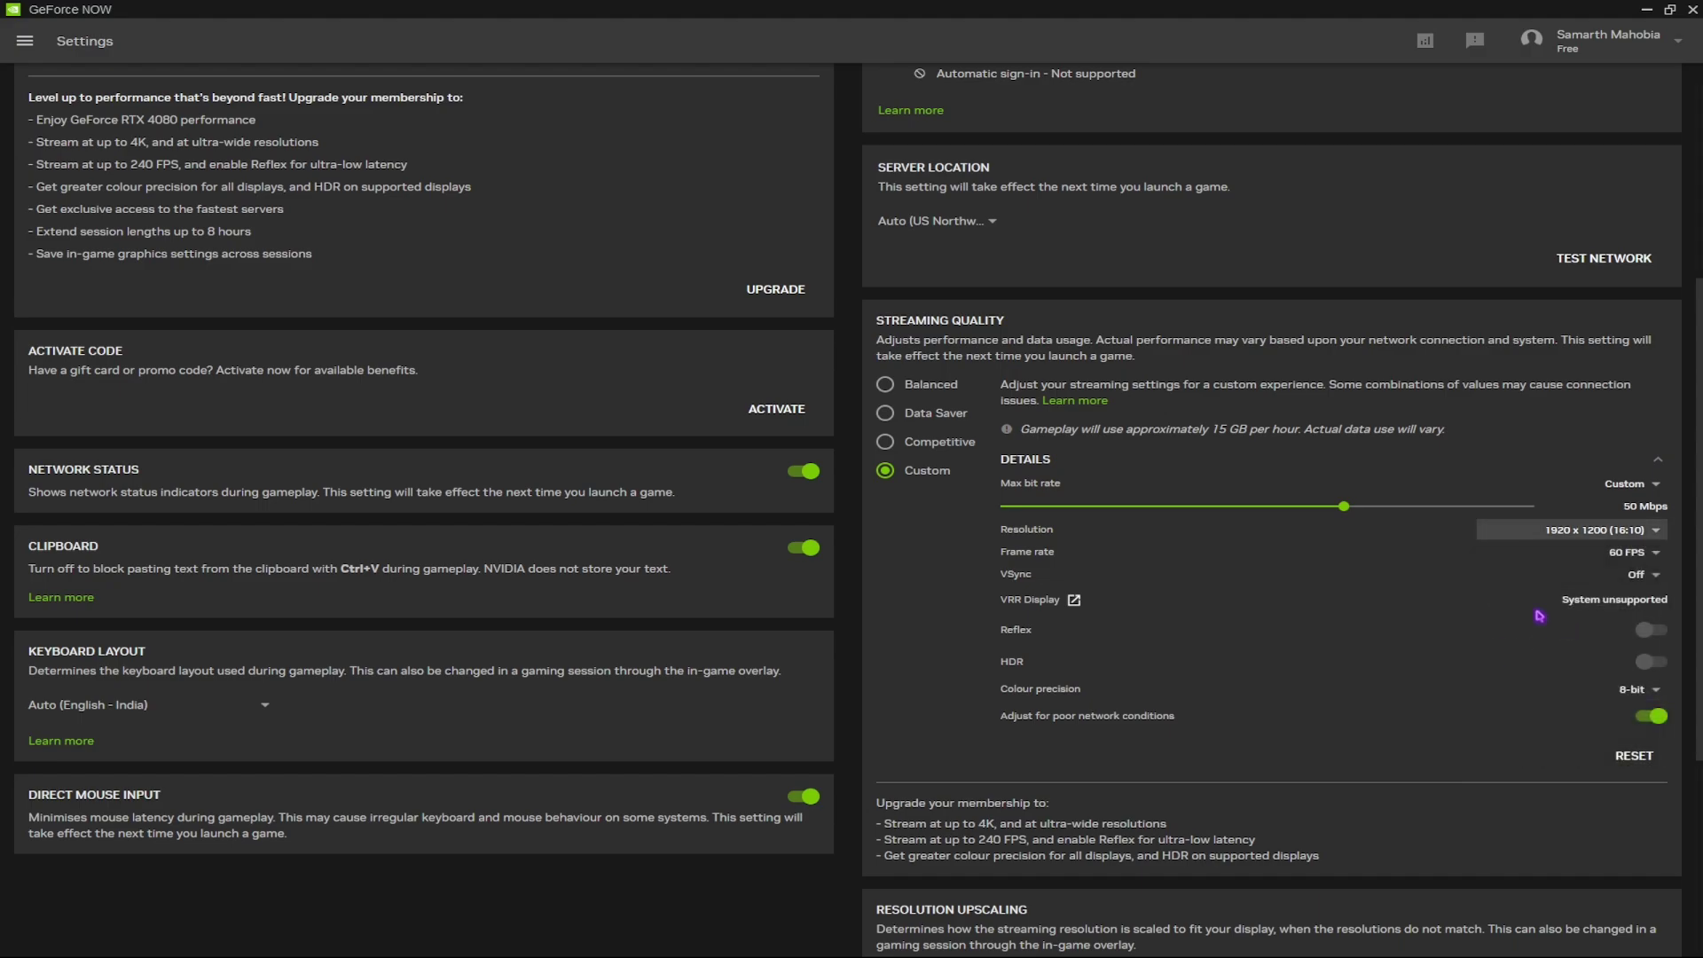
pyautogui.click(1647, 557)
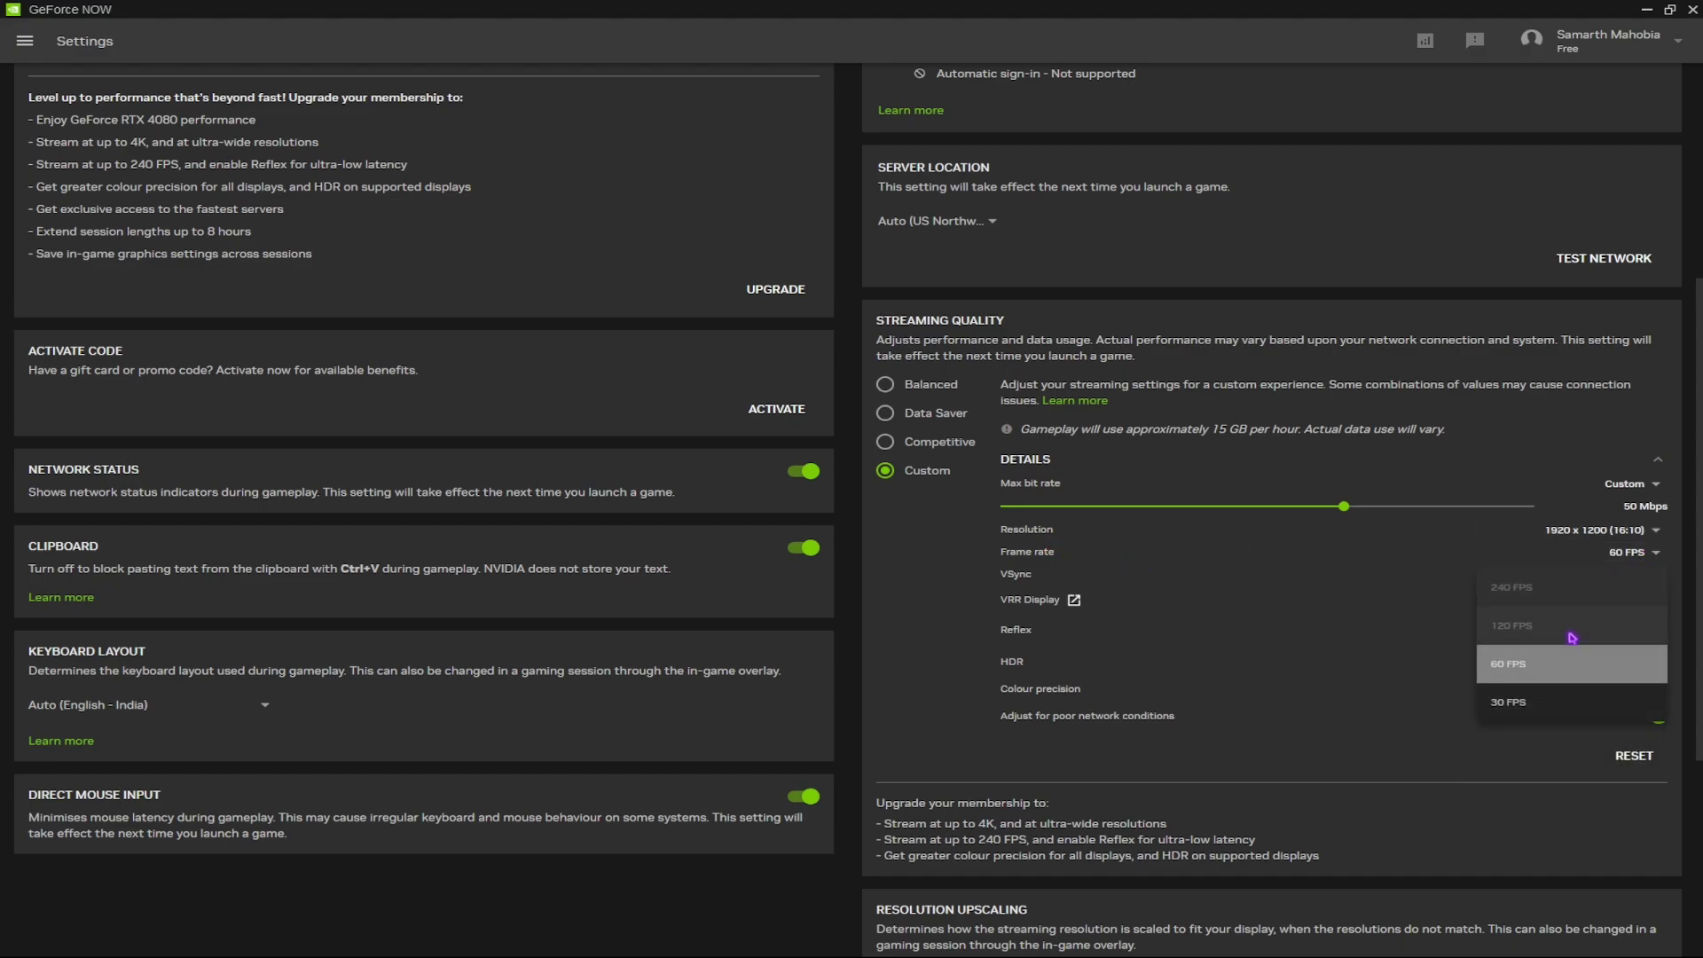
pyautogui.click(1566, 640)
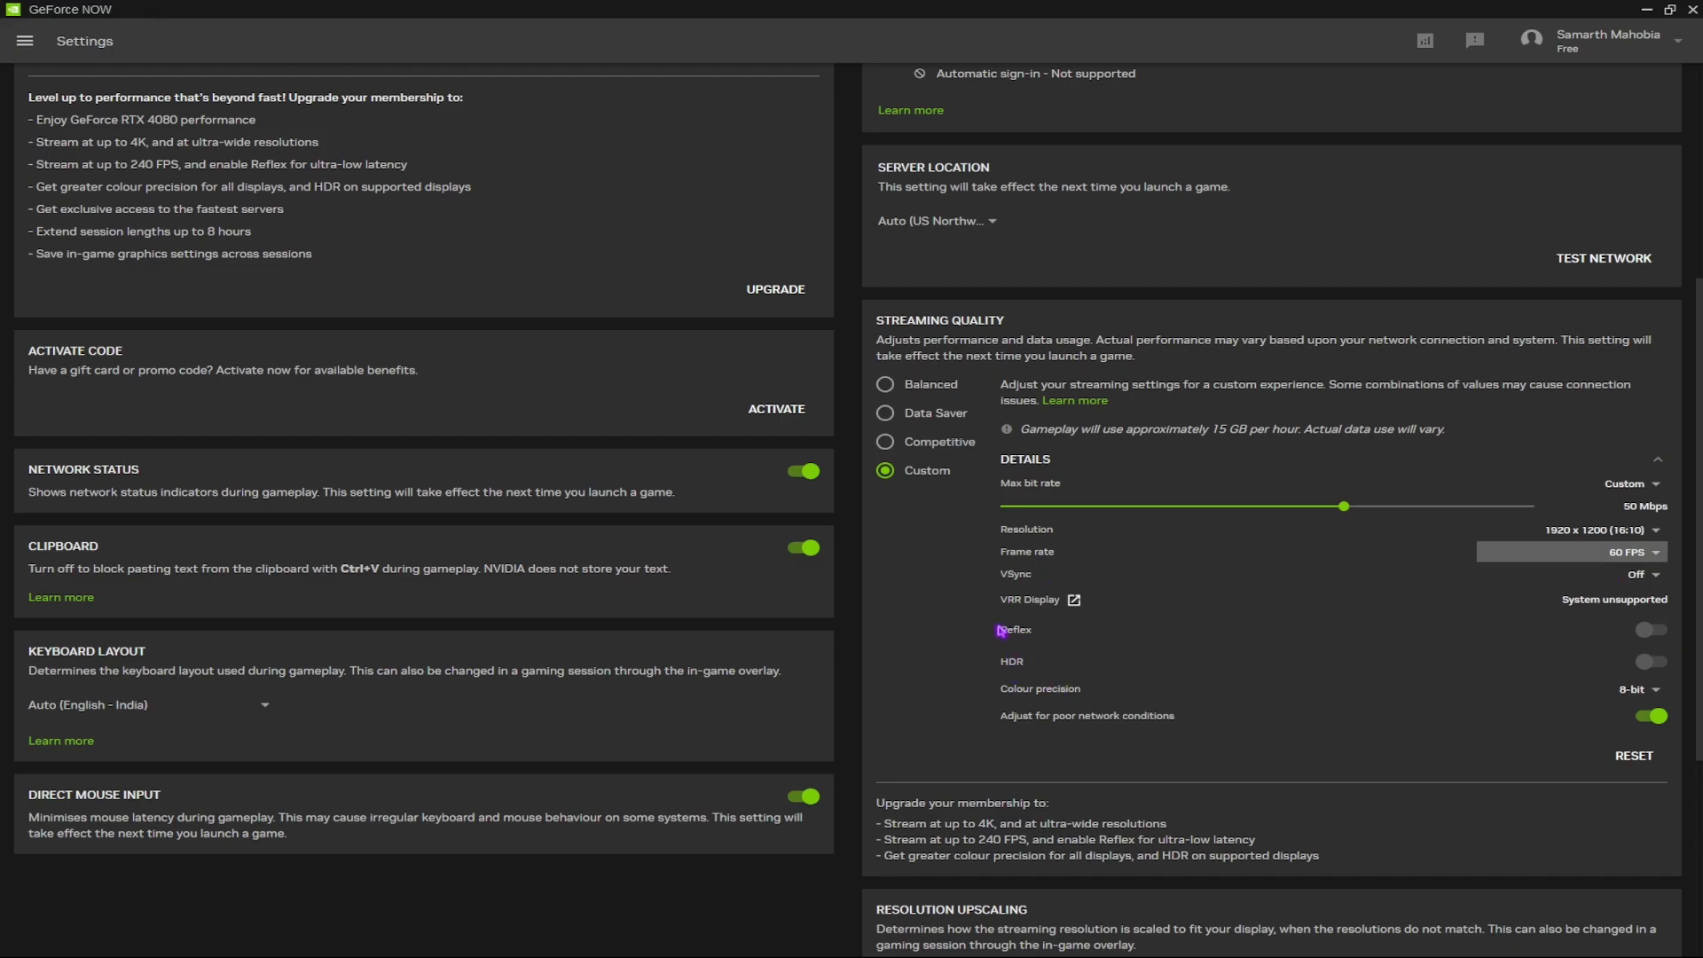
pyautogui.click(1602, 711)
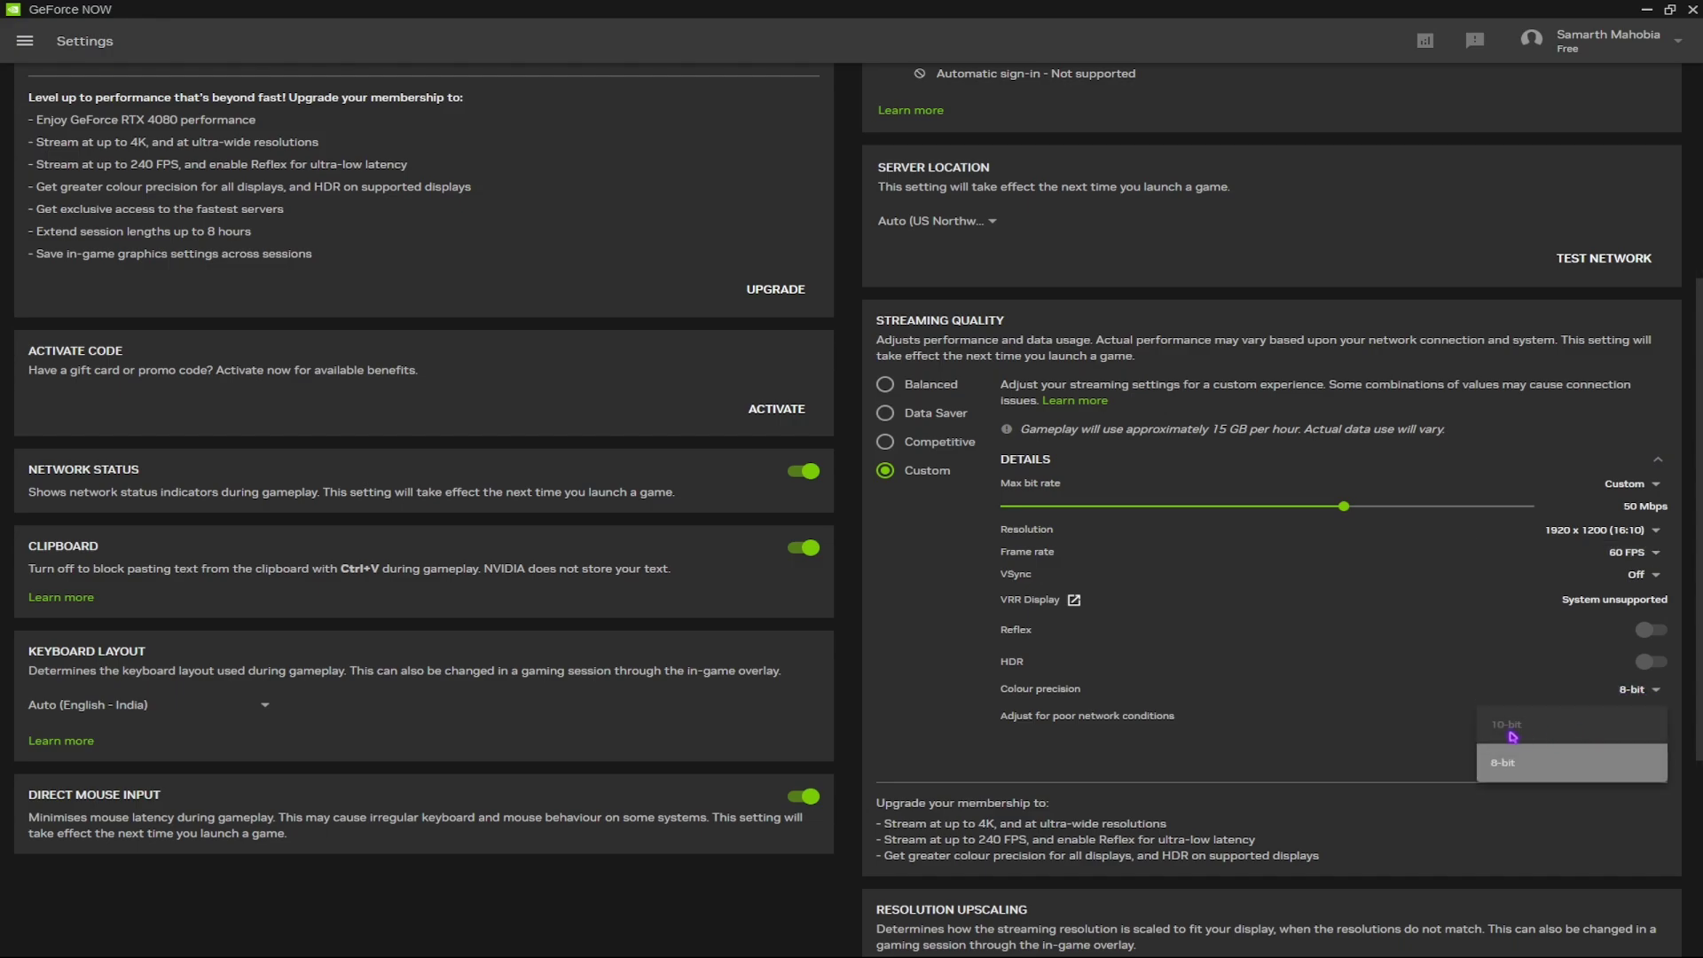
pyautogui.click(1640, 761)
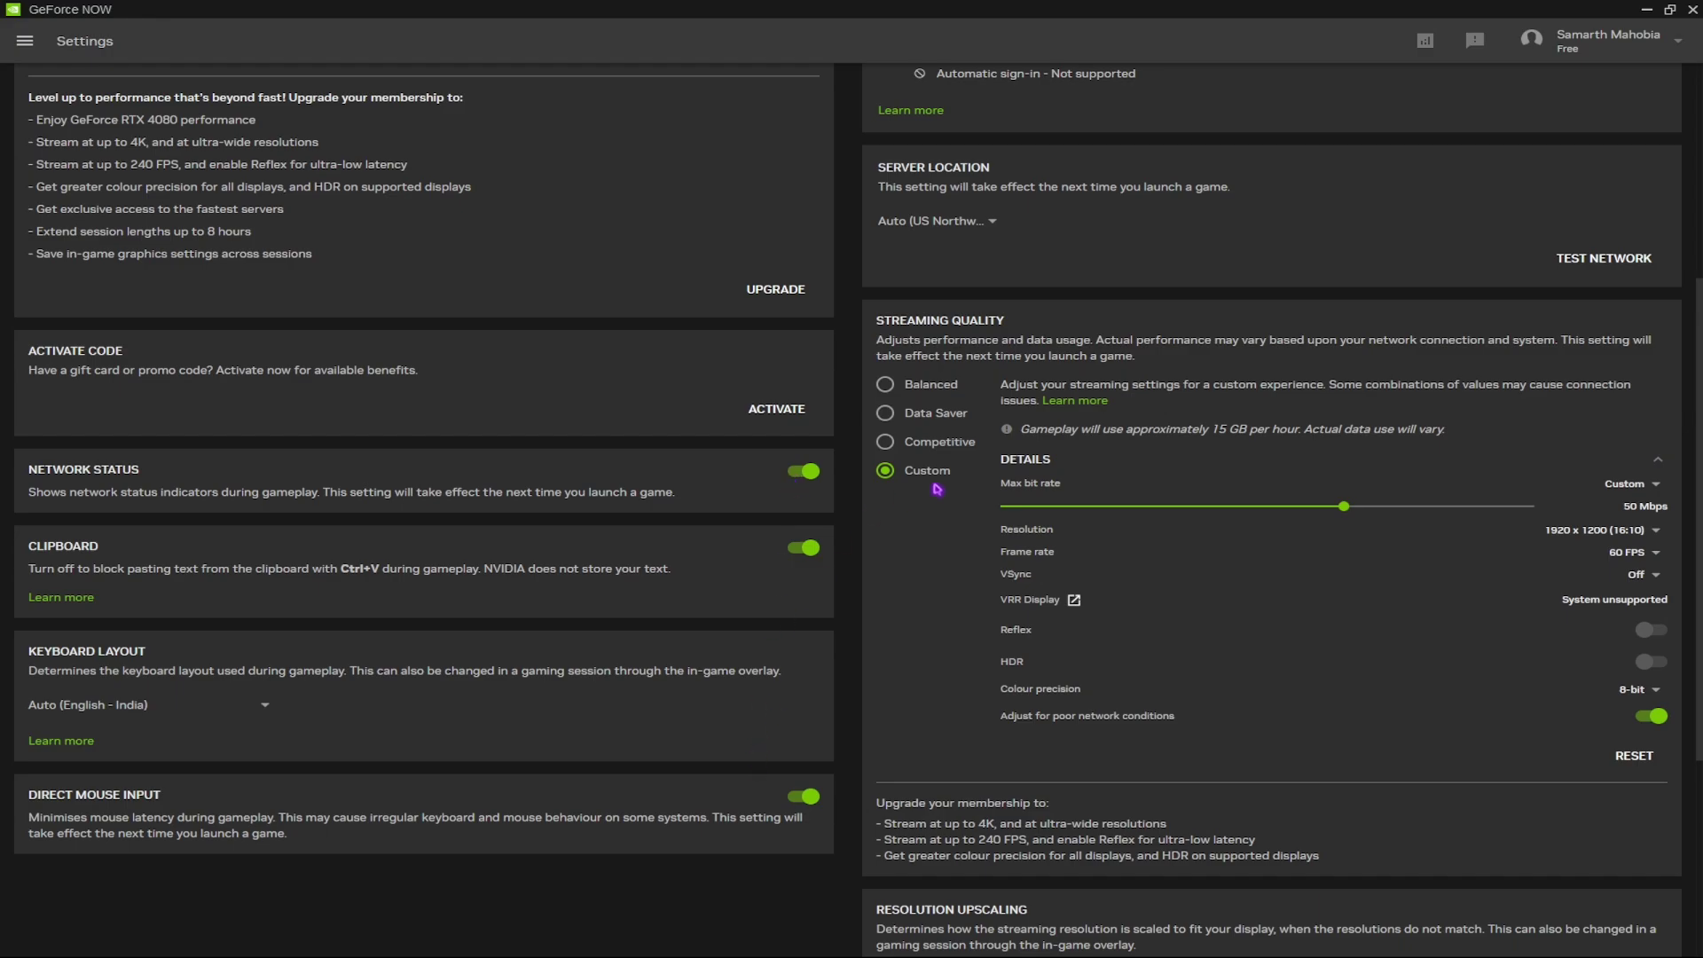
# Leave Settings and go to the GeForce NOW Games page
pyautogui.scroll(-4, 986, 499)
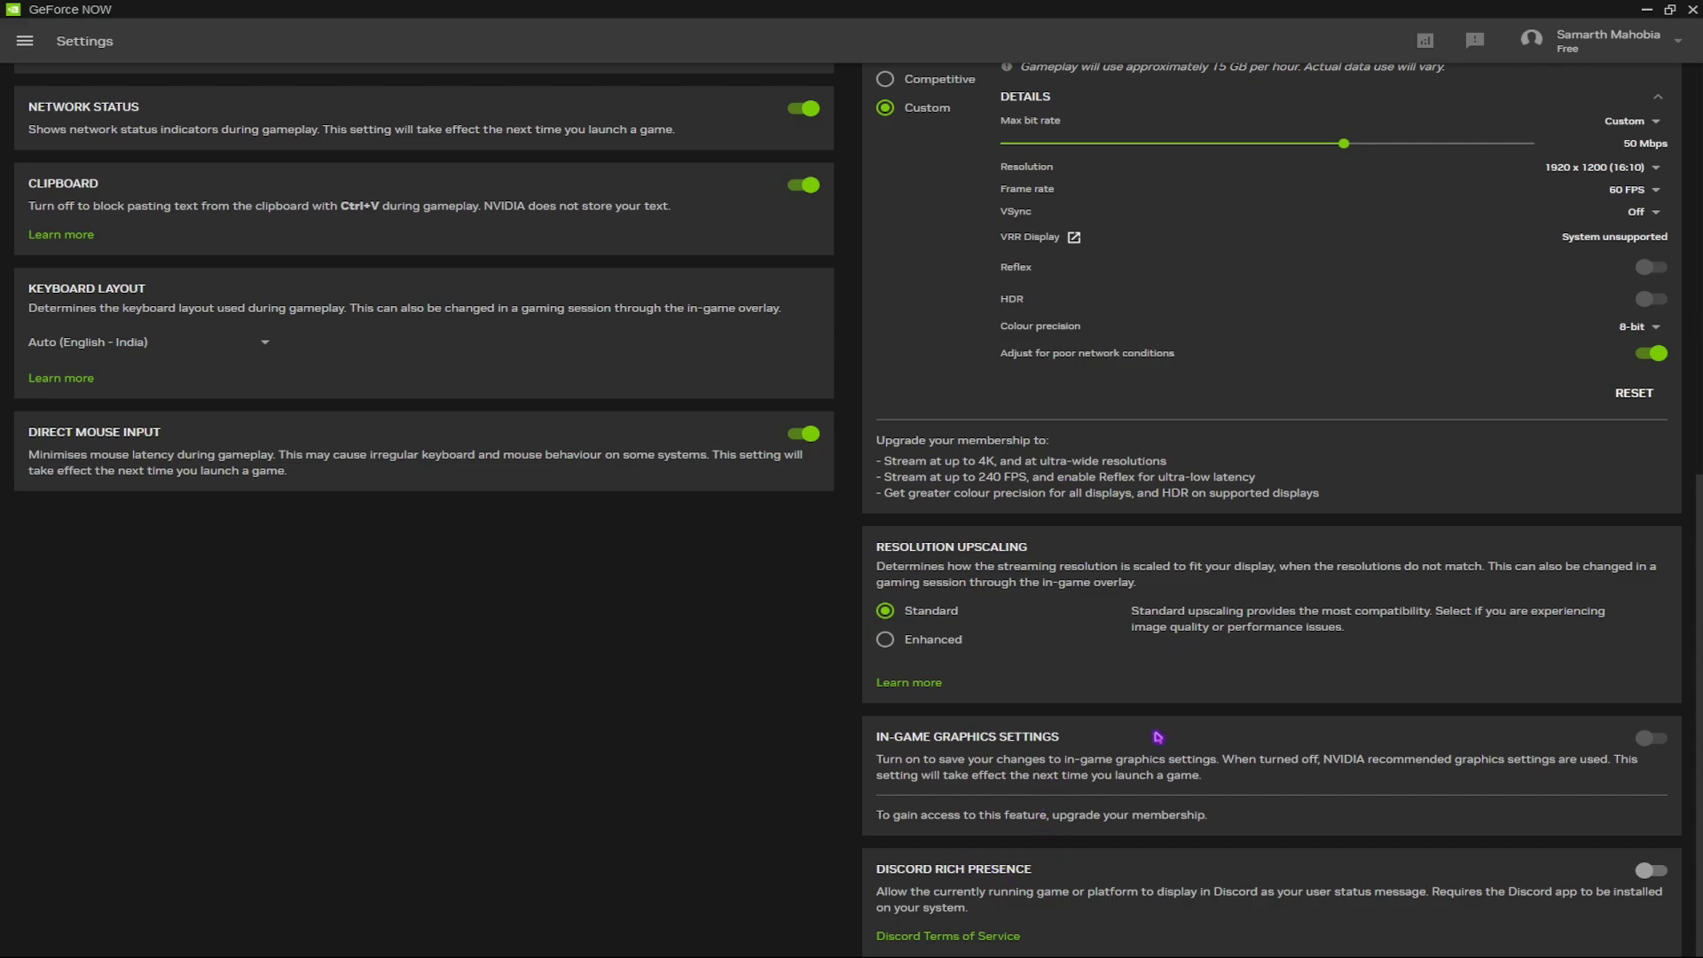
pyautogui.scroll(8, 1245, 601)
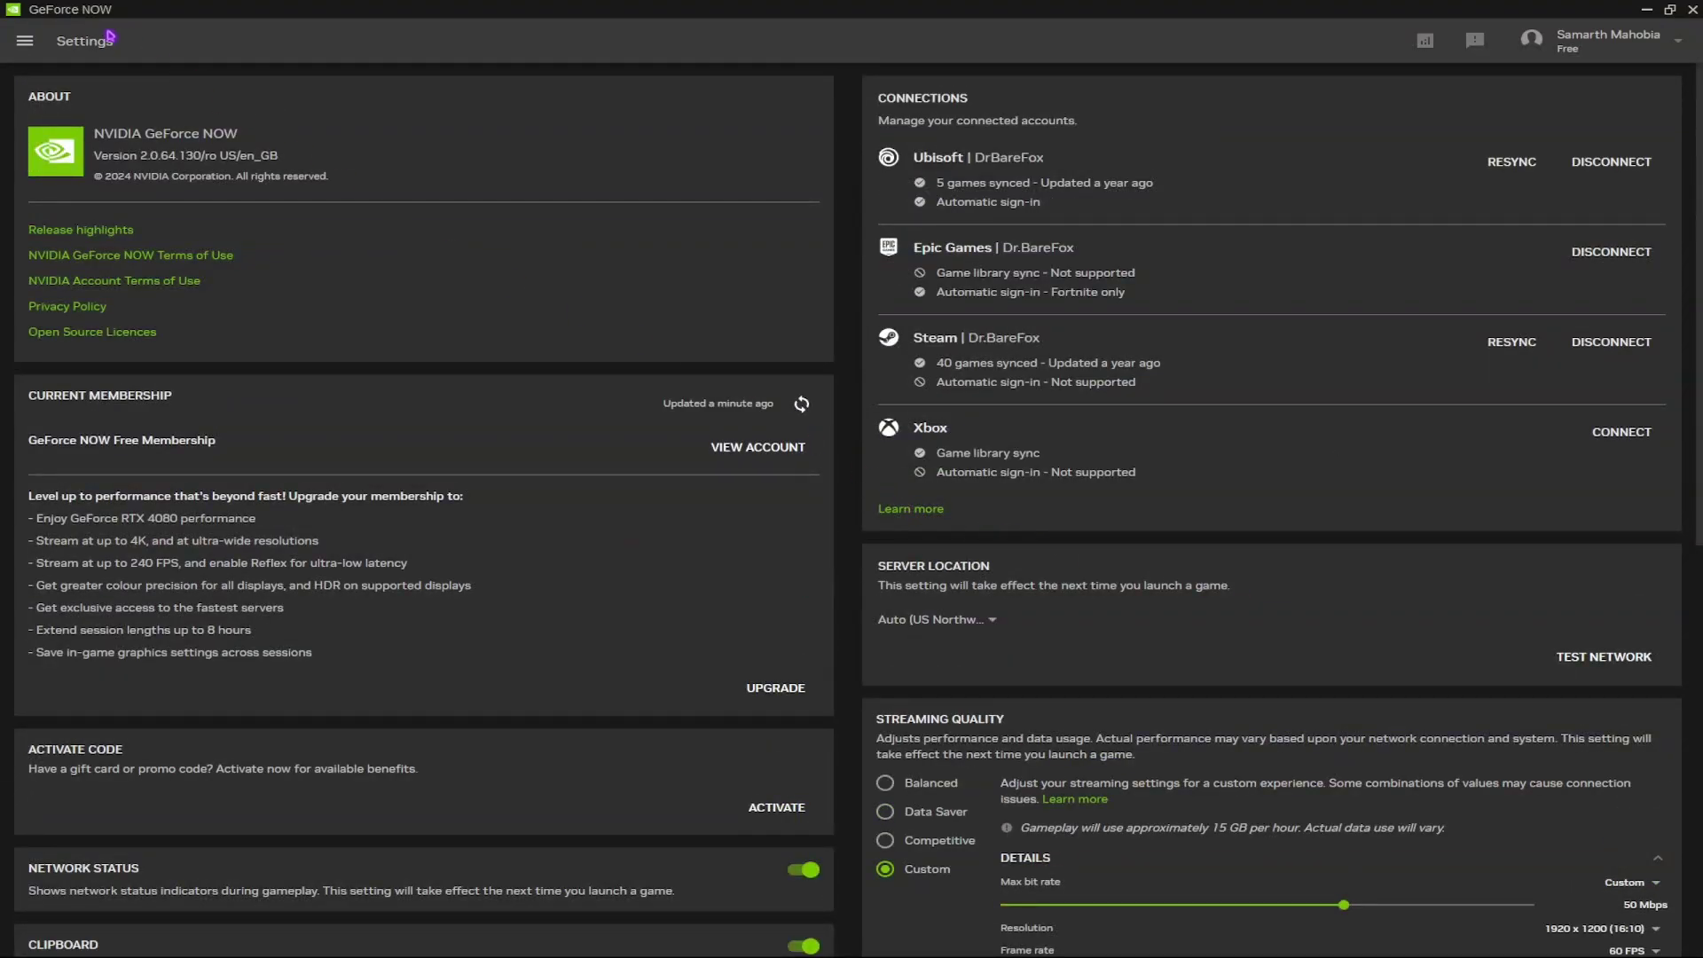
pyautogui.click(25, 40)
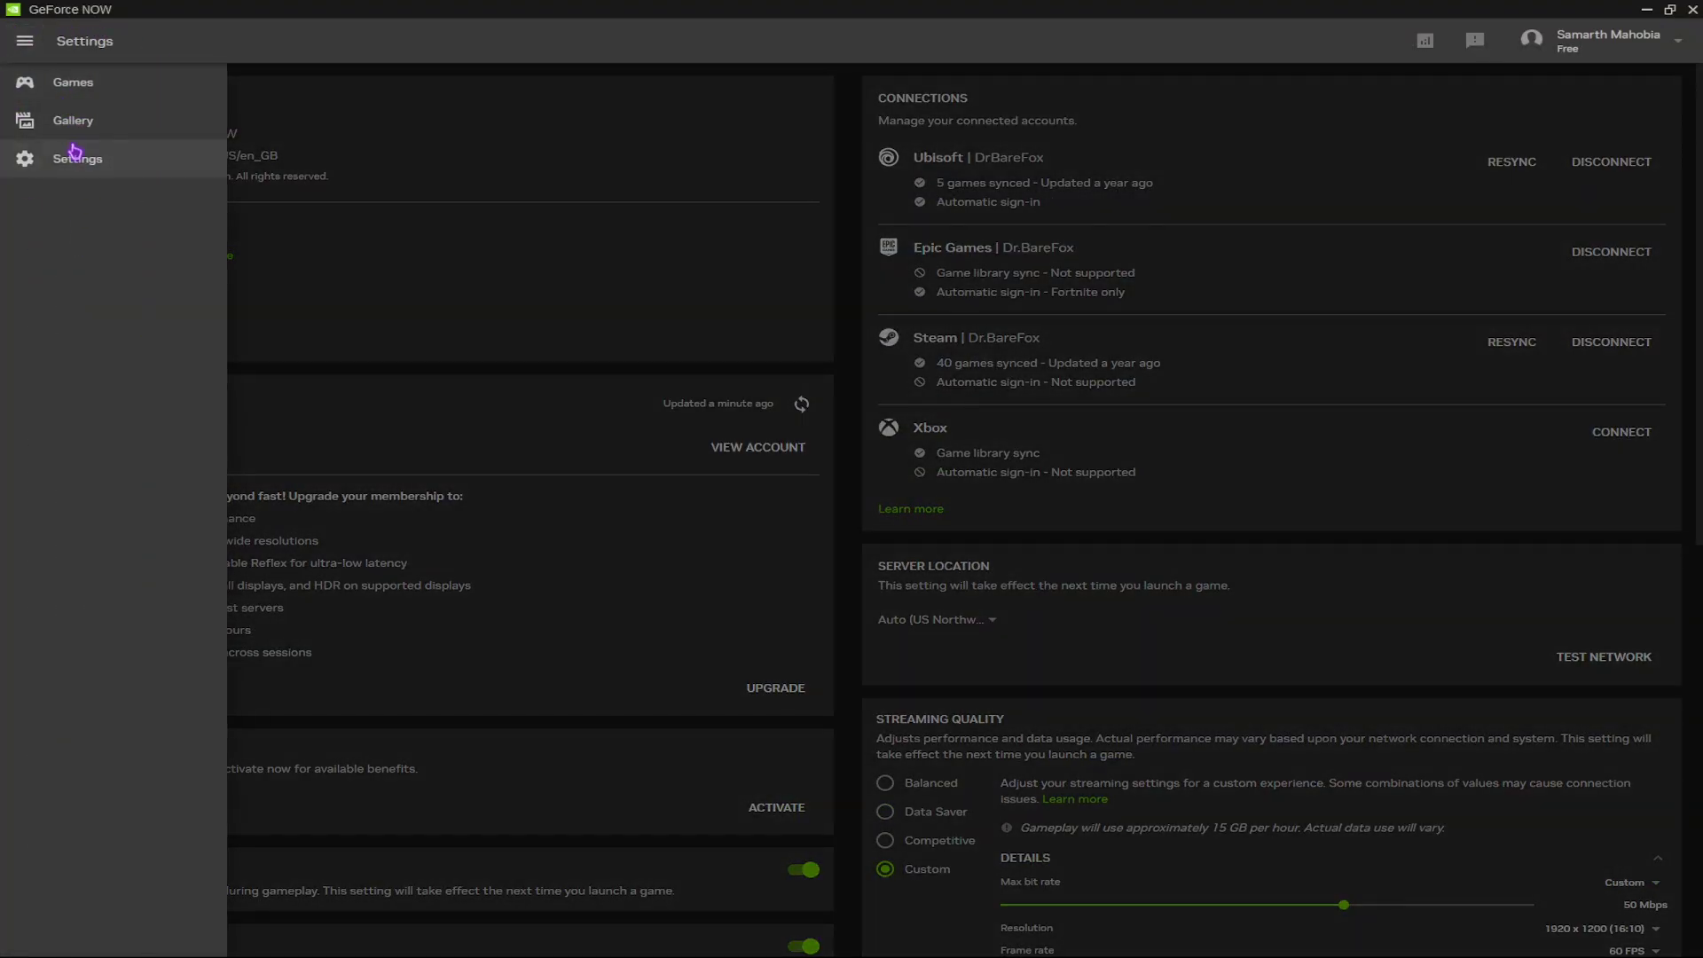
pyautogui.click(77, 85)
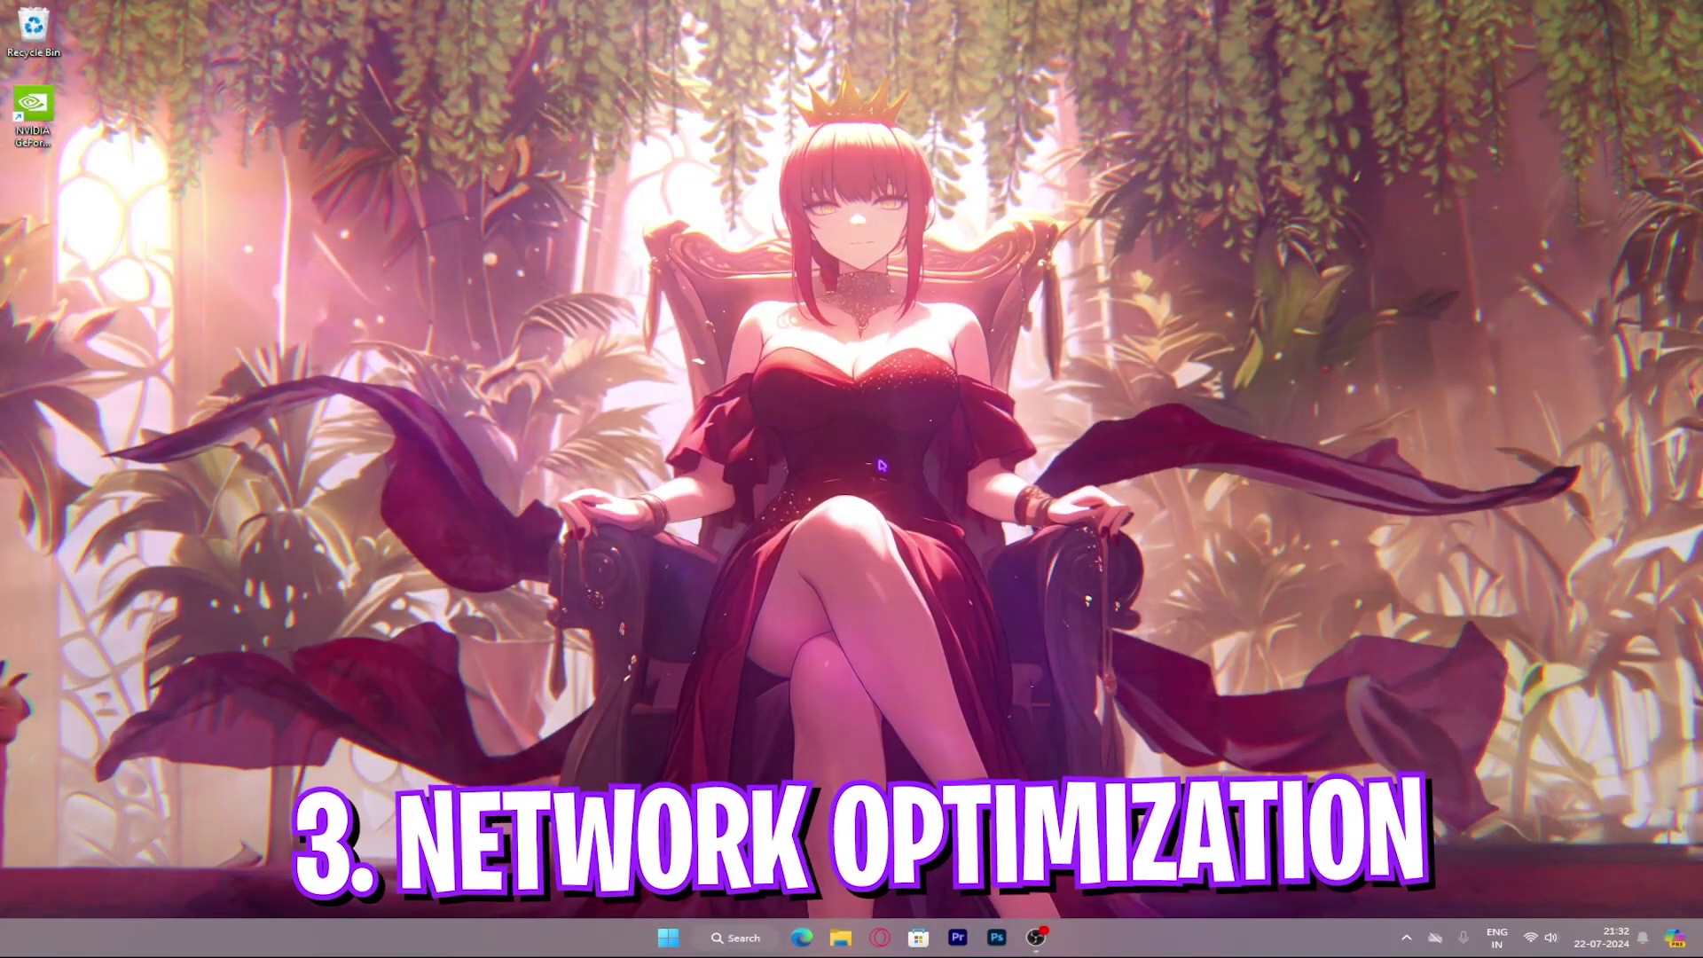
# Launch Control Panel from a 'con' search and open Network and Sharing Centre
pyautogui.press('super')
pyautogui.write('con')
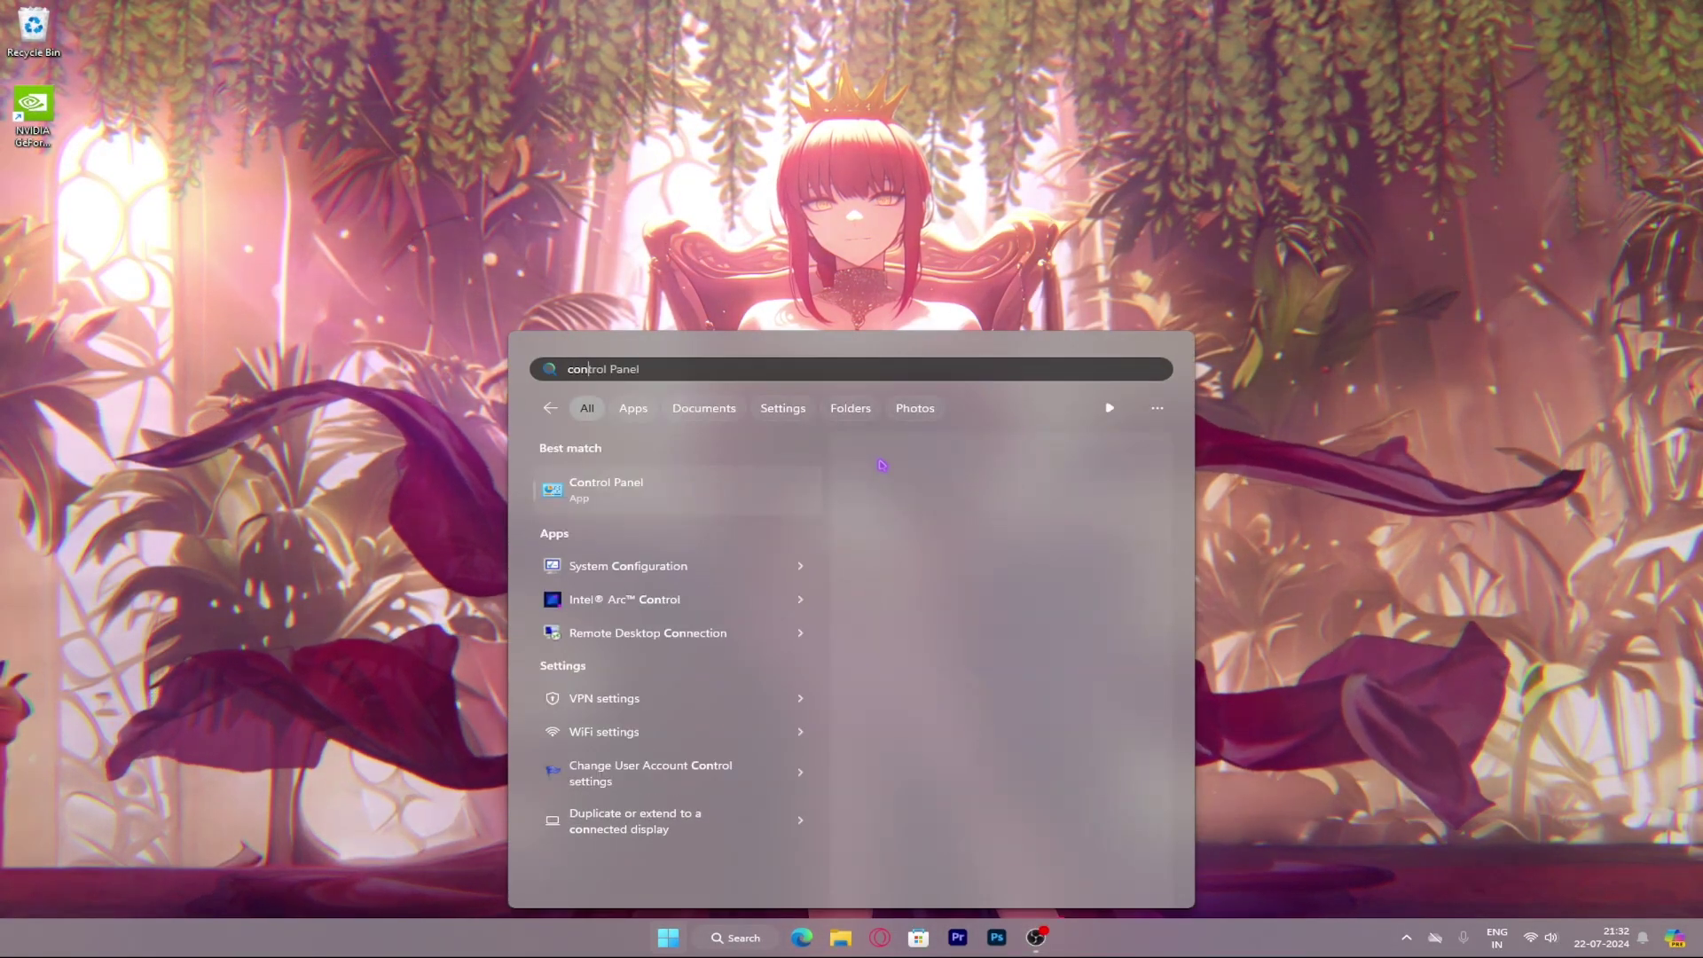
pyautogui.press('Return')
pyautogui.click(688, 194)
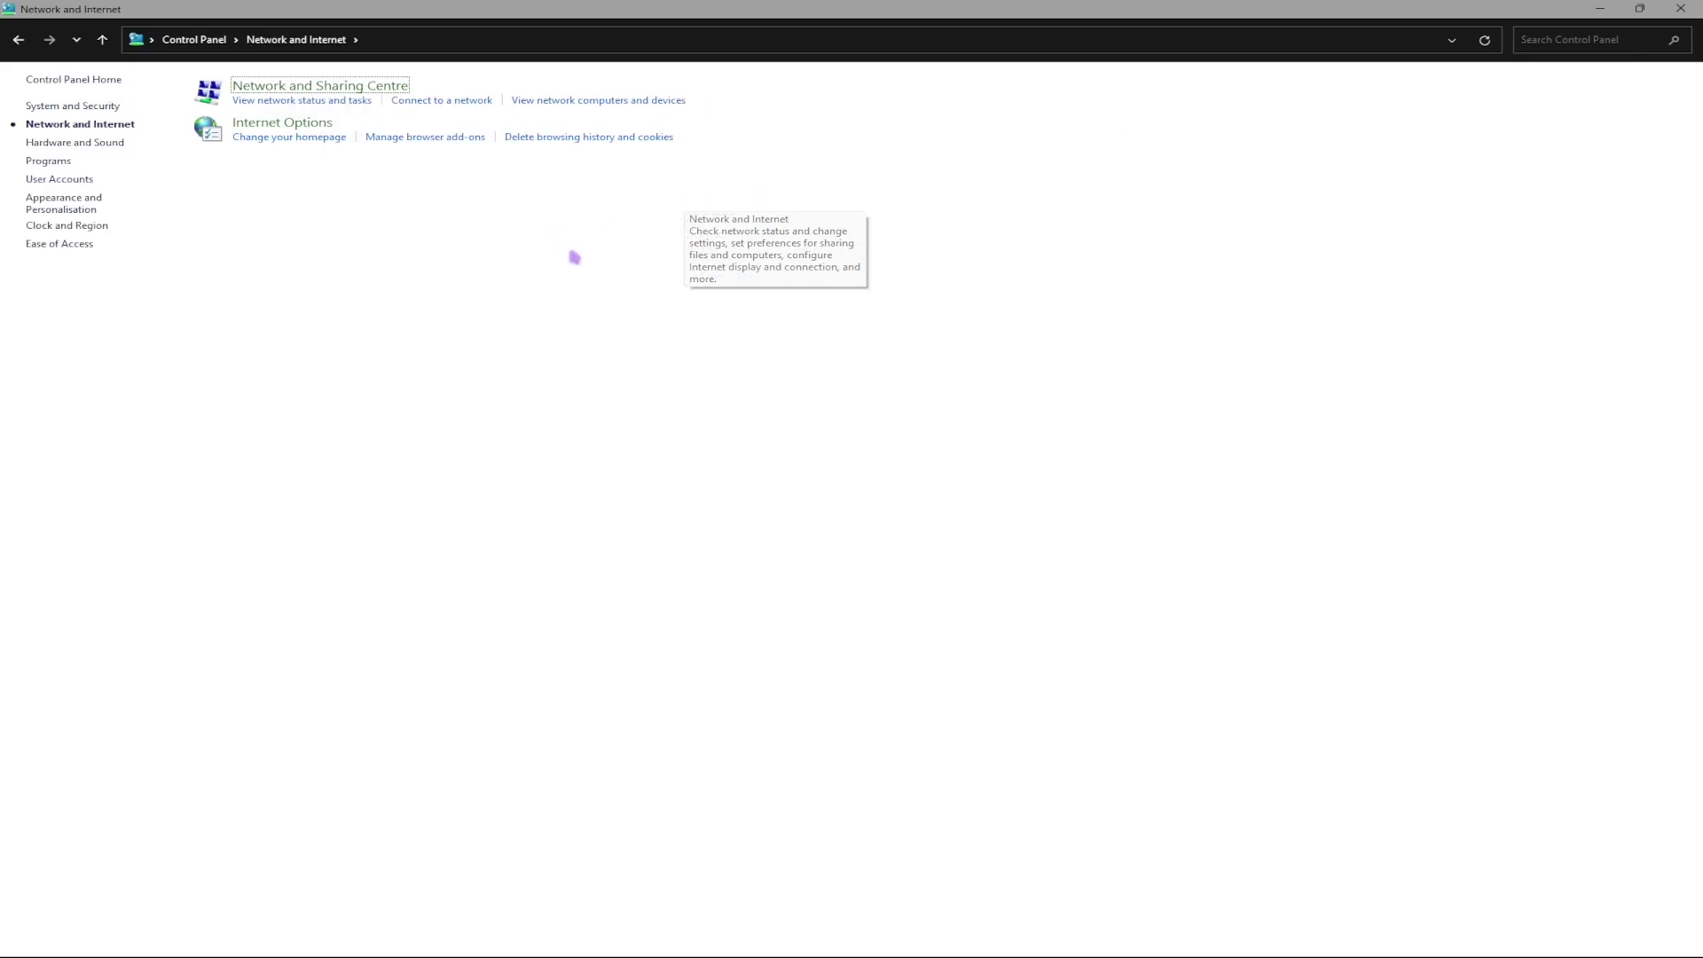
pyautogui.click(334, 88)
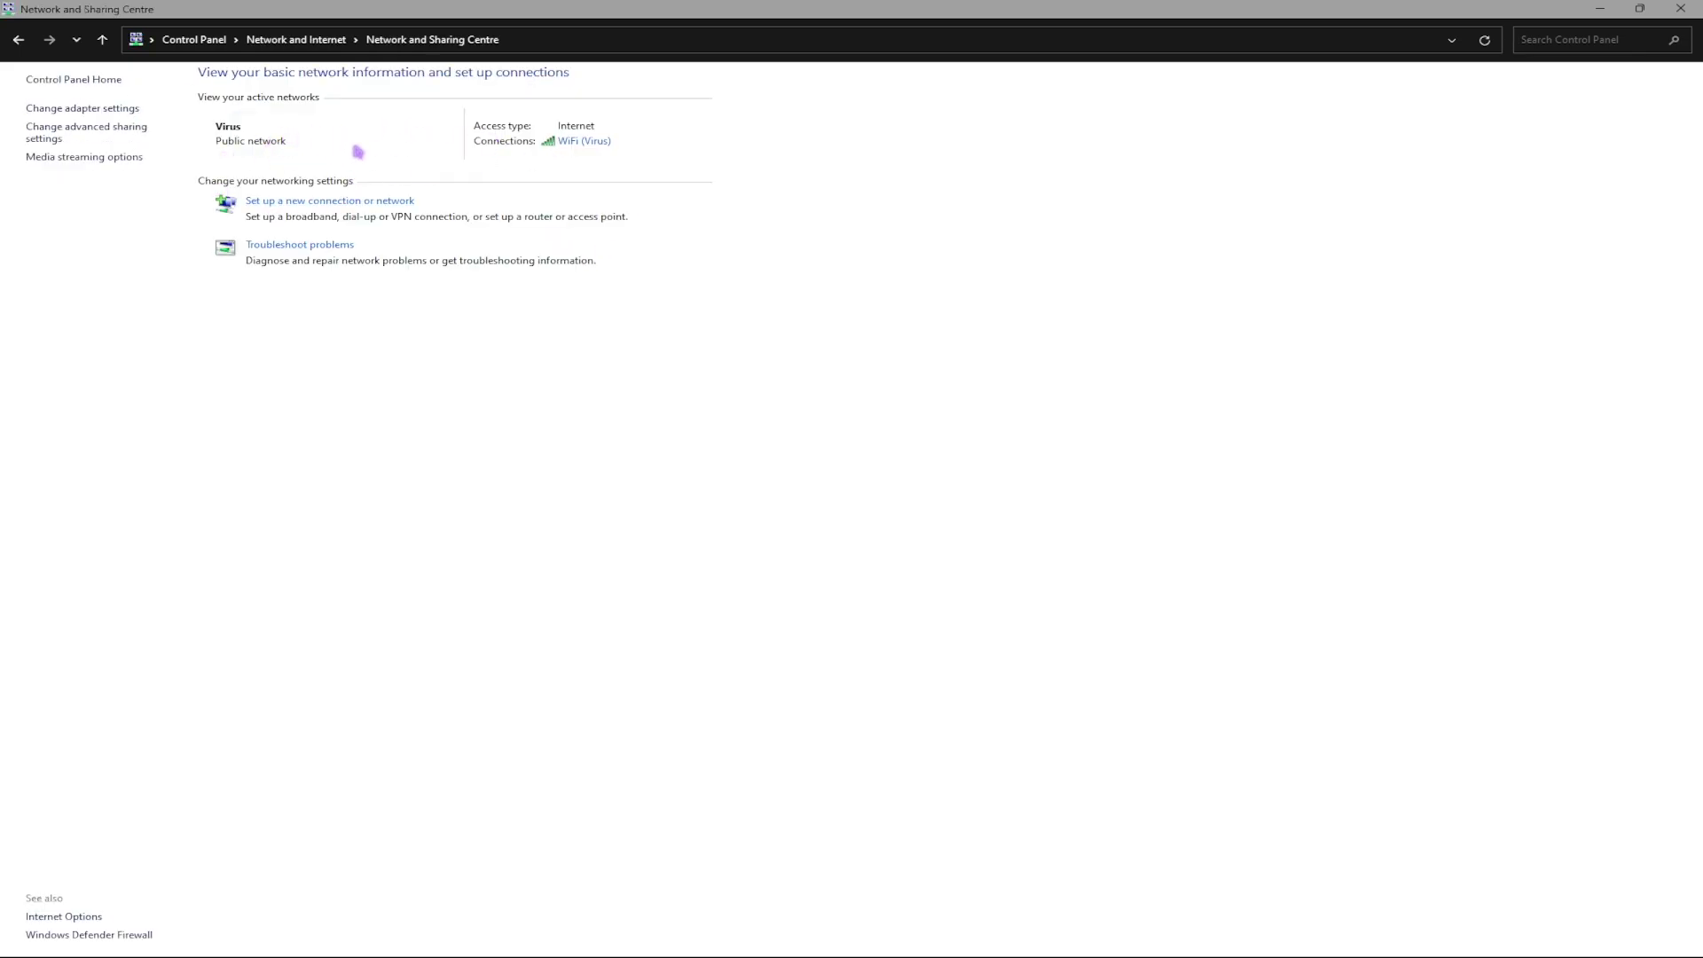
# Uncheck 'Allow the computer to turn off this device' for the Intel Wi-Fi 6 AX200 adapter
pyautogui.click(598, 149)
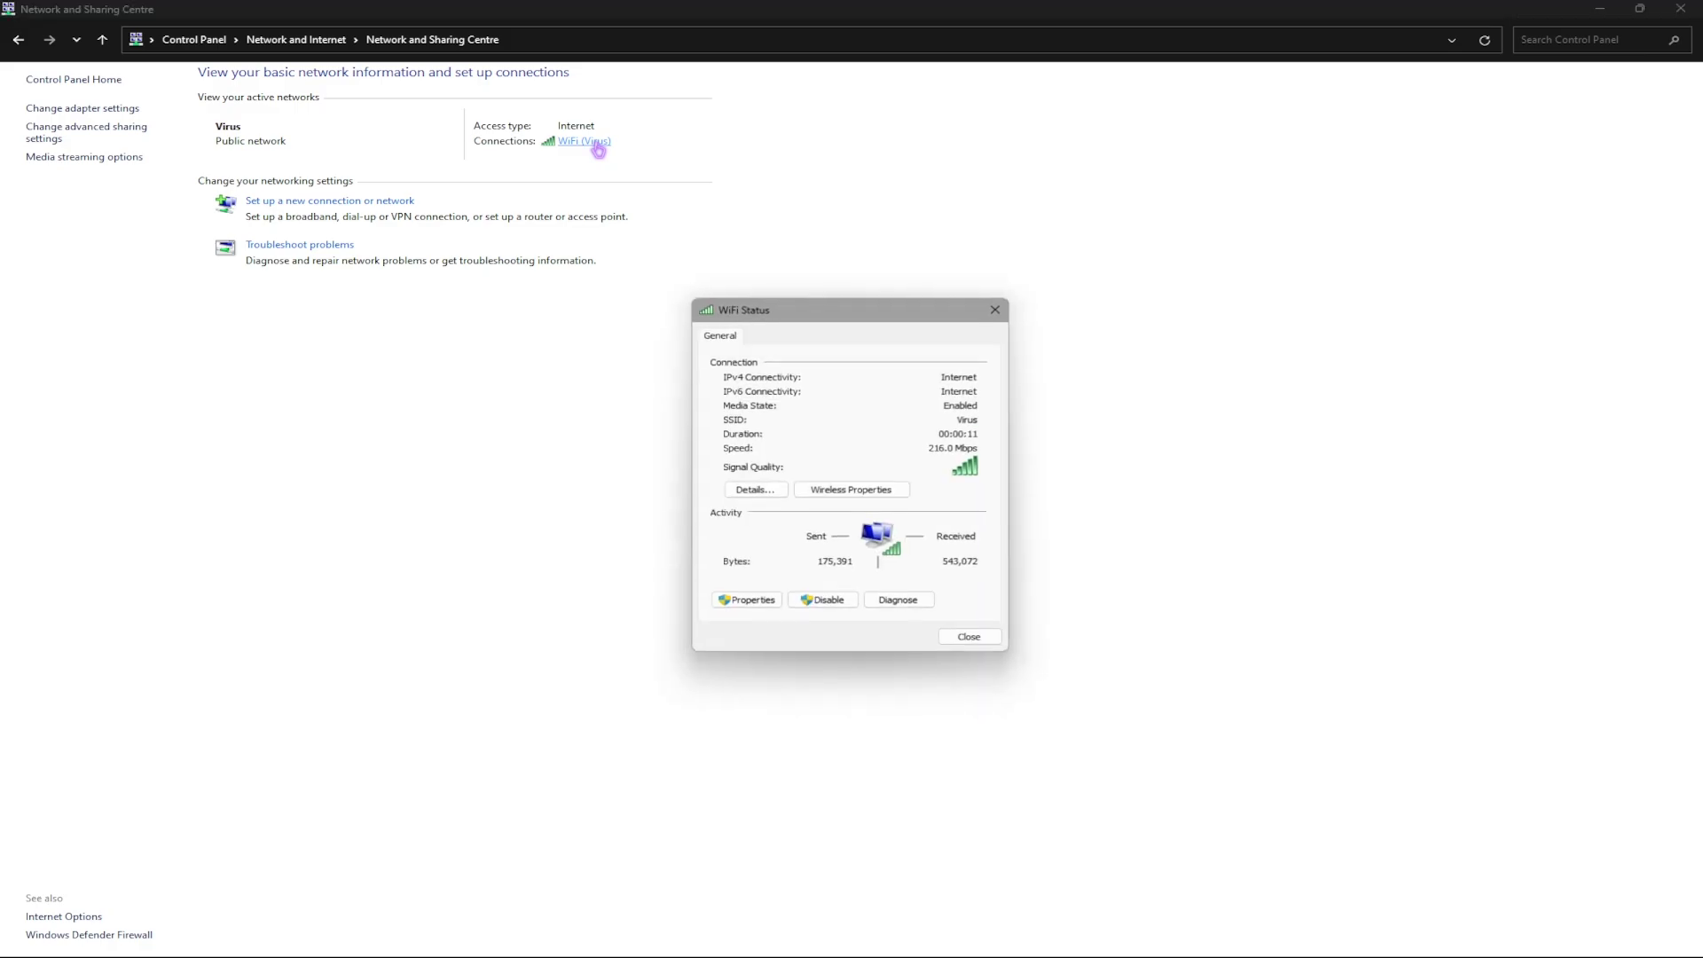
pyautogui.moveTo(749, 314); pyautogui.dragTo(470, 173)
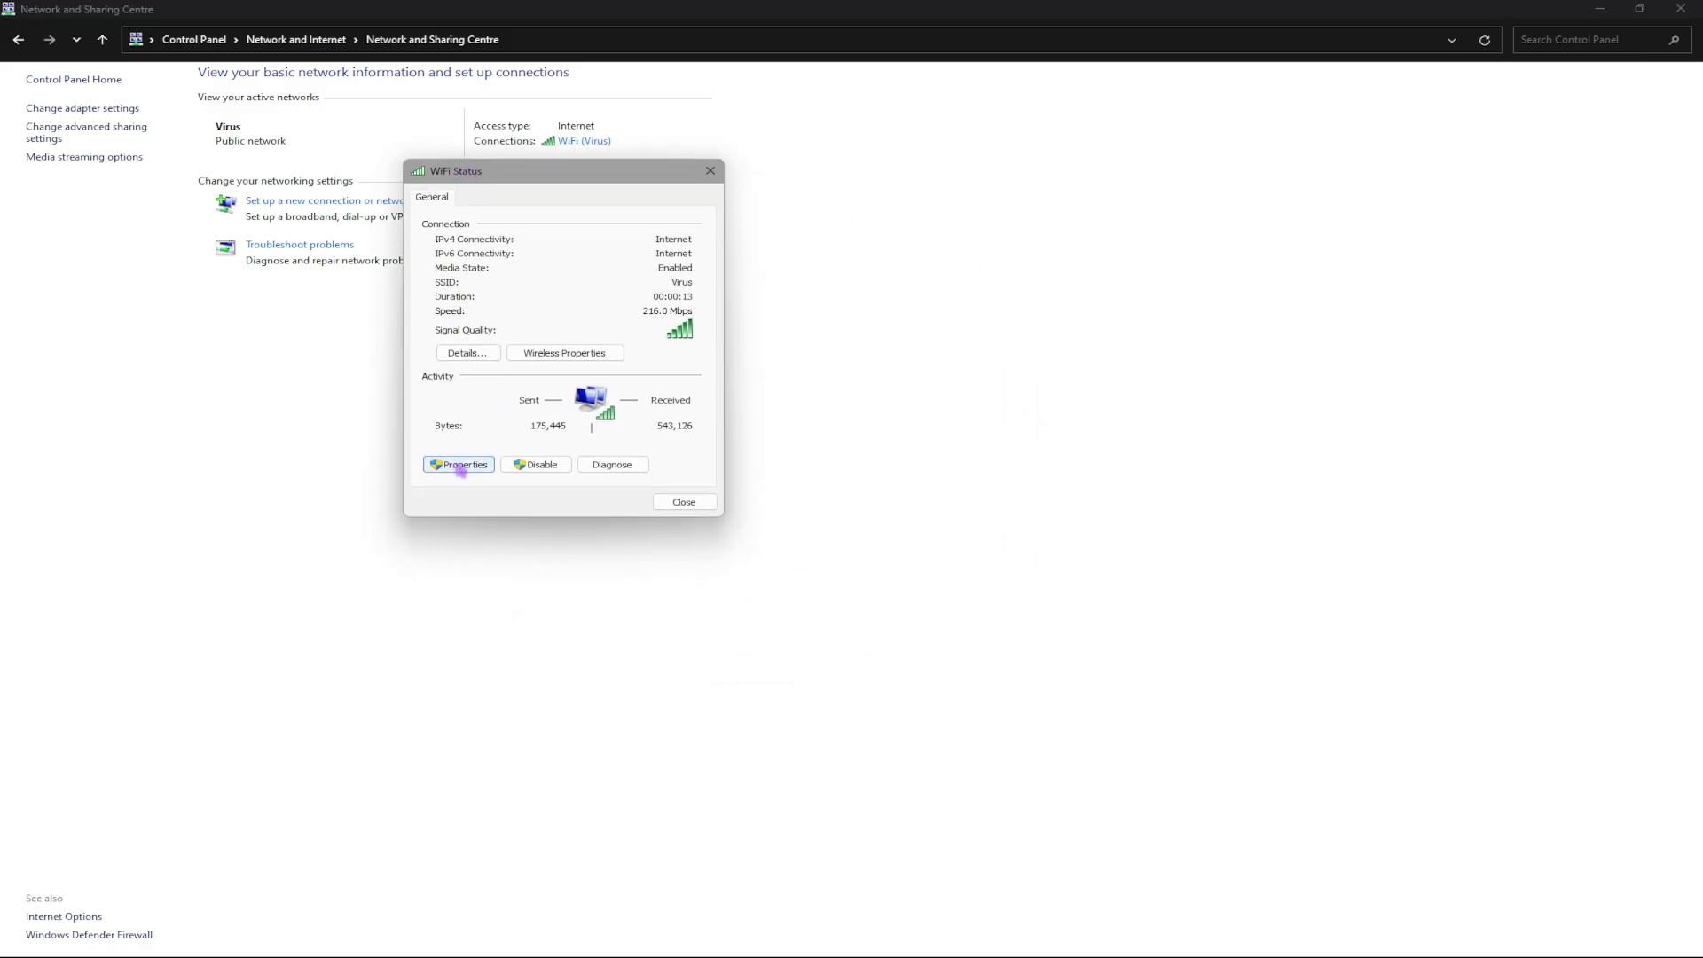
pyautogui.click(448, 464)
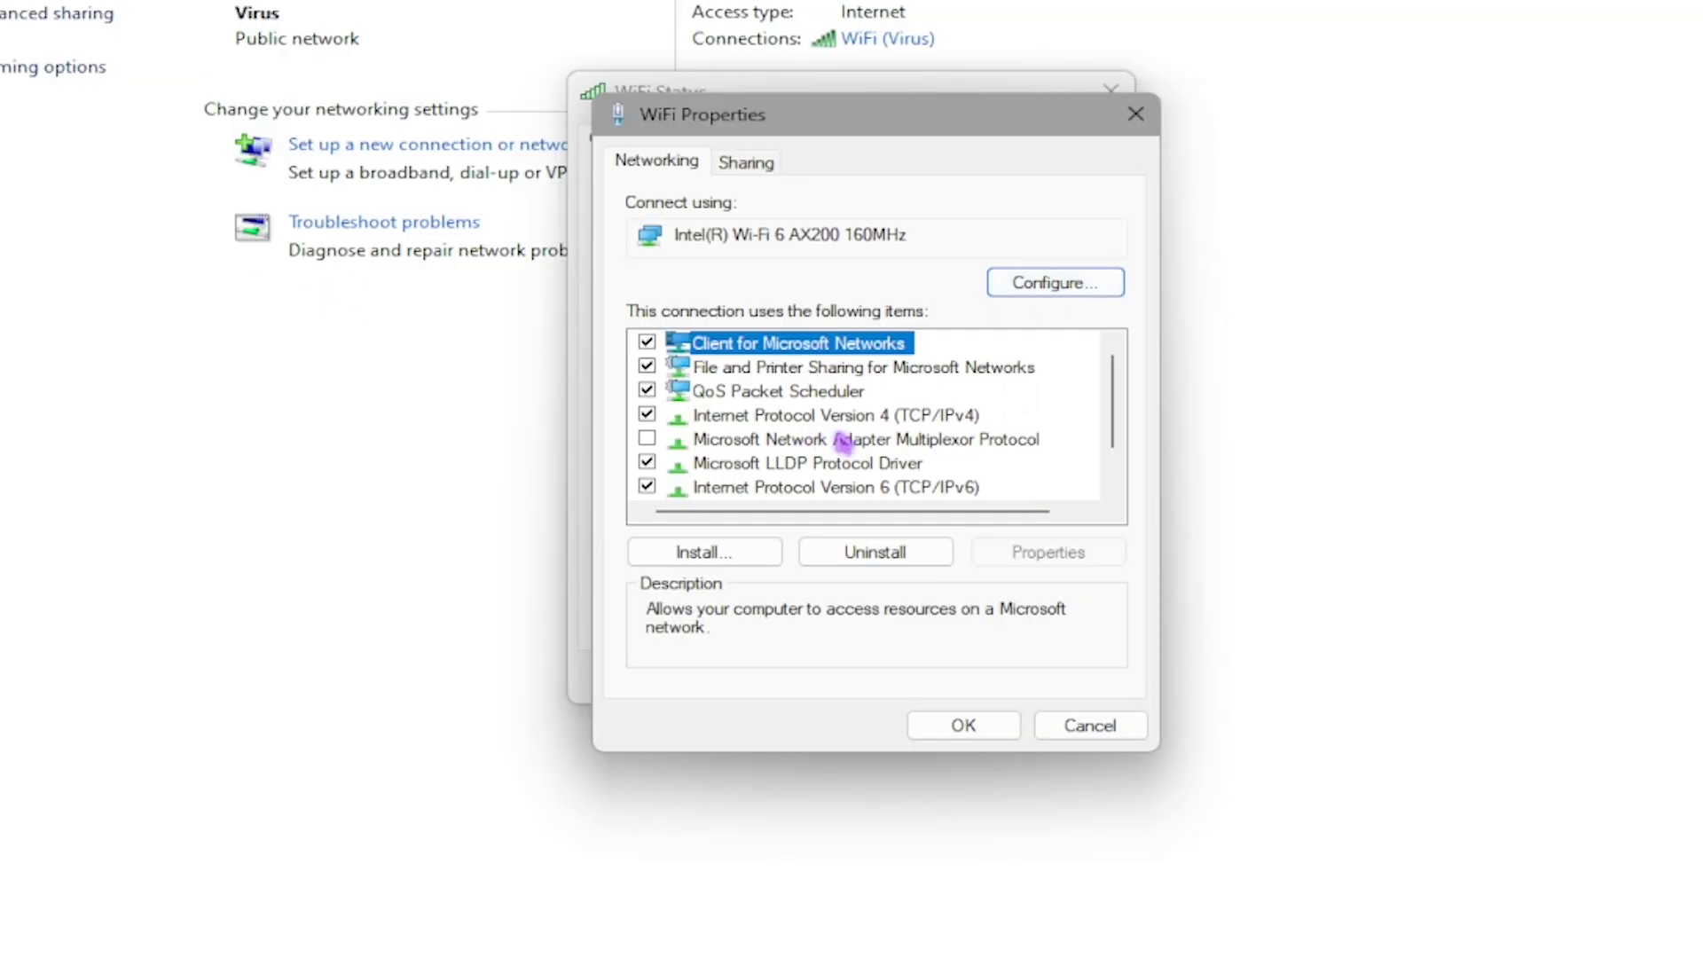
pyautogui.click(679, 280)
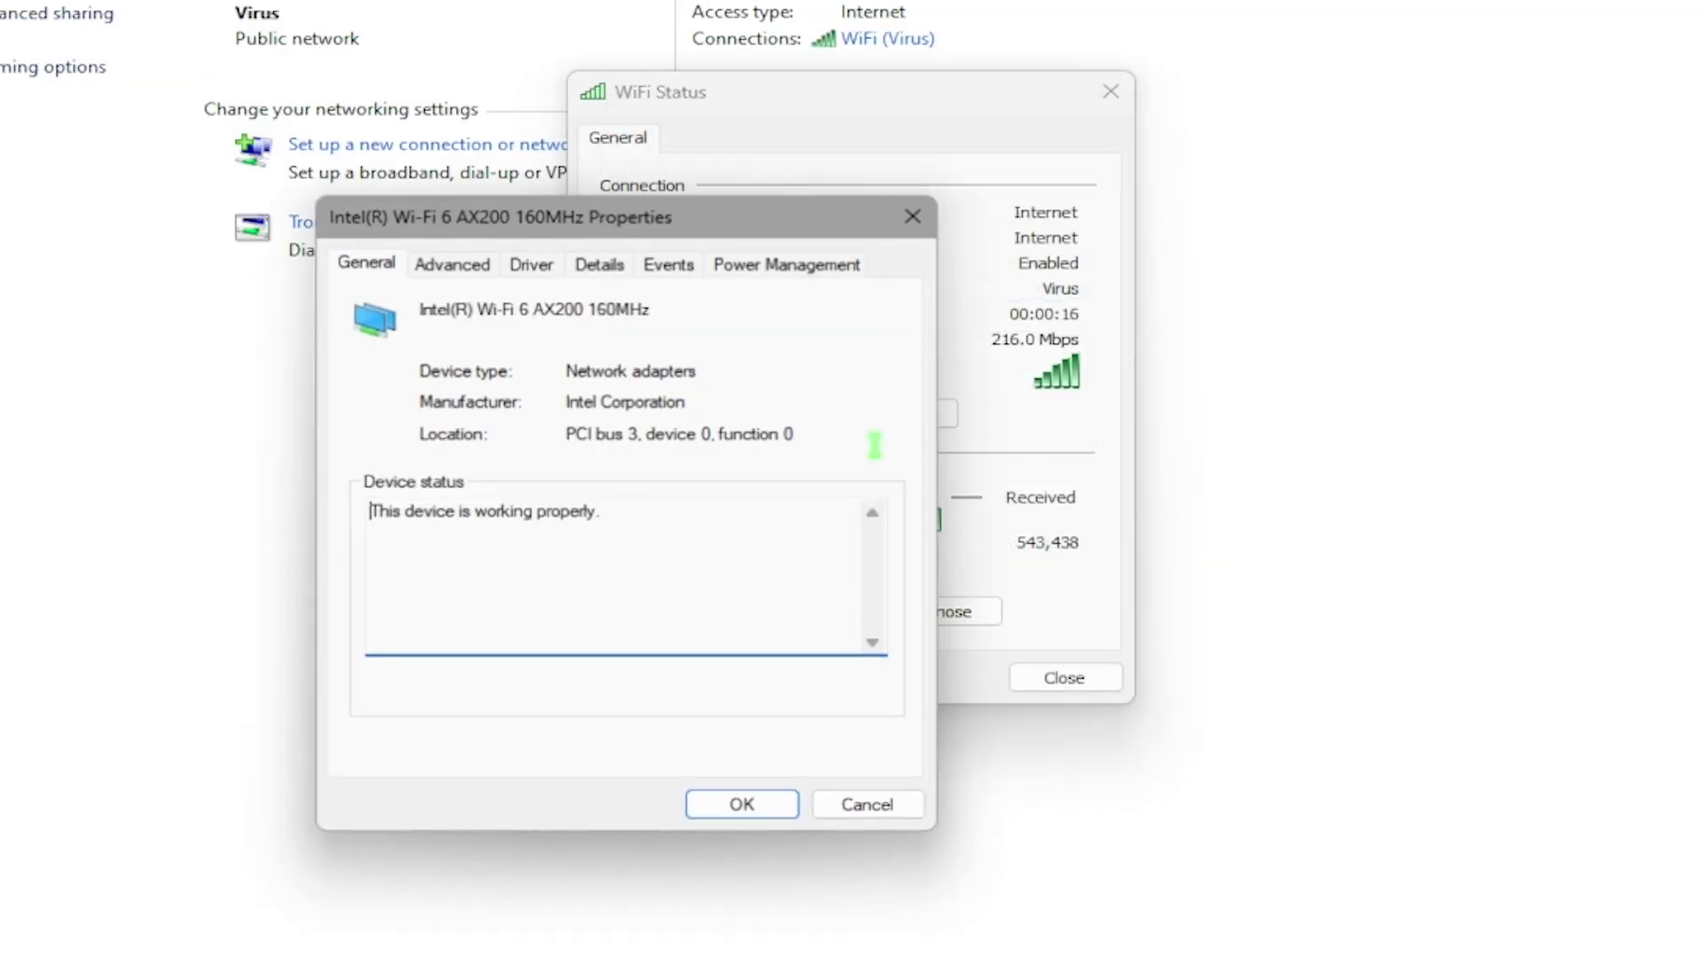
pyautogui.click(741, 266)
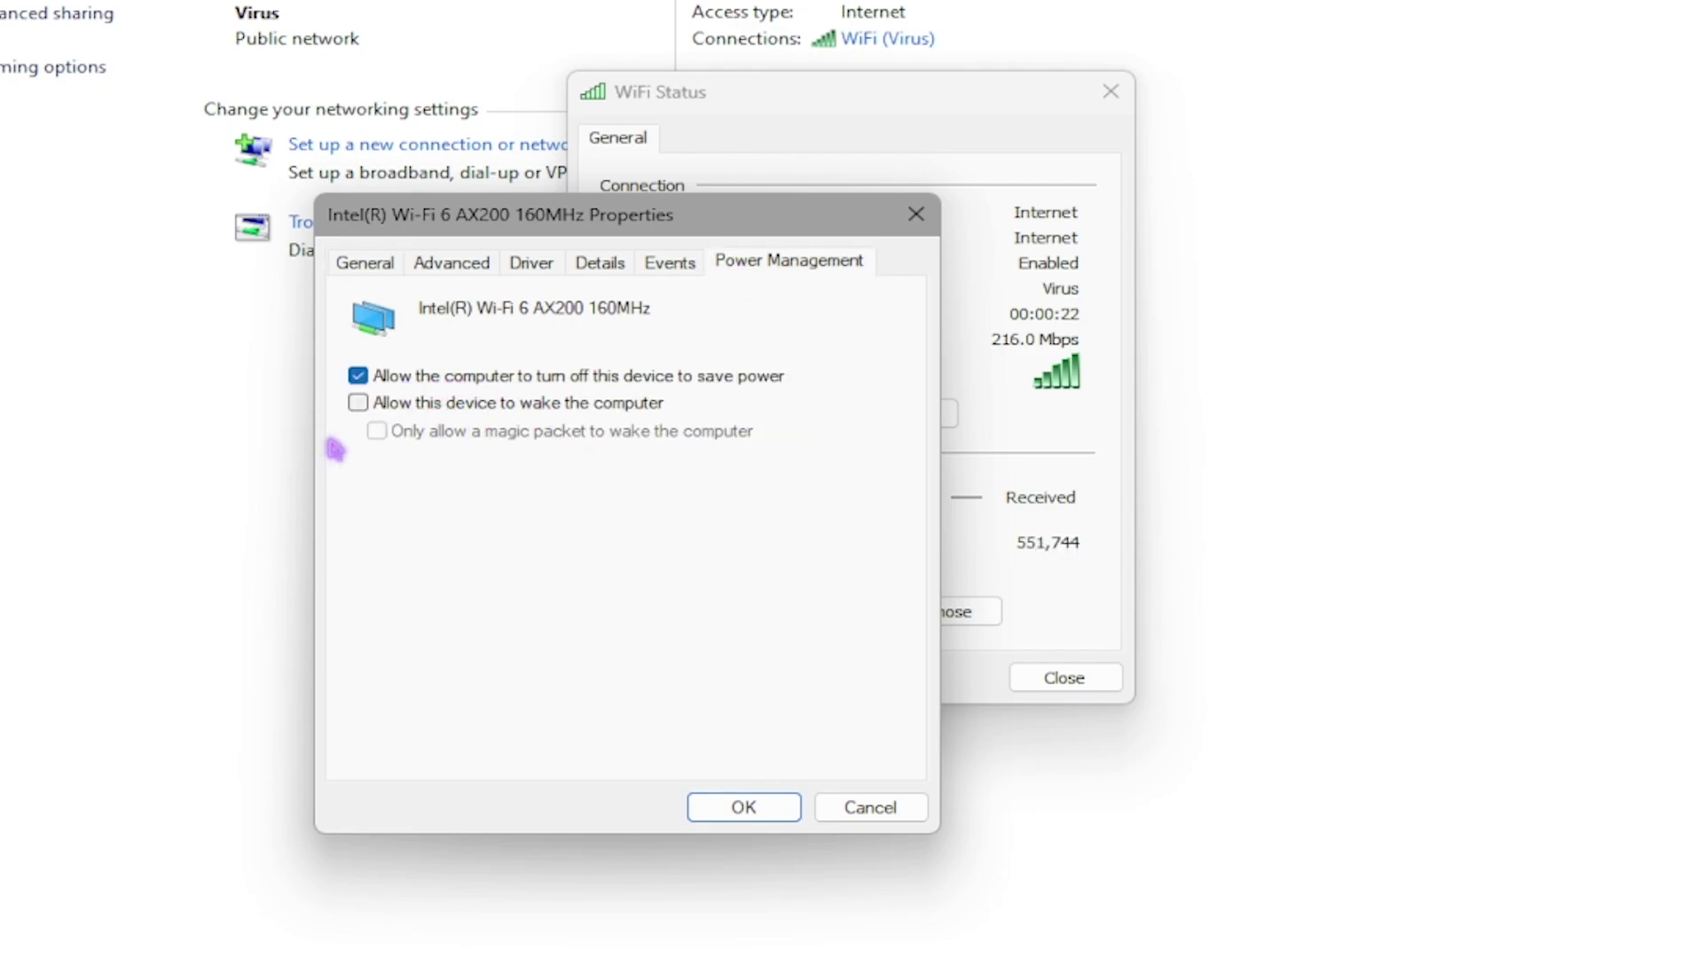
pyautogui.click(364, 378)
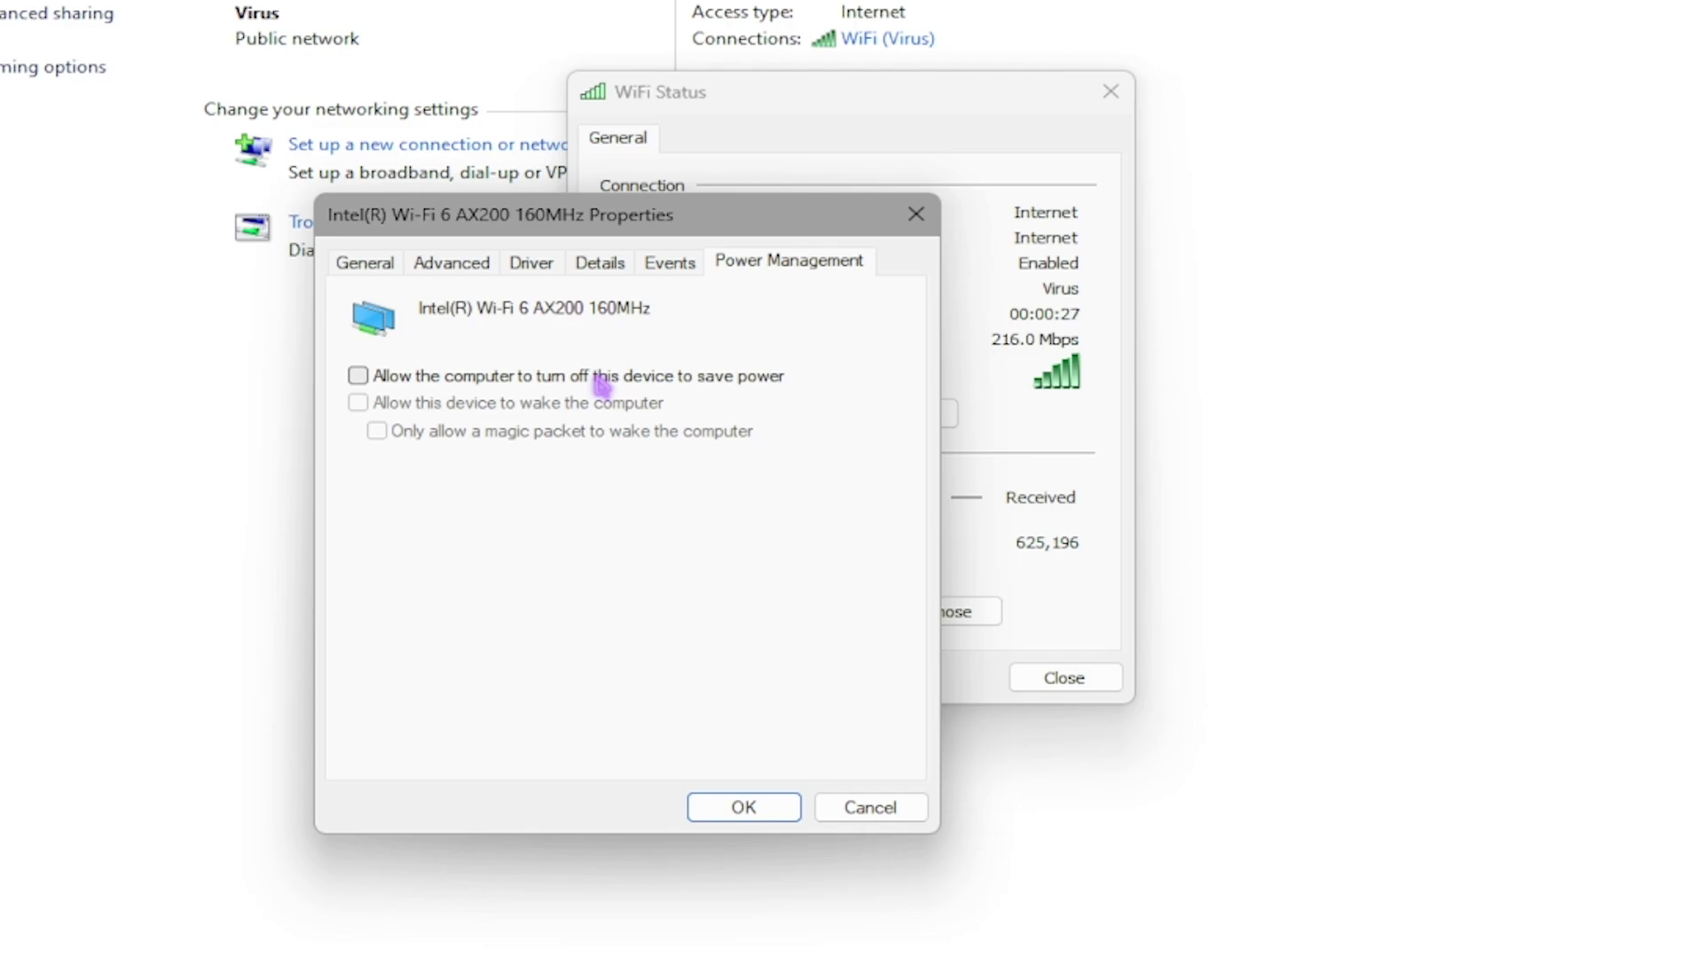
pyautogui.click(452, 263)
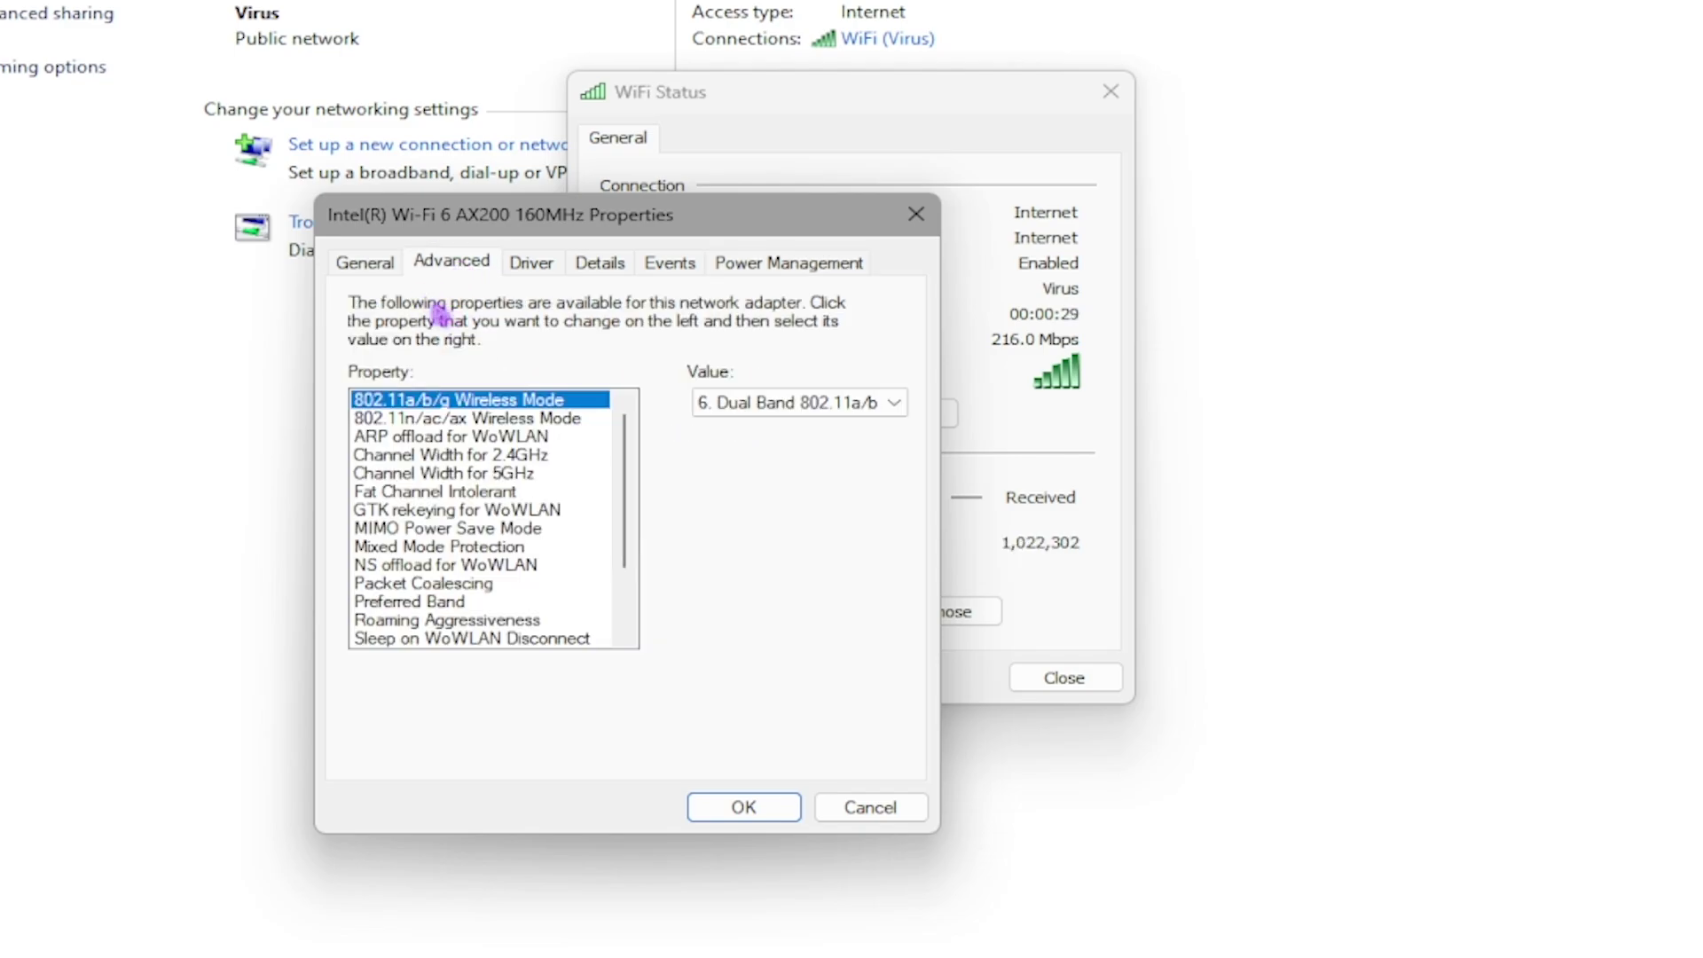
# Set Roaming Aggressiveness to 1. Lowest and Throughput Booster to Enabled, then confirm with OK
pyautogui.press('r')
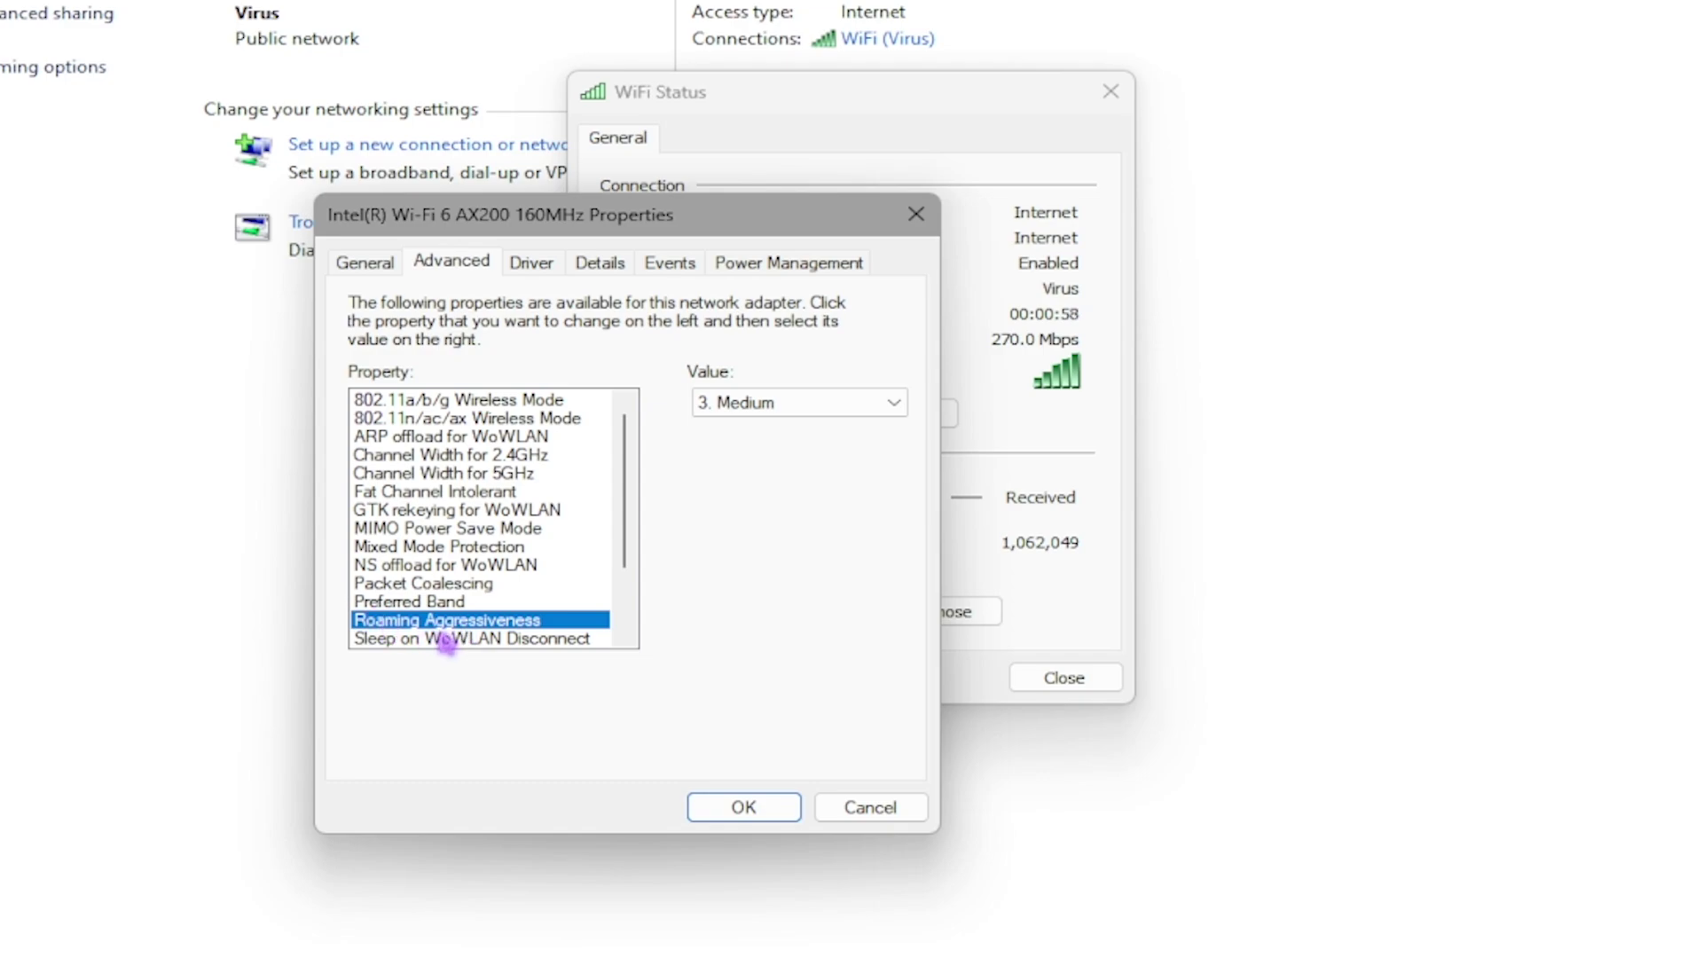
pyautogui.click(798, 403)
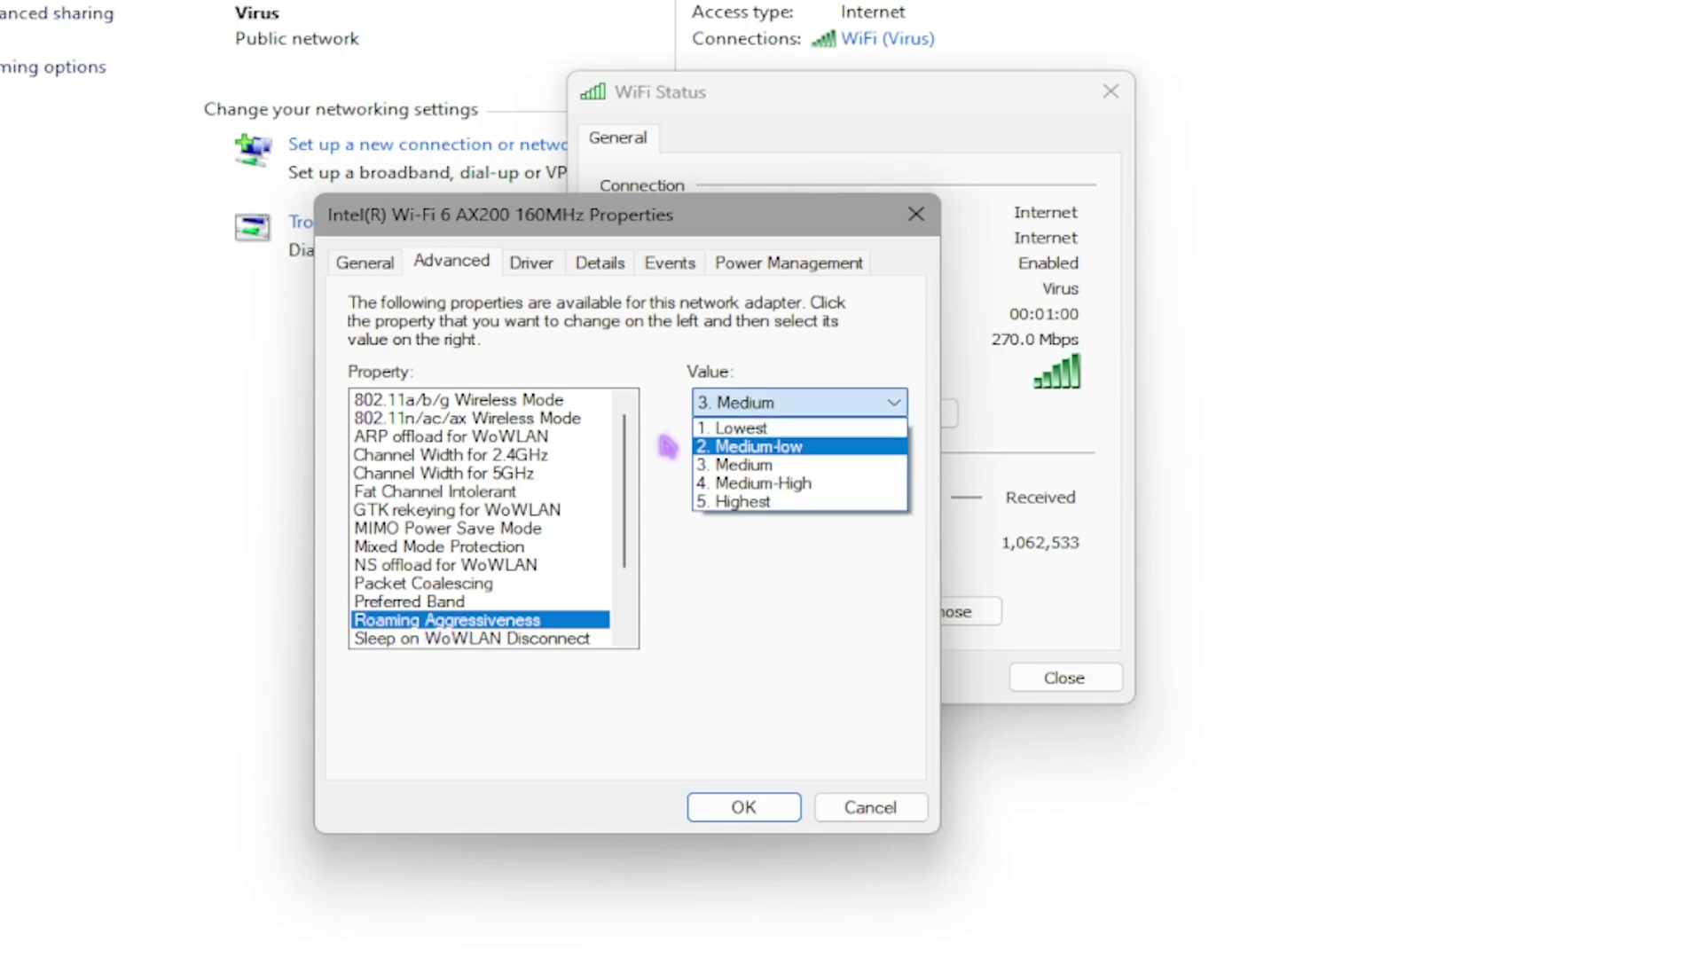
pyautogui.click(733, 429)
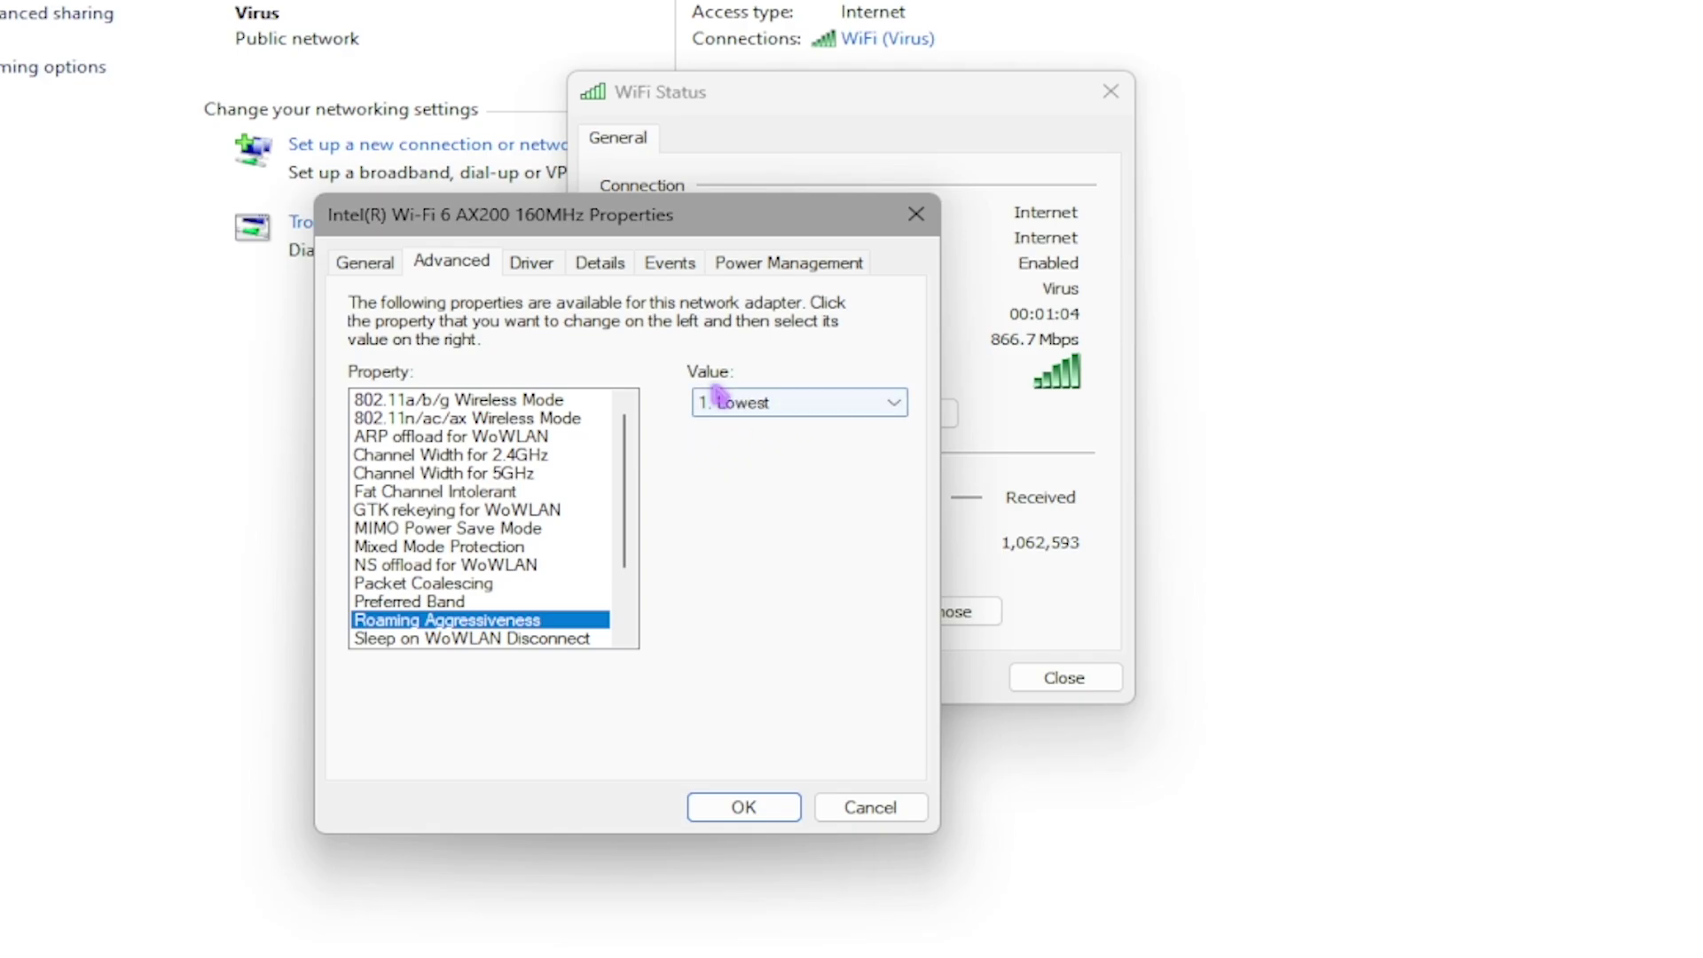
pyautogui.scroll(-2, 408, 514)
pyautogui.click(390, 565)
pyautogui.click(738, 410)
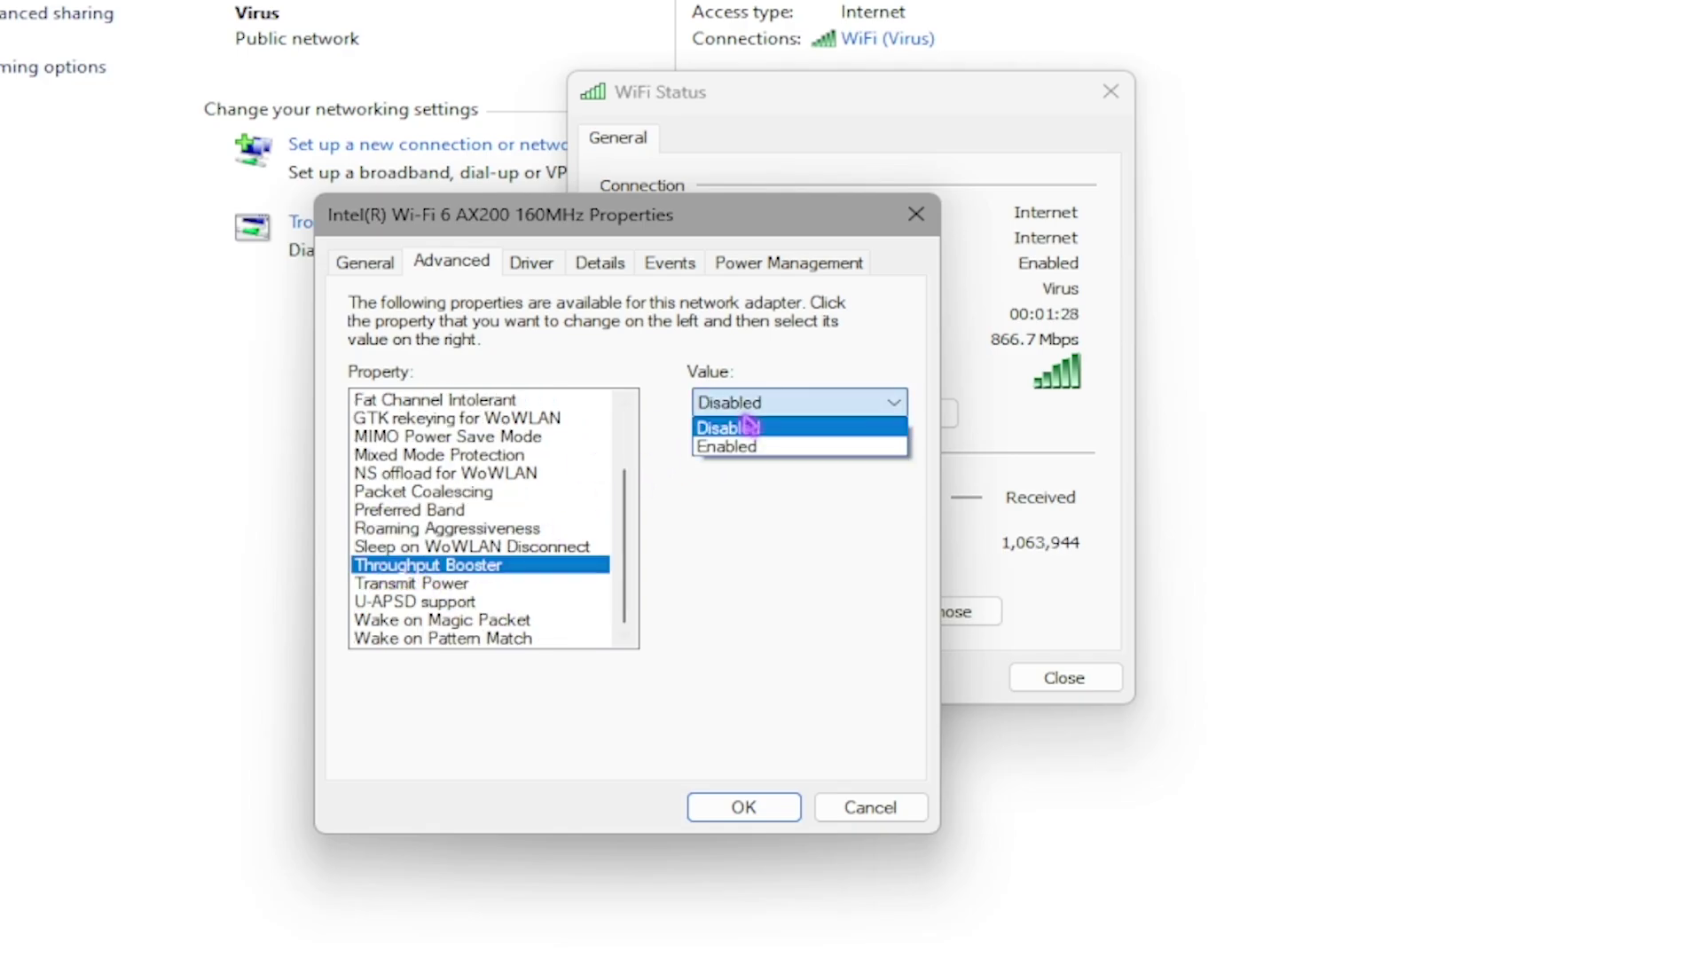
pyautogui.click(736, 449)
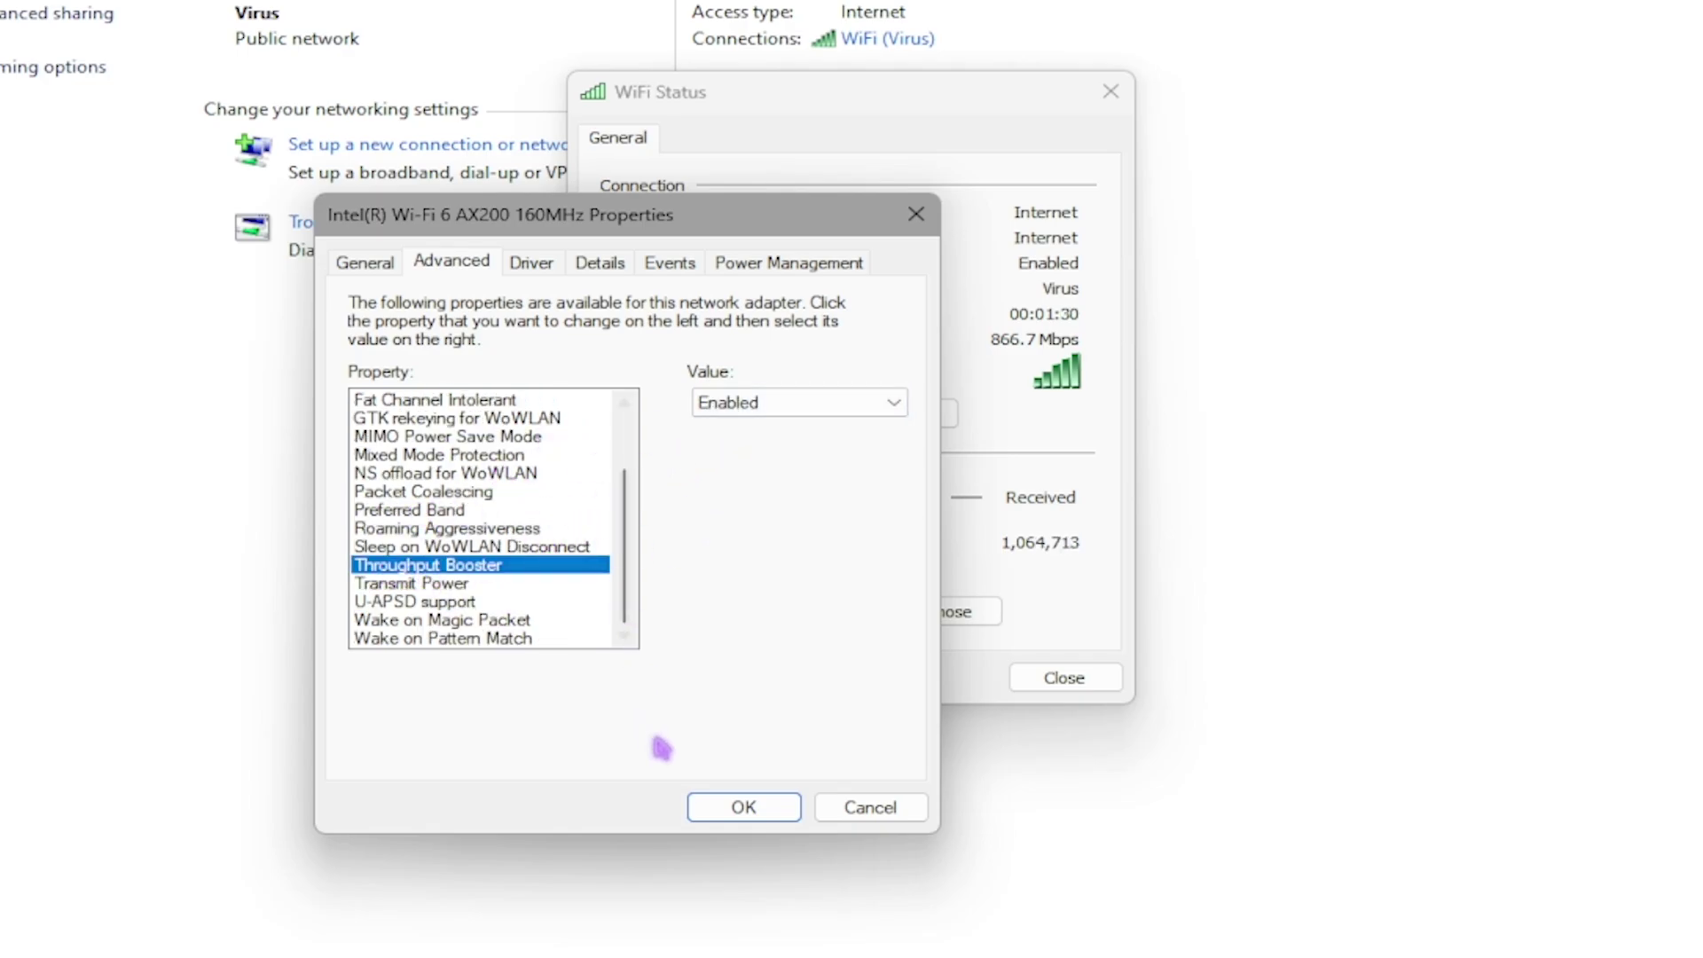
pyautogui.click(745, 806)
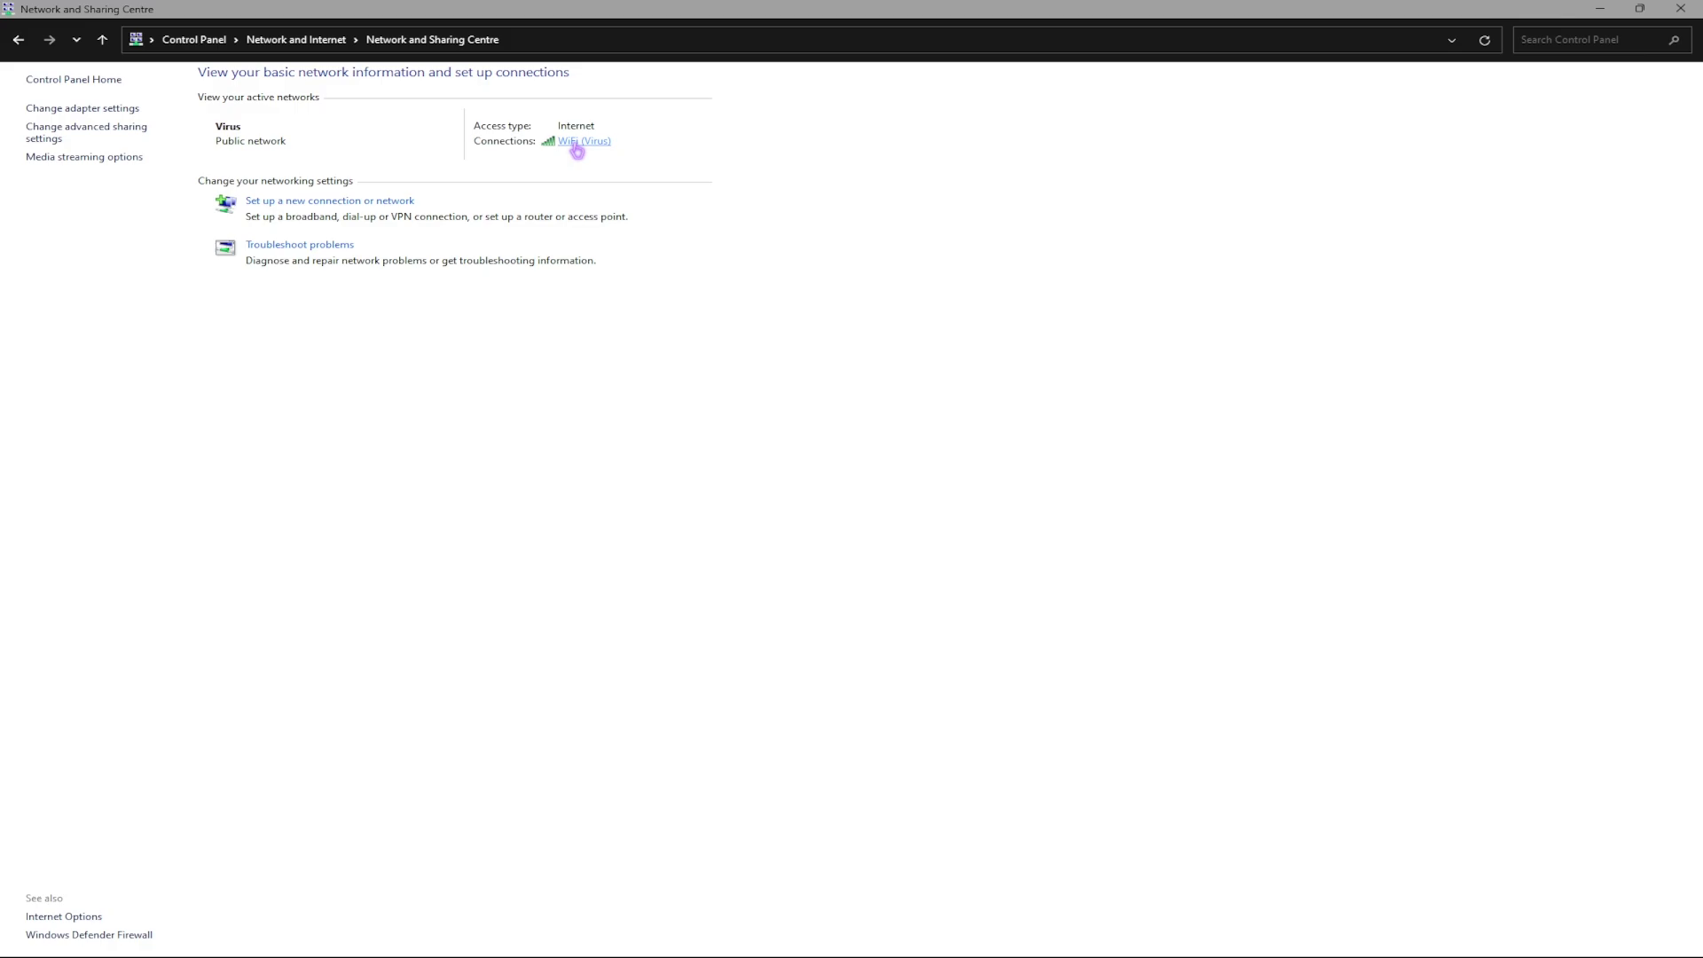
# Set the Wi-Fi IPv4 DNS servers to 8.8.8.8 and 8.8.4.4, then close the Wi-Fi windows
pyautogui.click(577, 147)
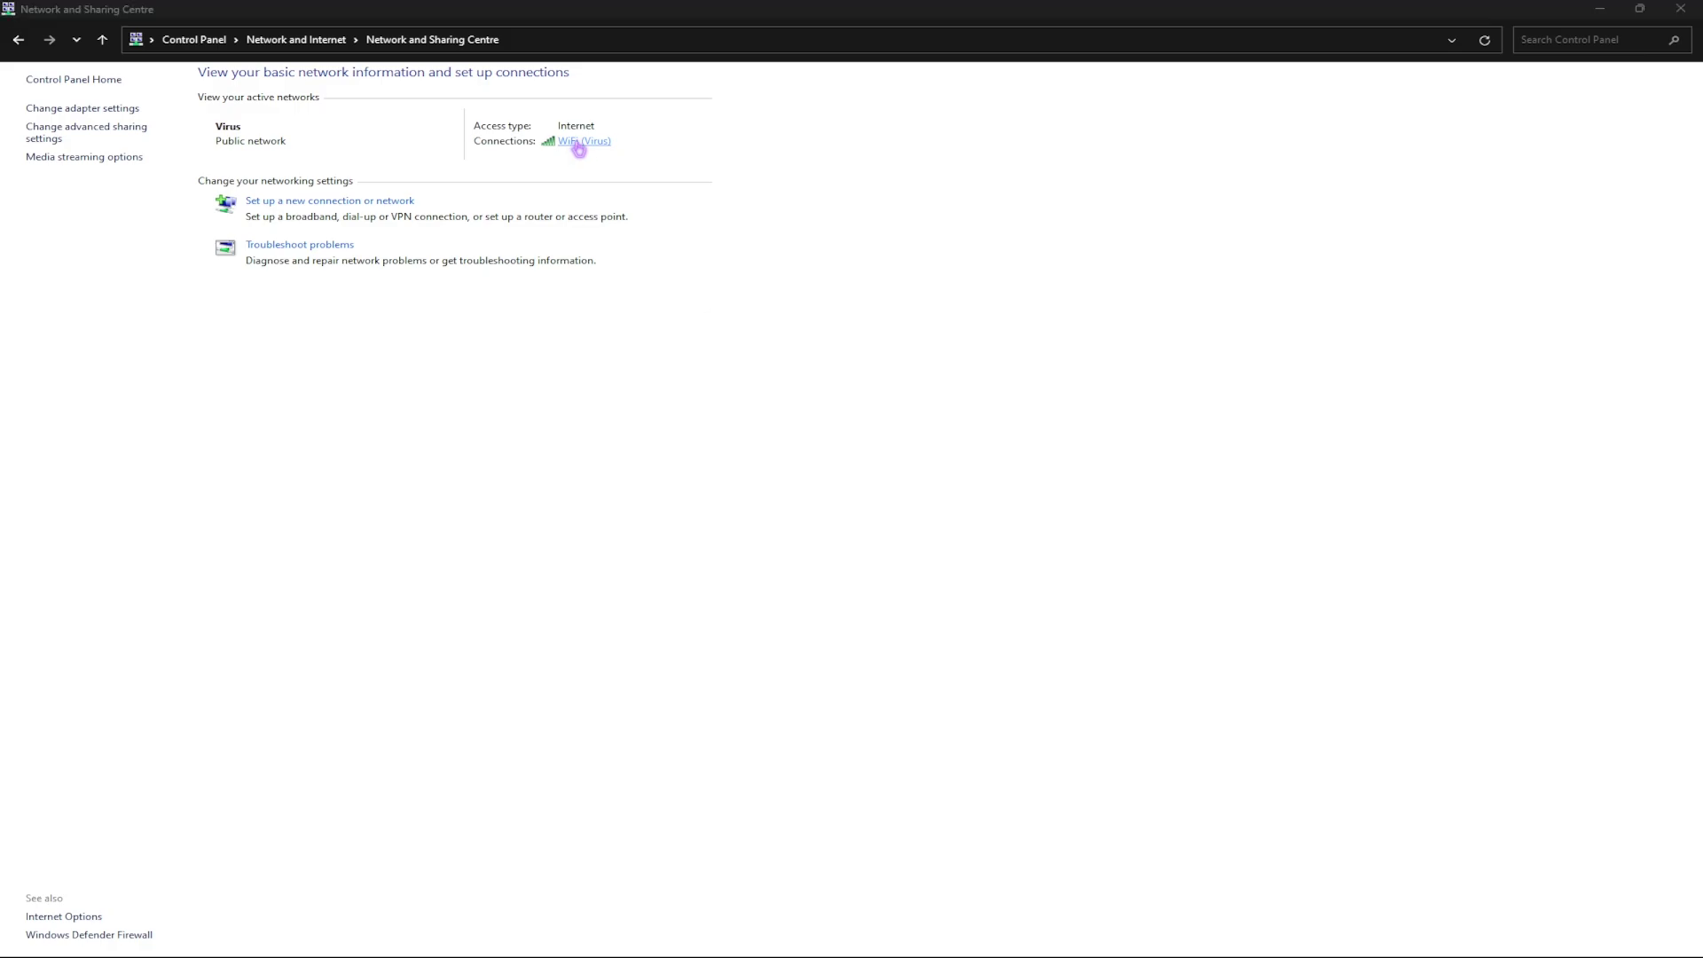
pyautogui.click(757, 606)
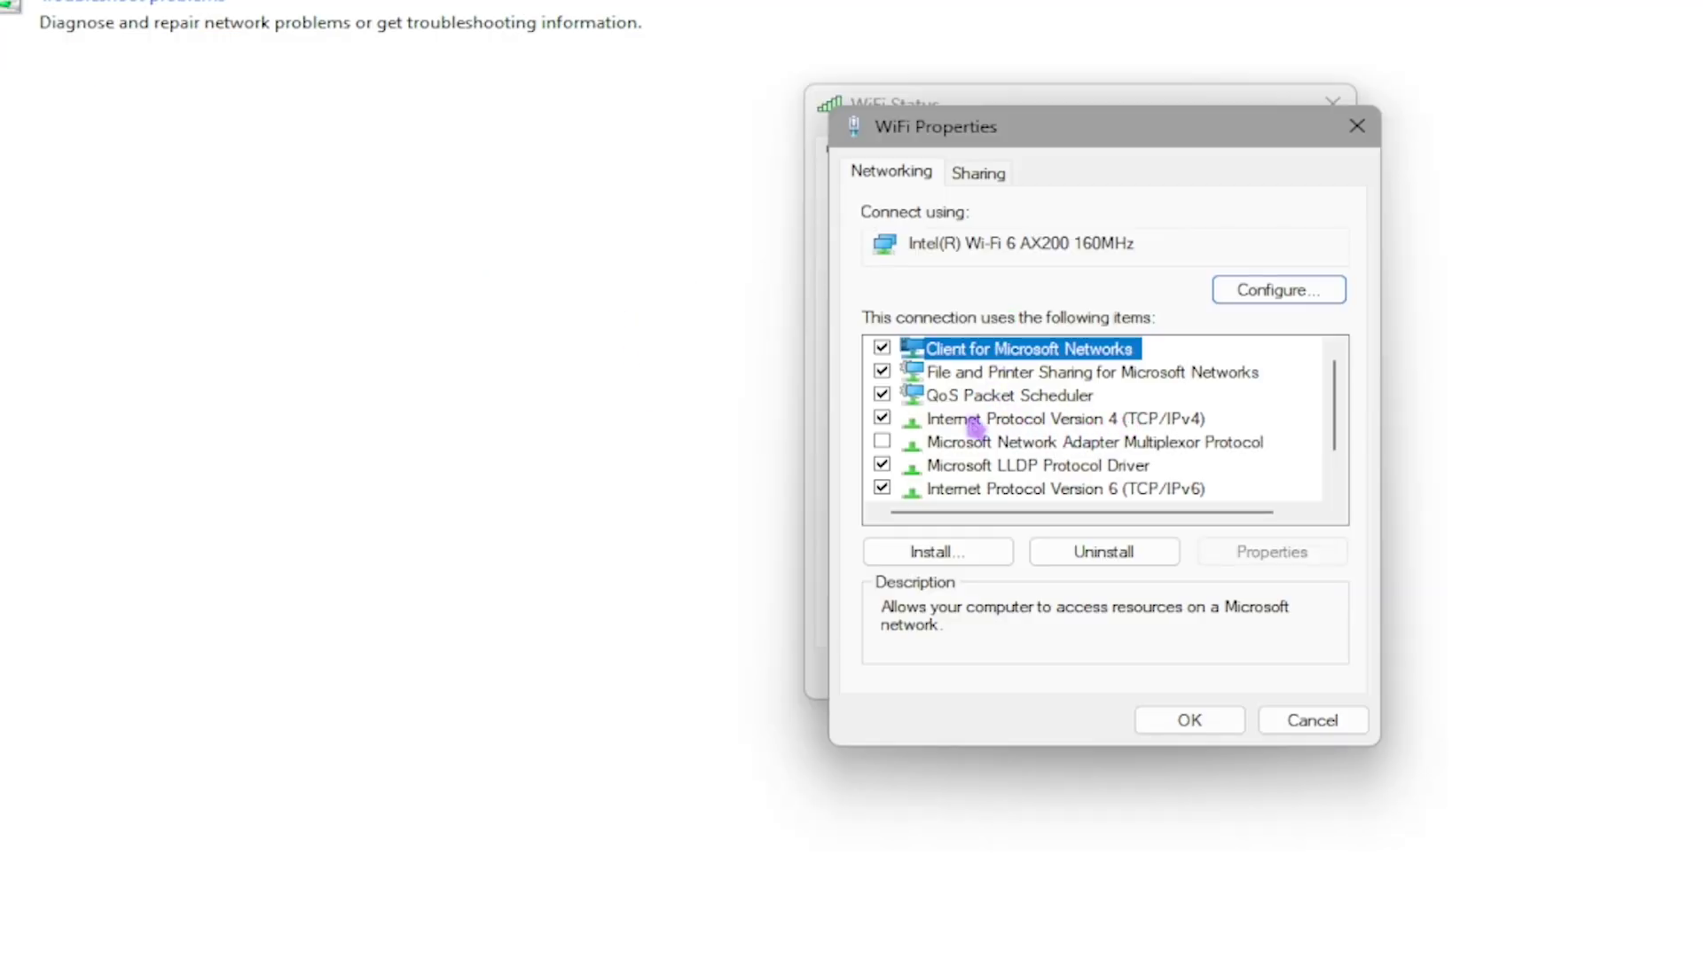
pyautogui.doubleClick(975, 422)
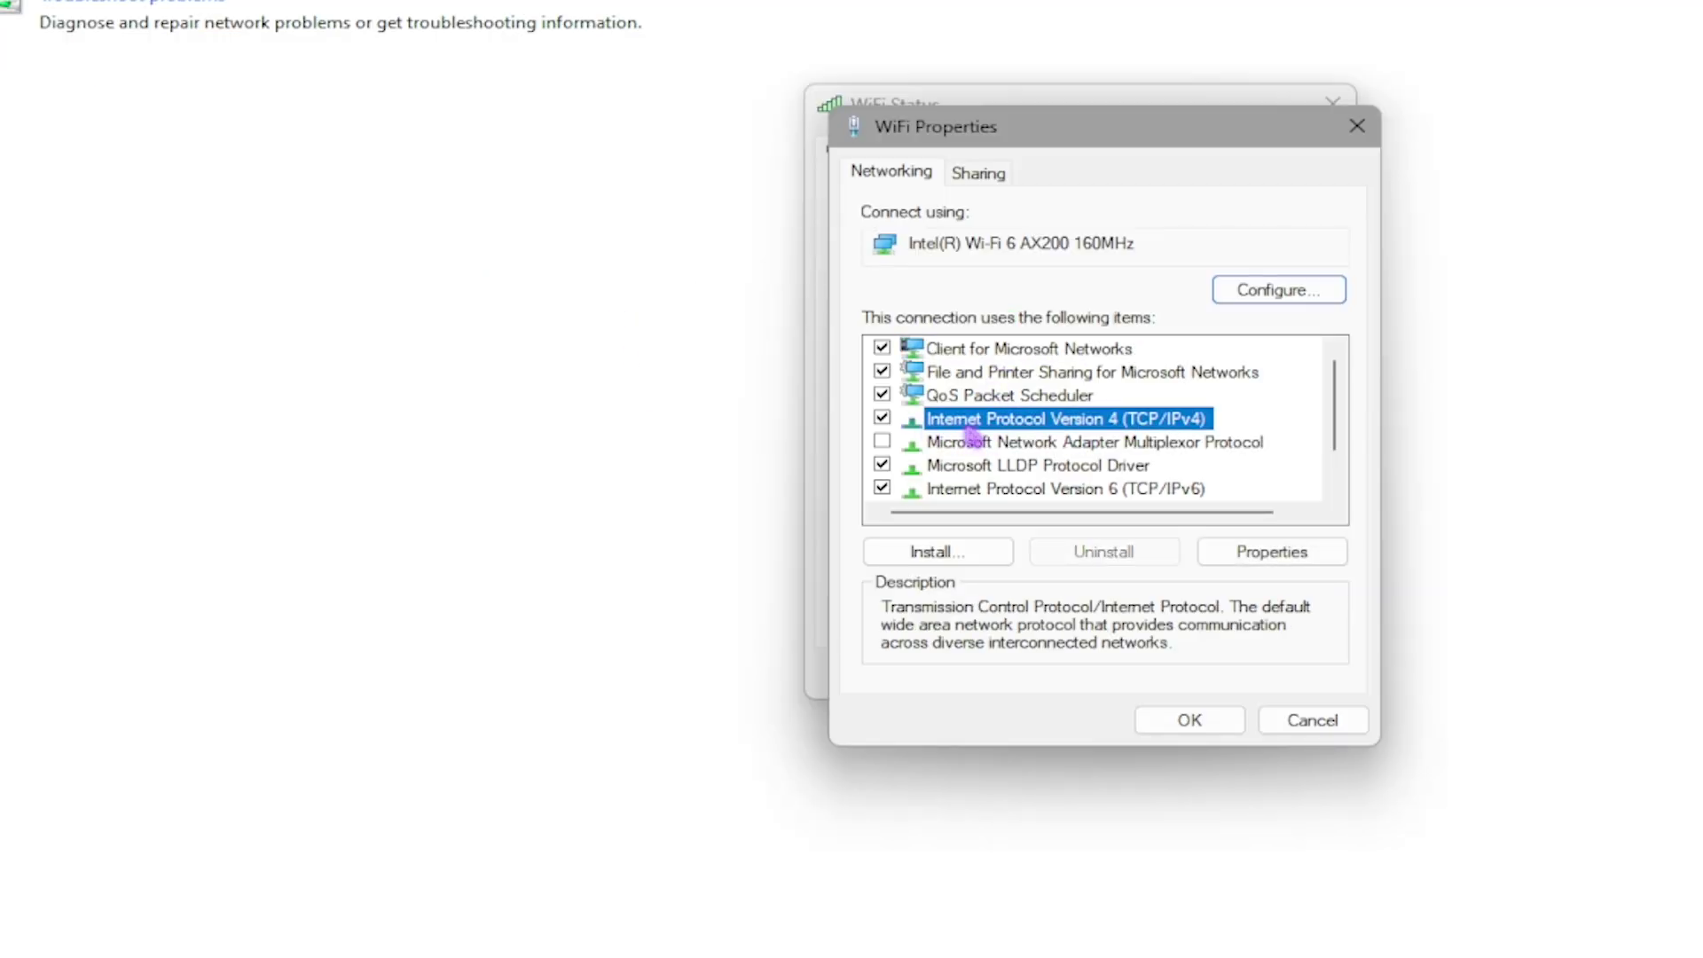
pyautogui.moveTo(1007, 232); pyautogui.dragTo(164, 55)
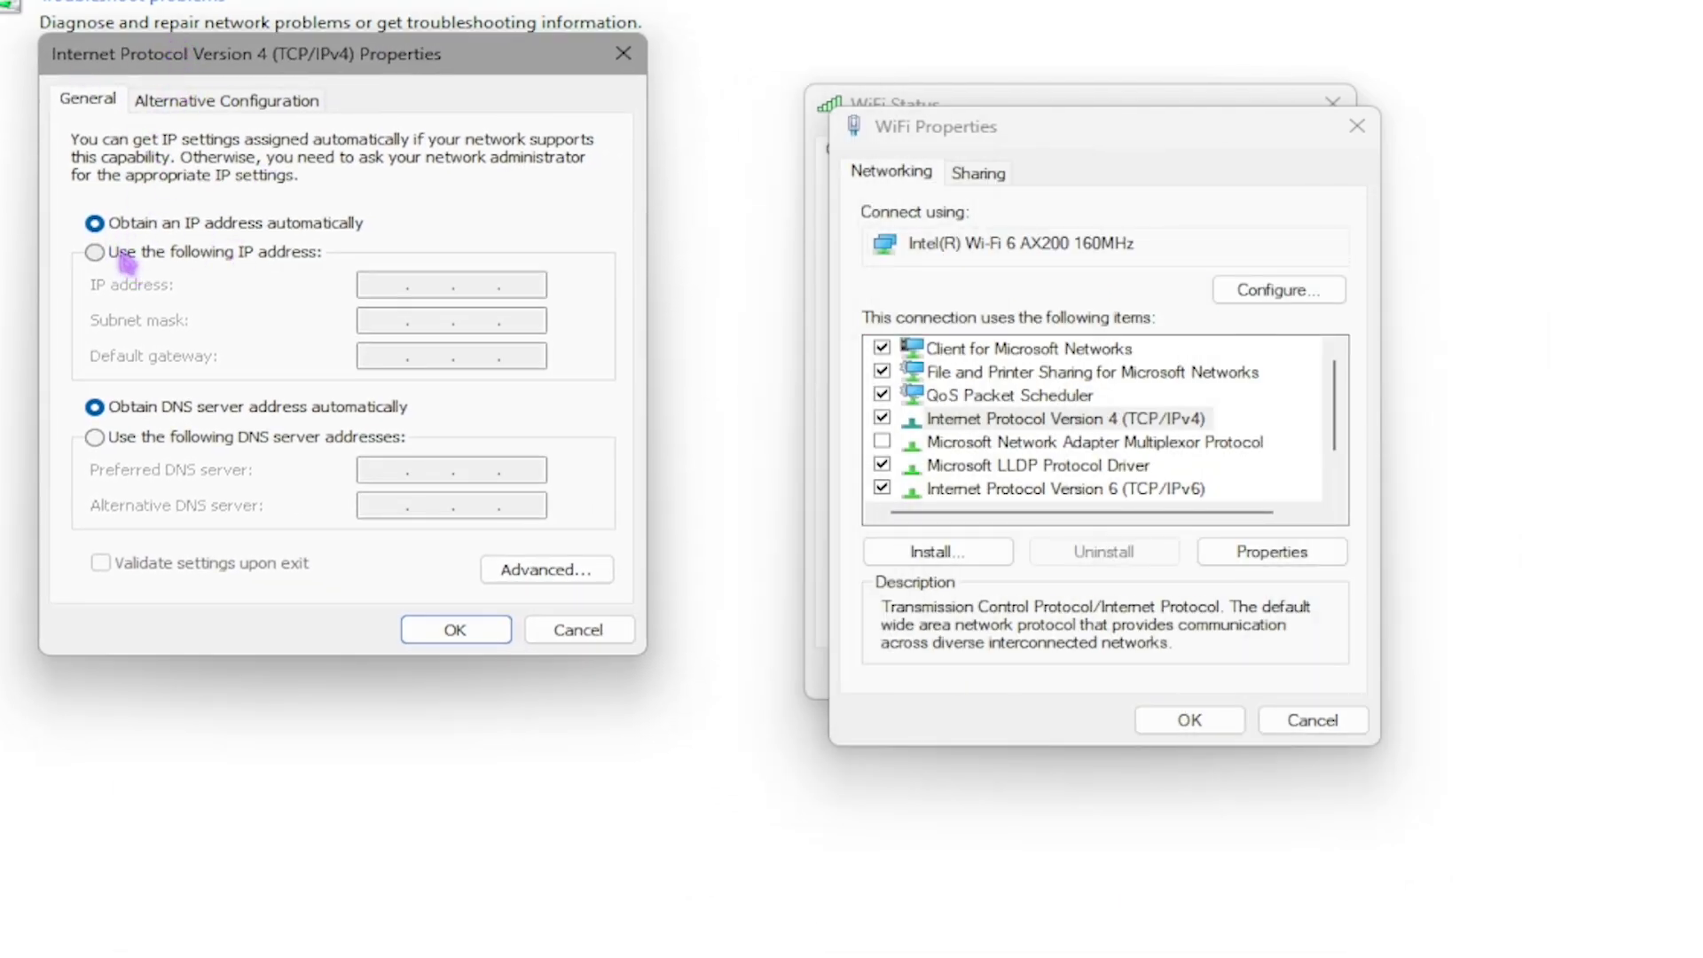
pyautogui.click(135, 438)
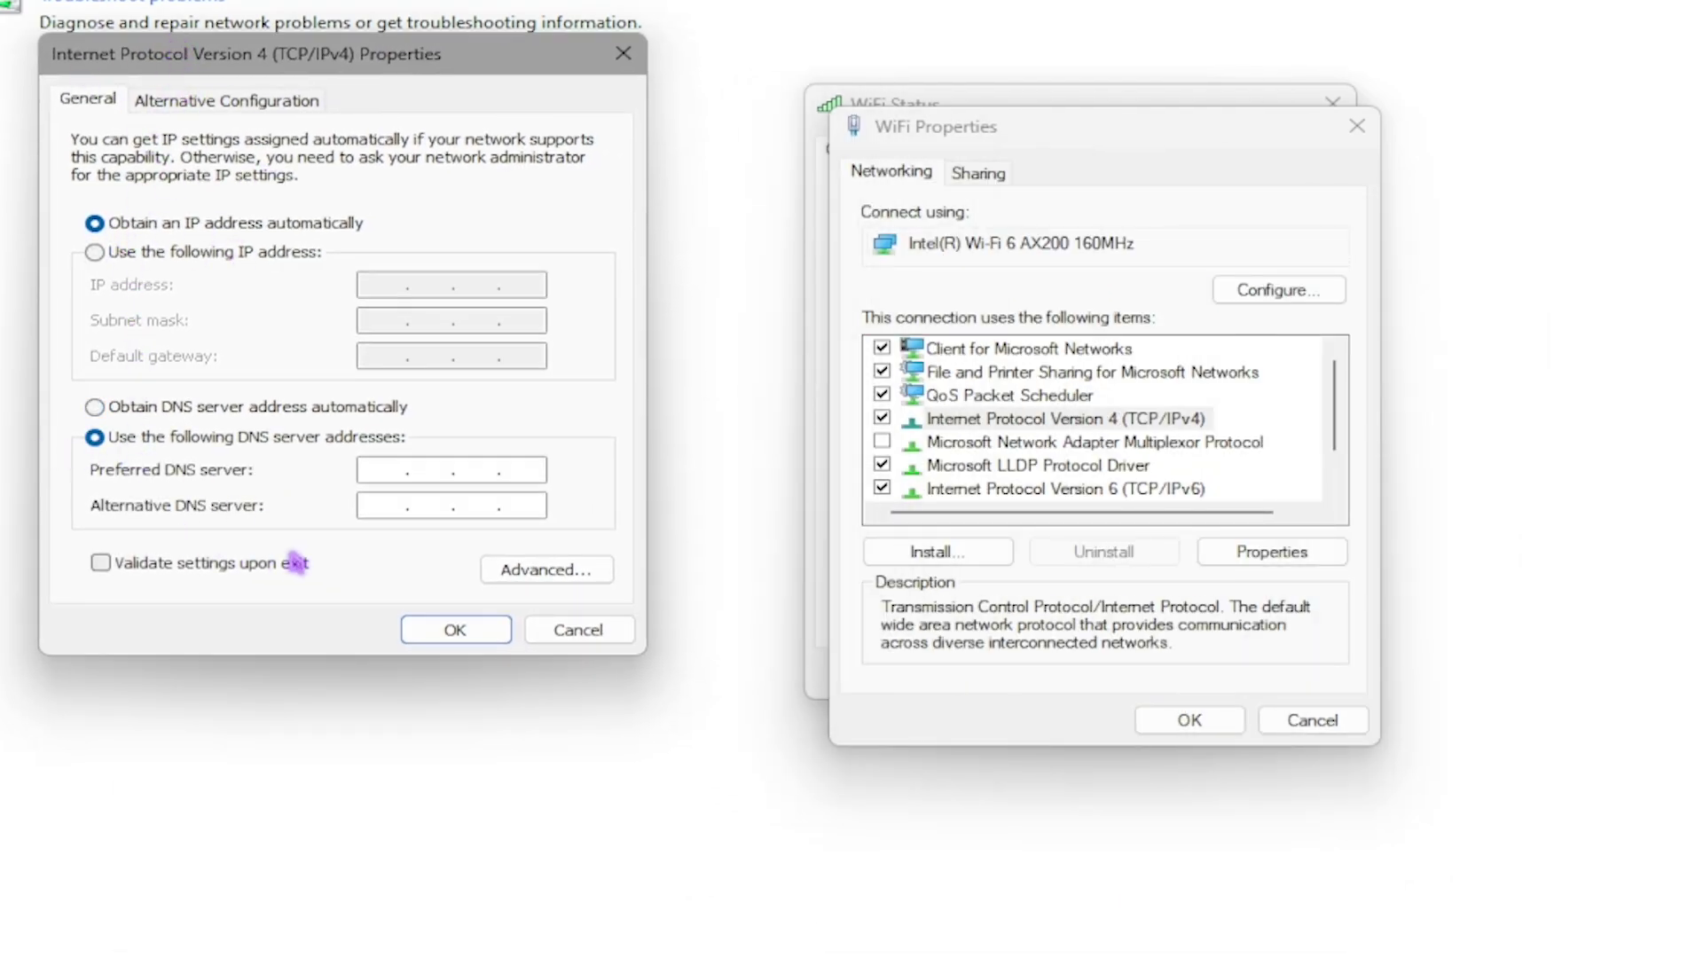
pyautogui.write('8.8.4.4')
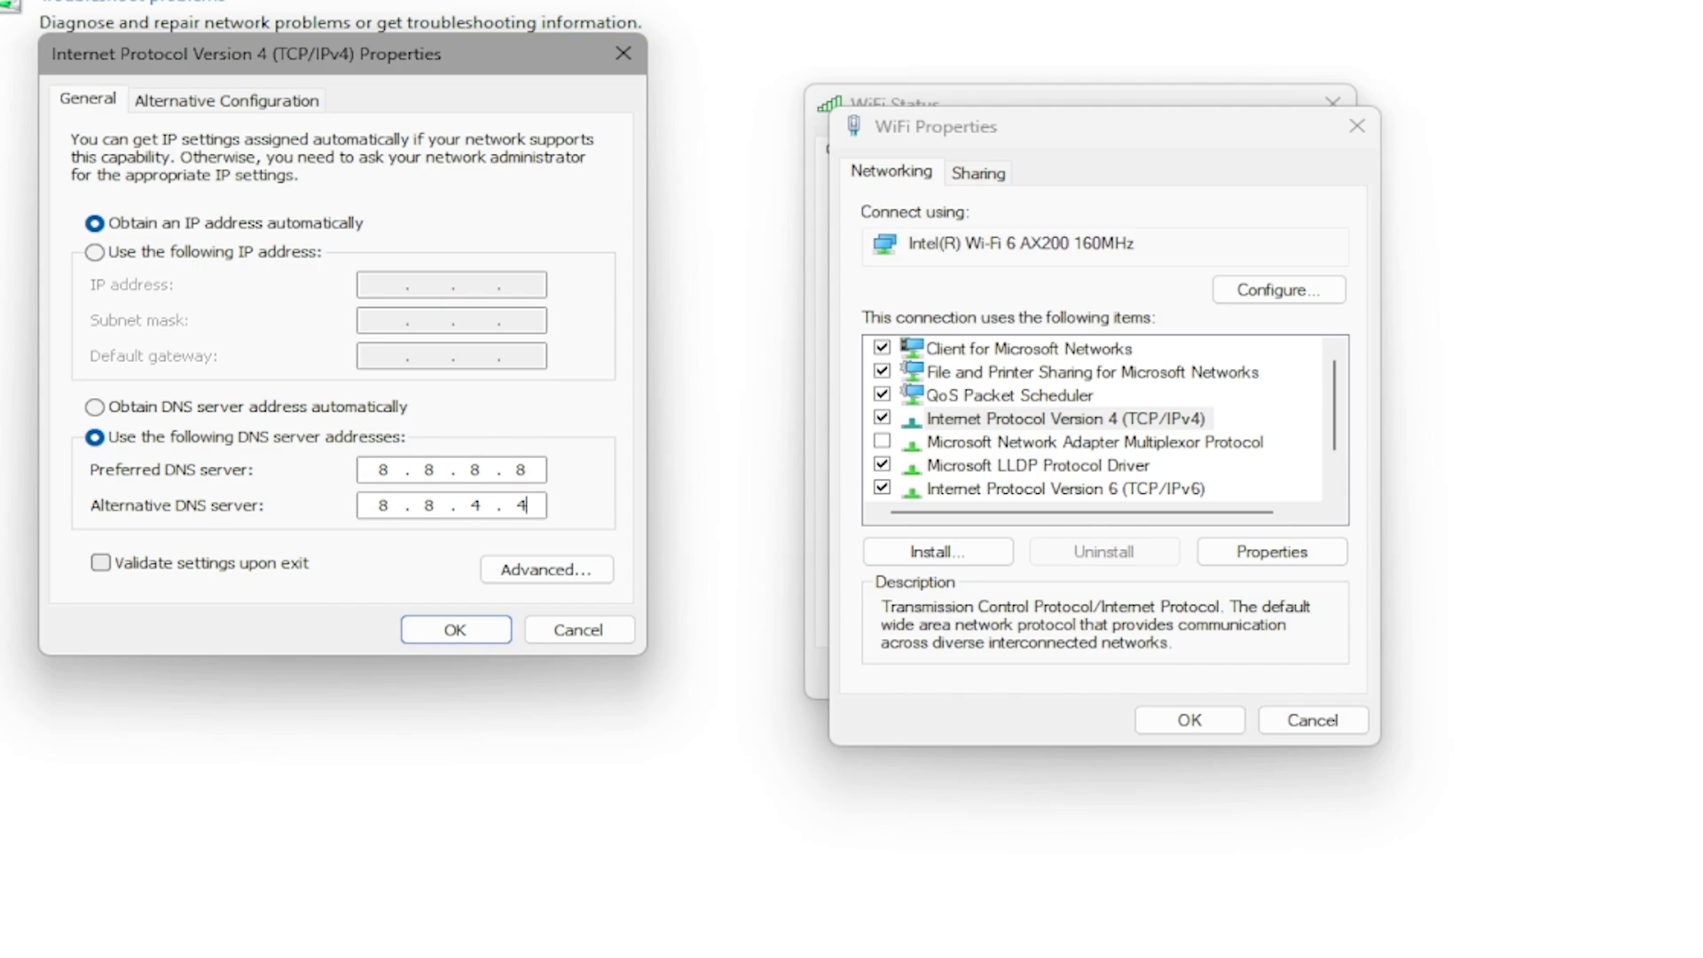
pyautogui.click(455, 630)
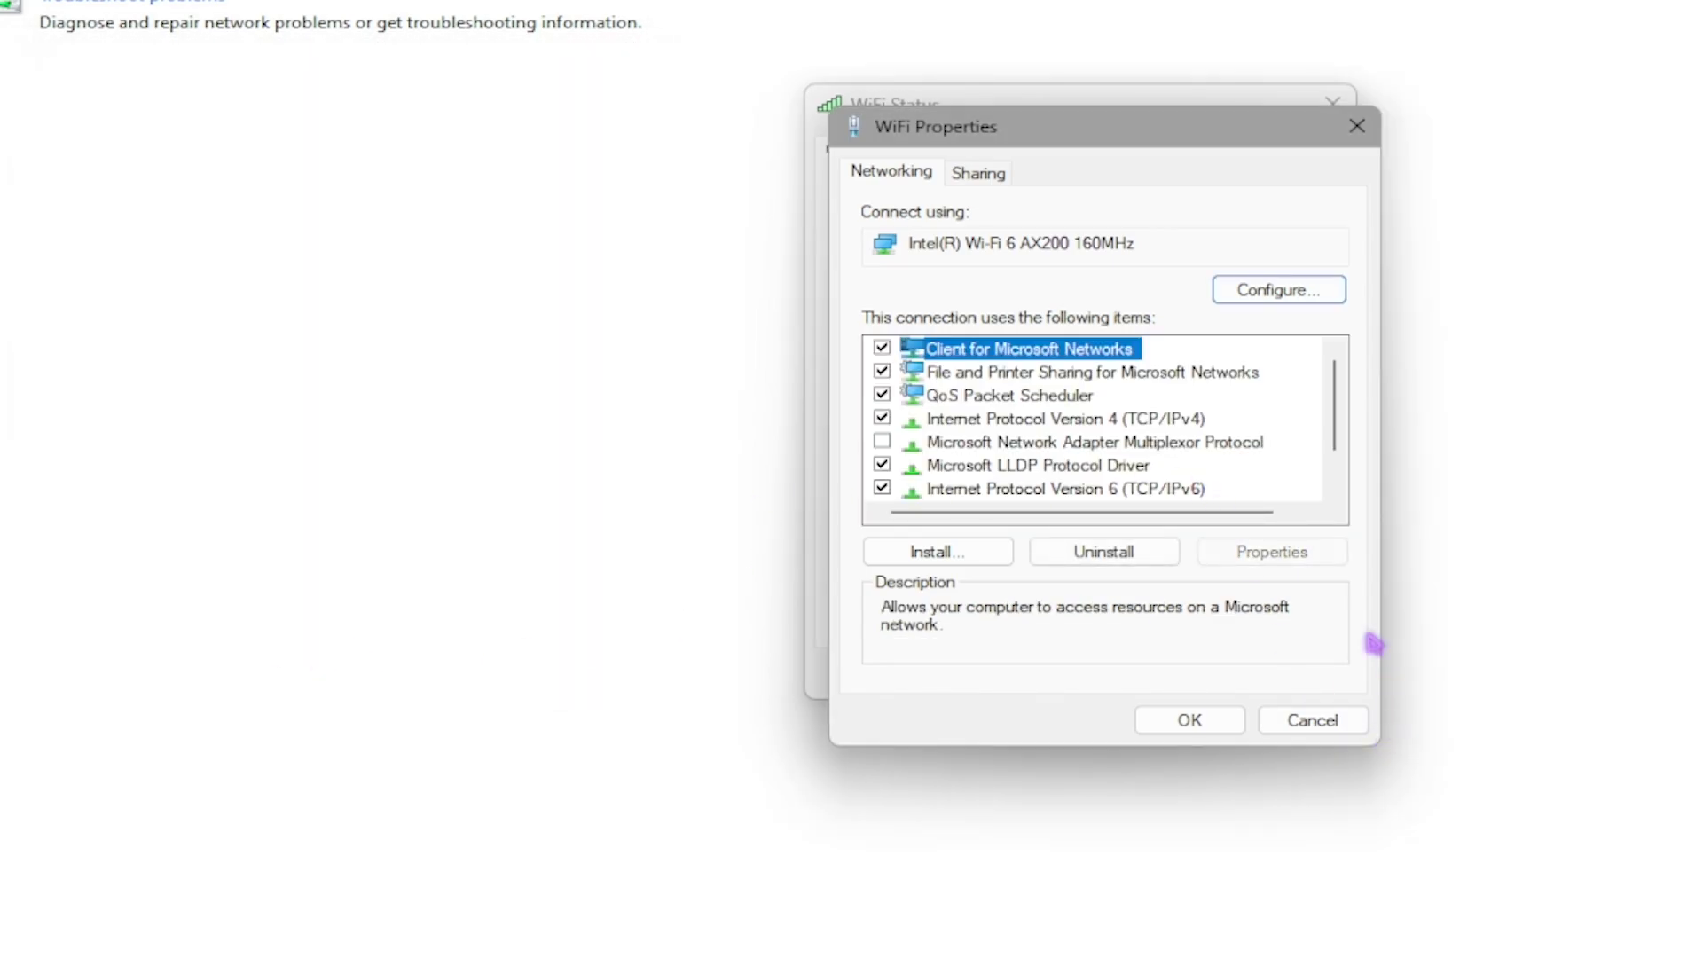
pyautogui.click(1209, 718)
pyautogui.click(1259, 681)
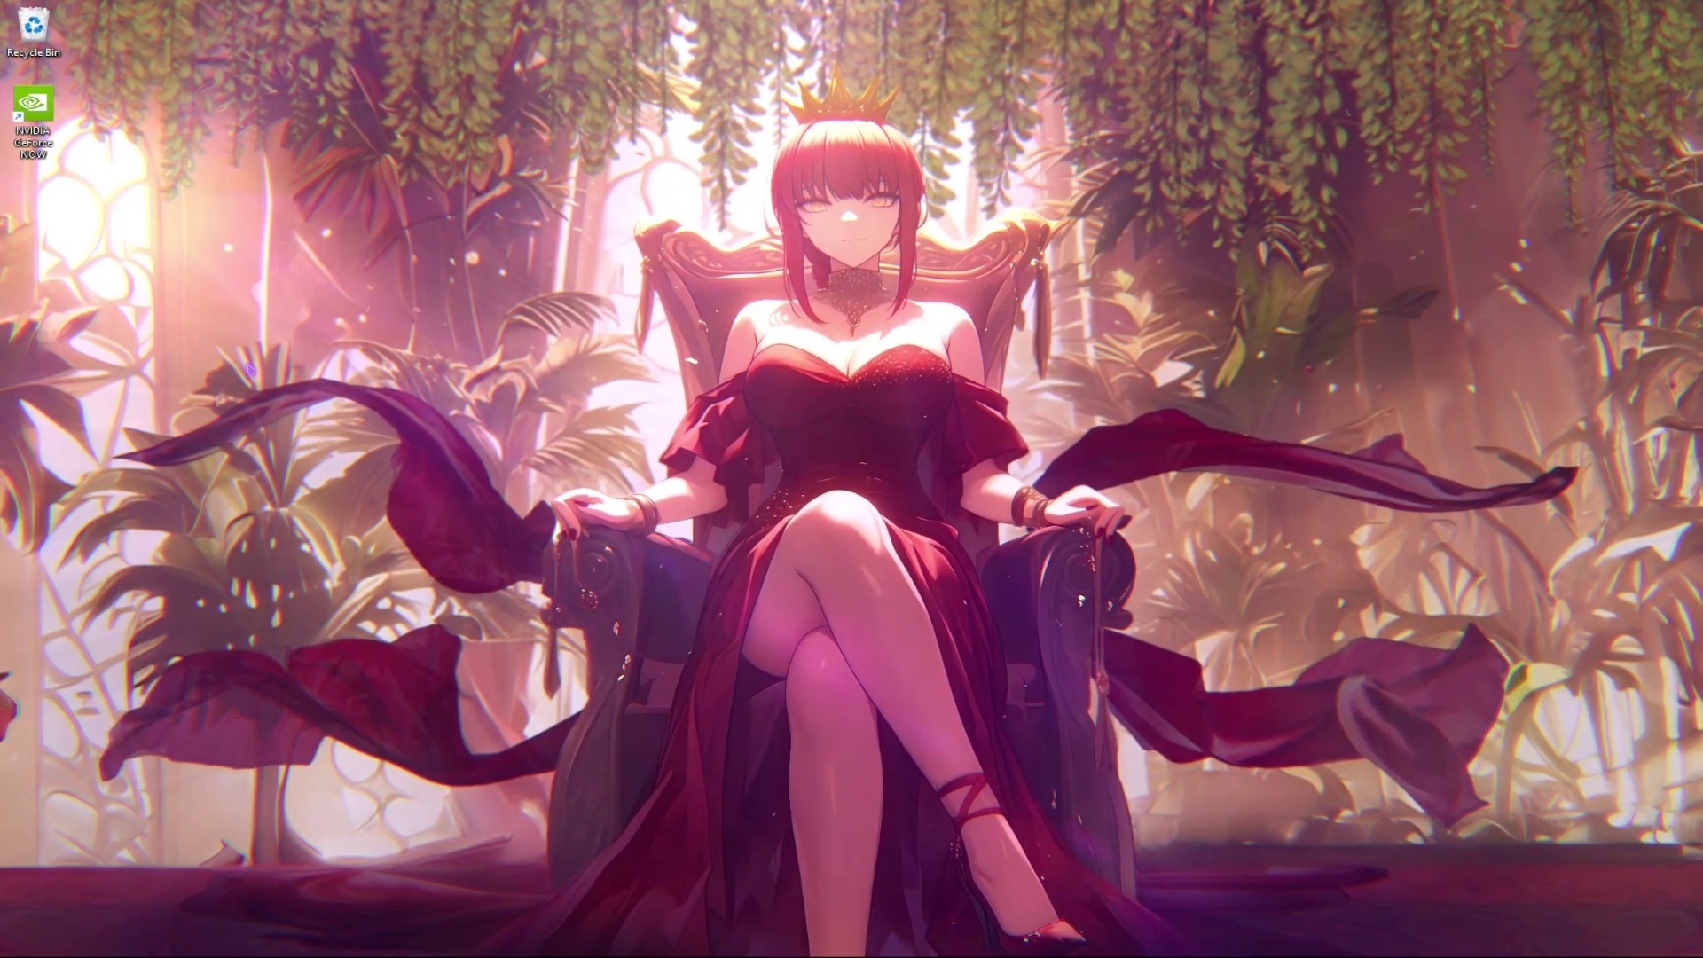
# Run 'ipconfig /flushdns' in an administrator Command Prompt, then close it
pyautogui.press('super')
pyautogui.write('com')
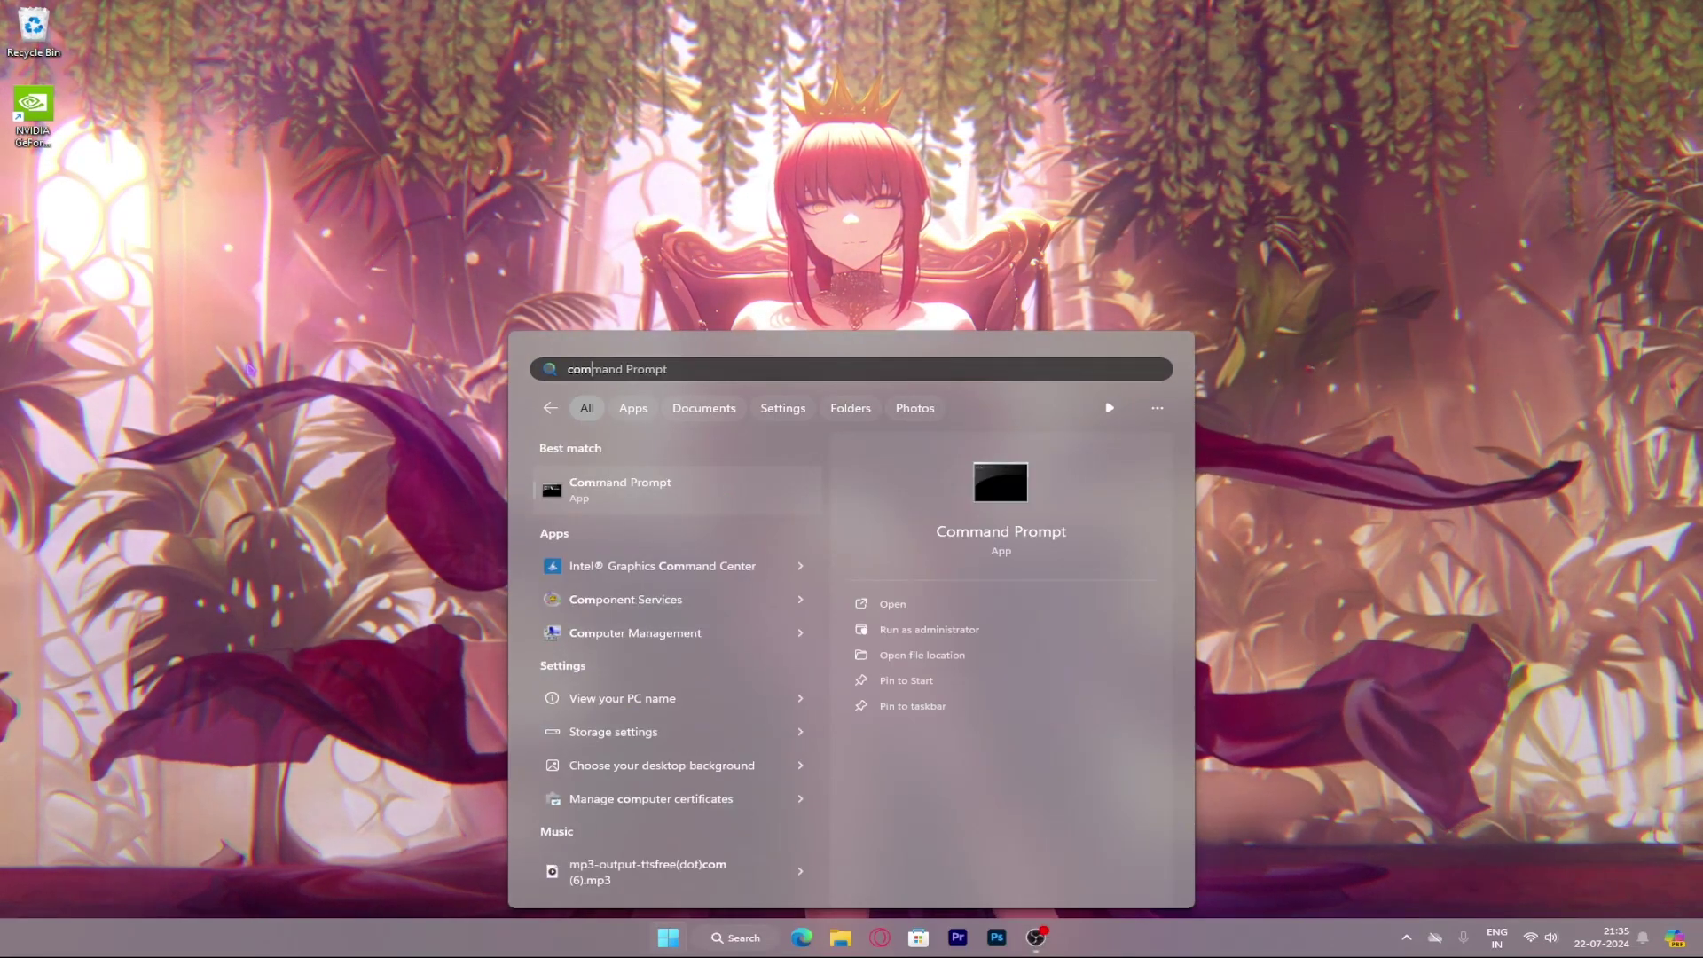
pyautogui.hotkey('ctrl', 'shift', 'Return')
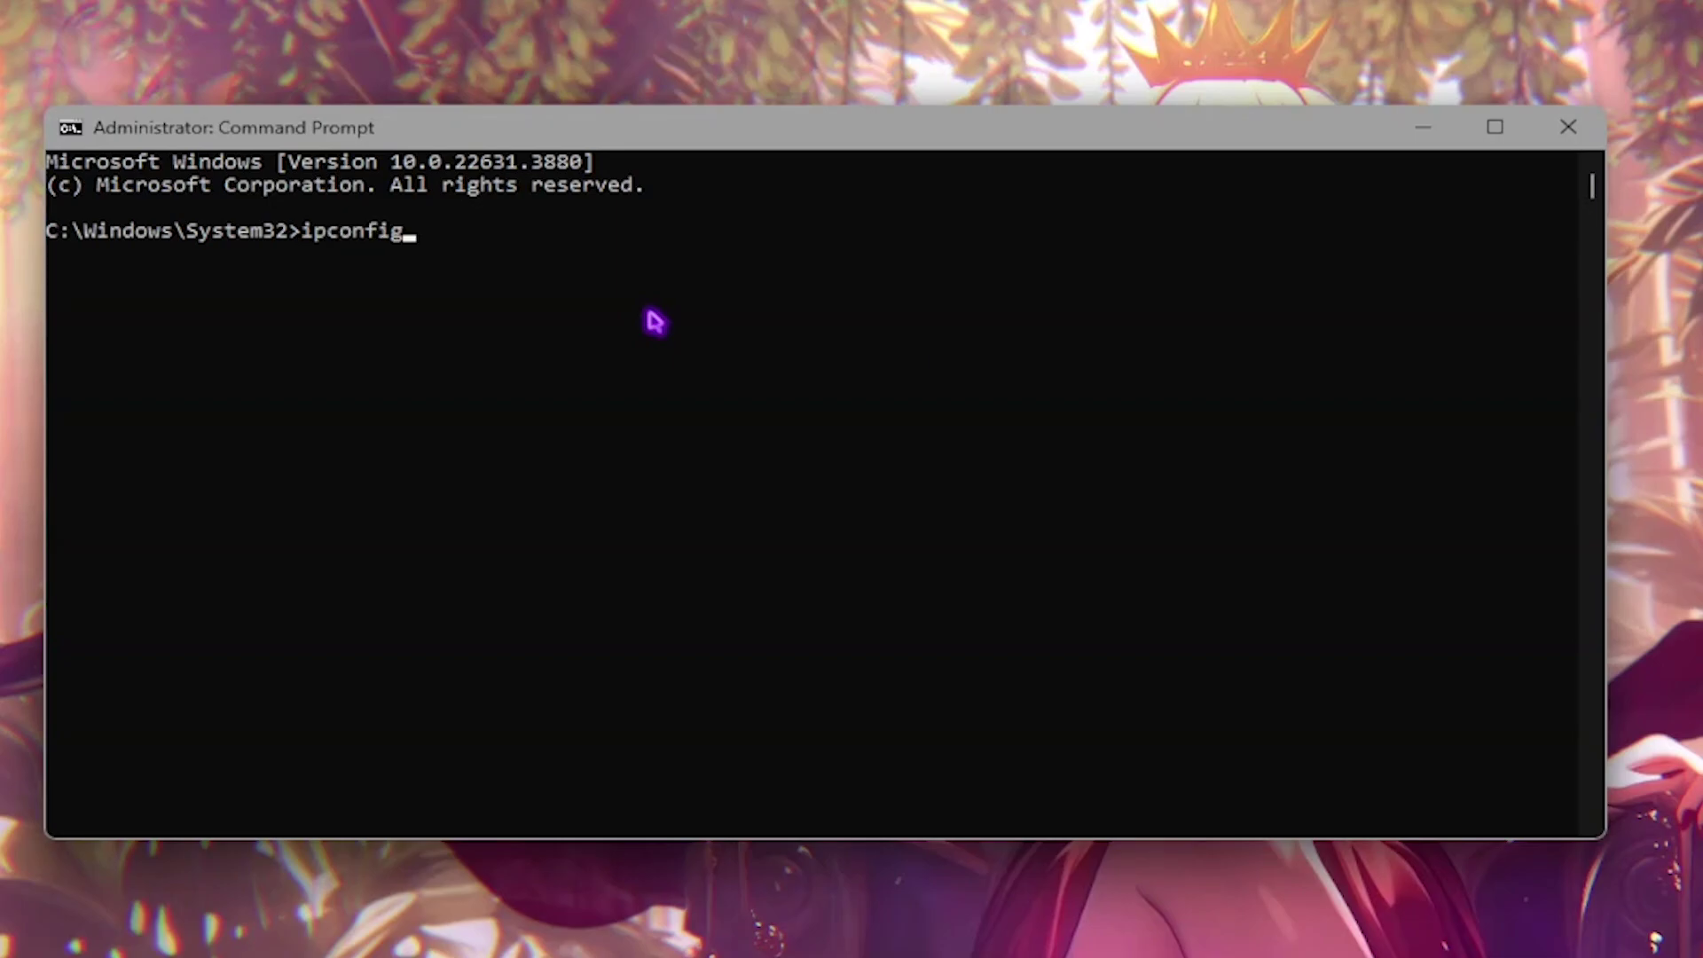
pyautogui.write('/flu')
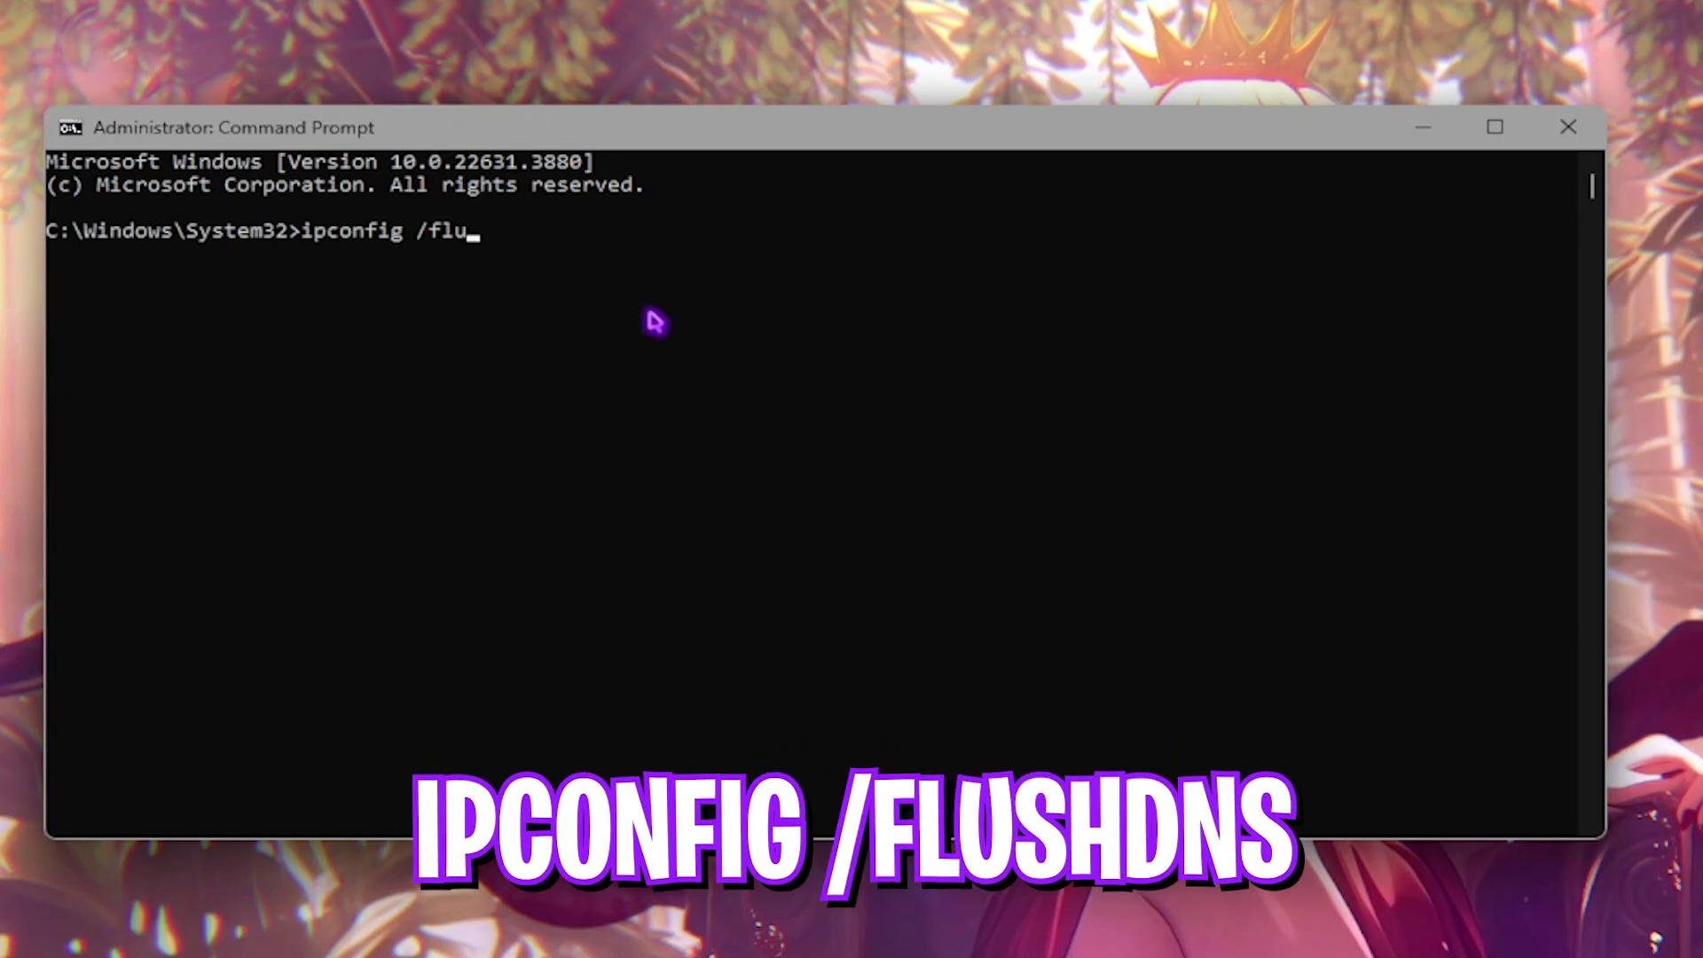
pyautogui.write('shdns')
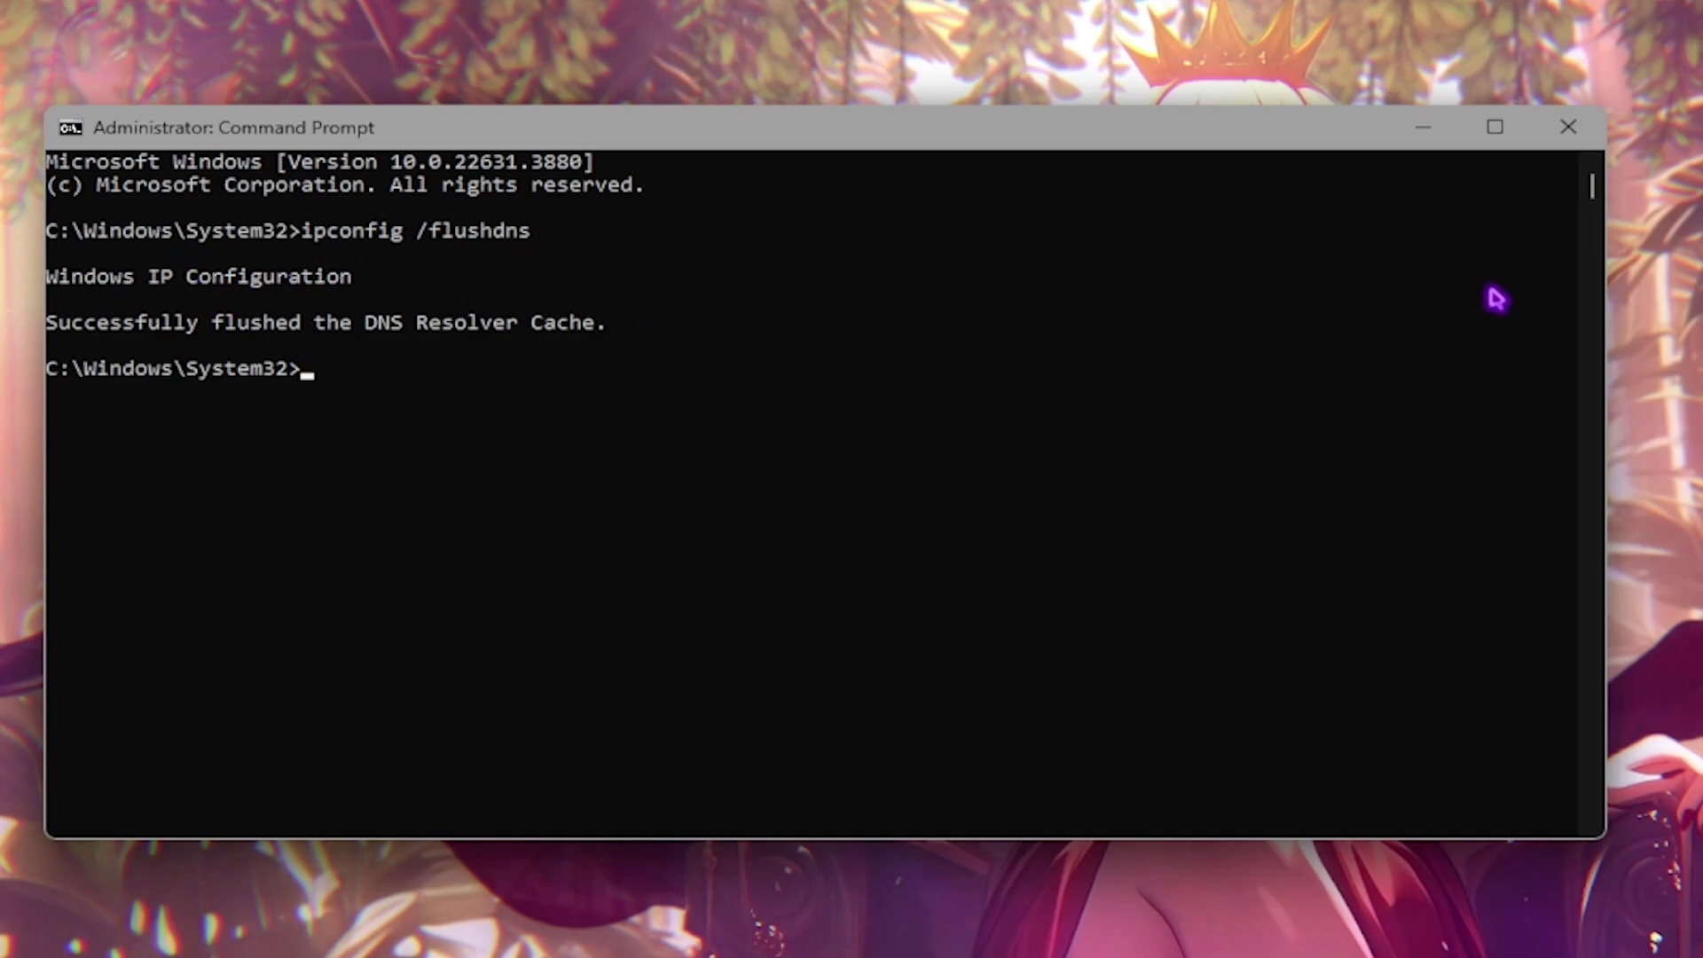
pyautogui.click(1565, 130)
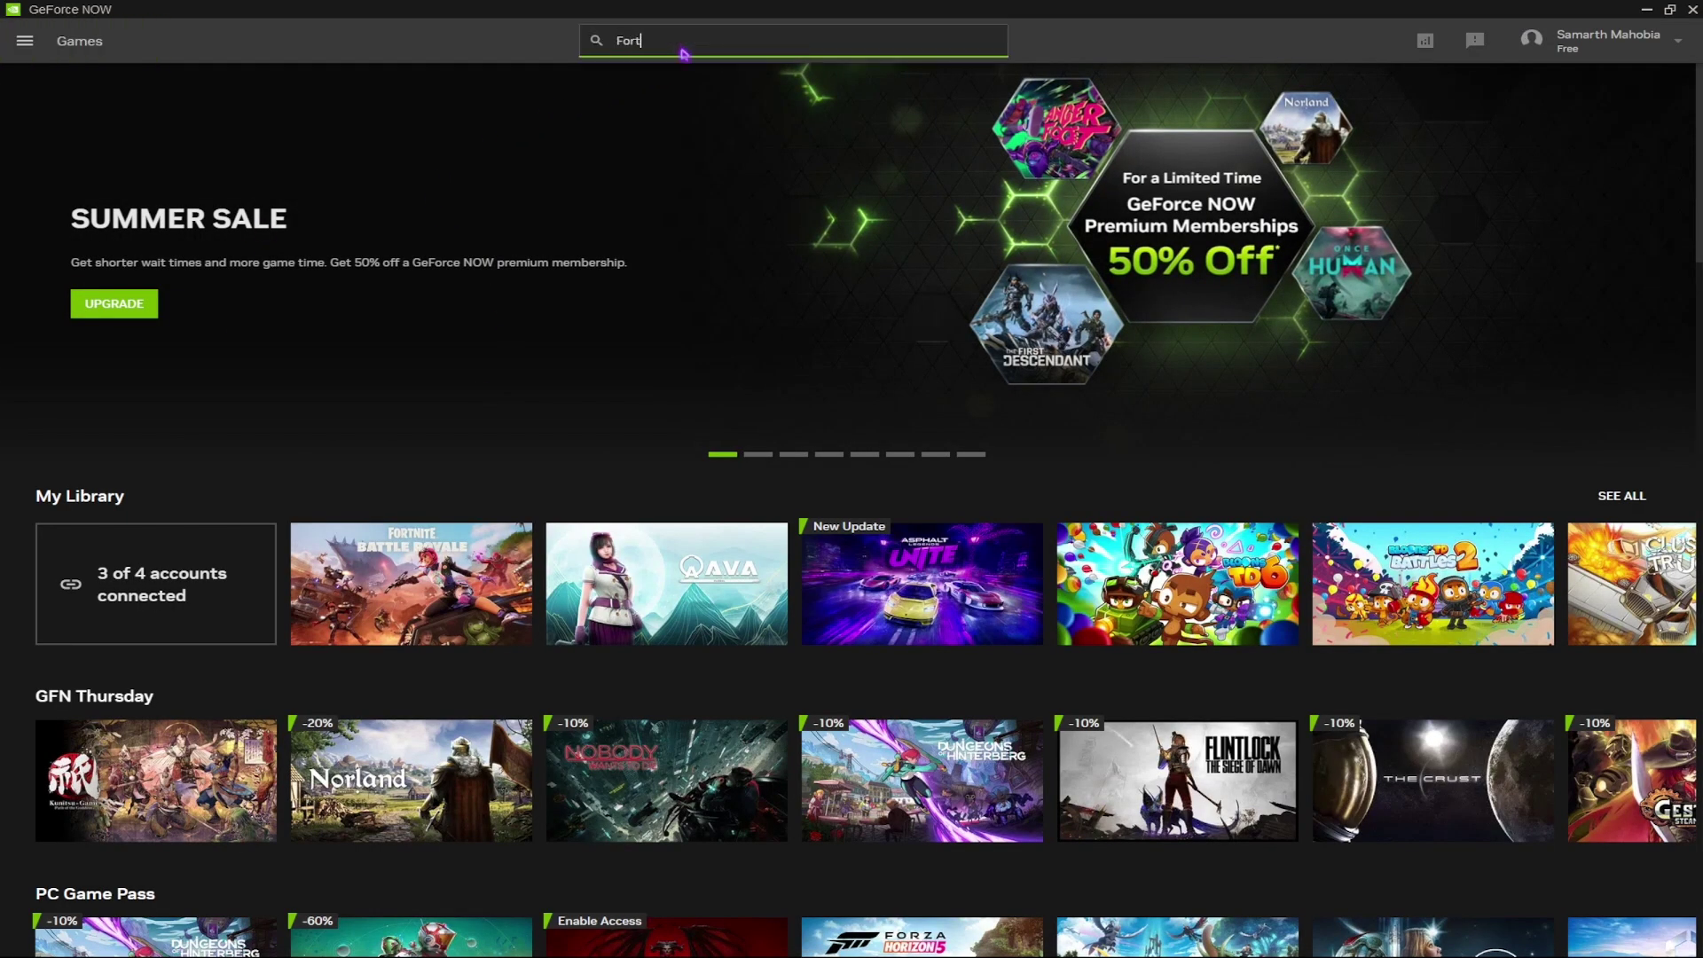
# Launch Fortnite, open its settings, and lower View Distance from Far to Medium
pyautogui.press('Return')
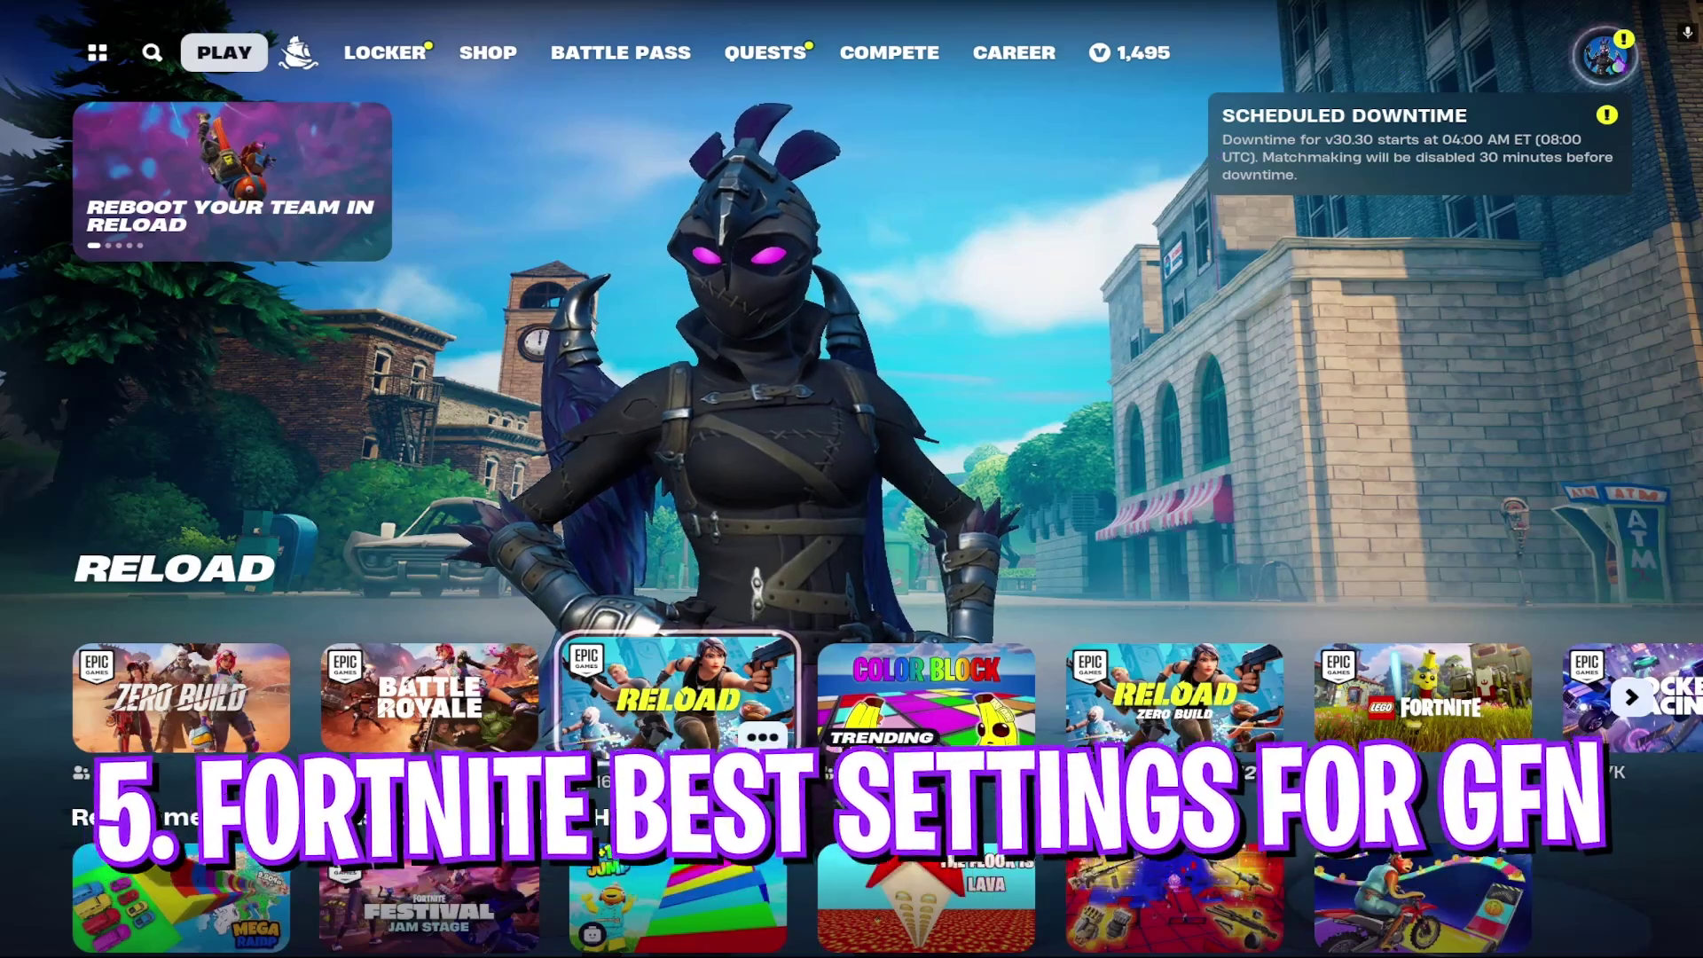
pyautogui.click(1605, 55)
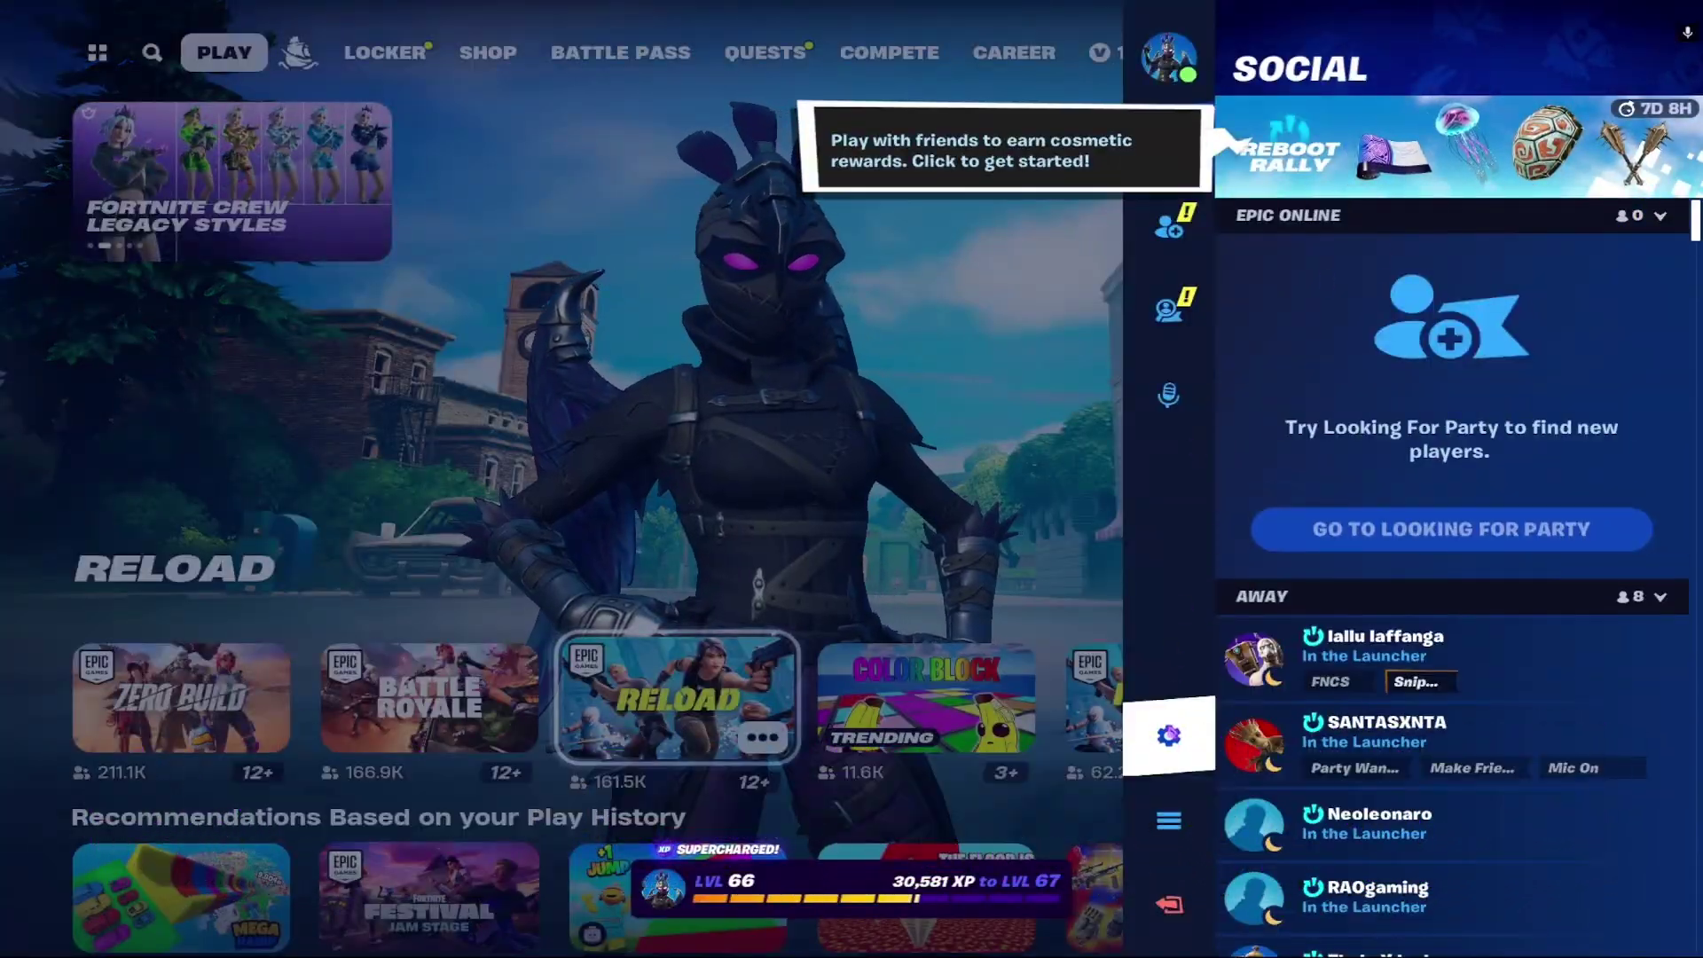
pyautogui.click(1169, 735)
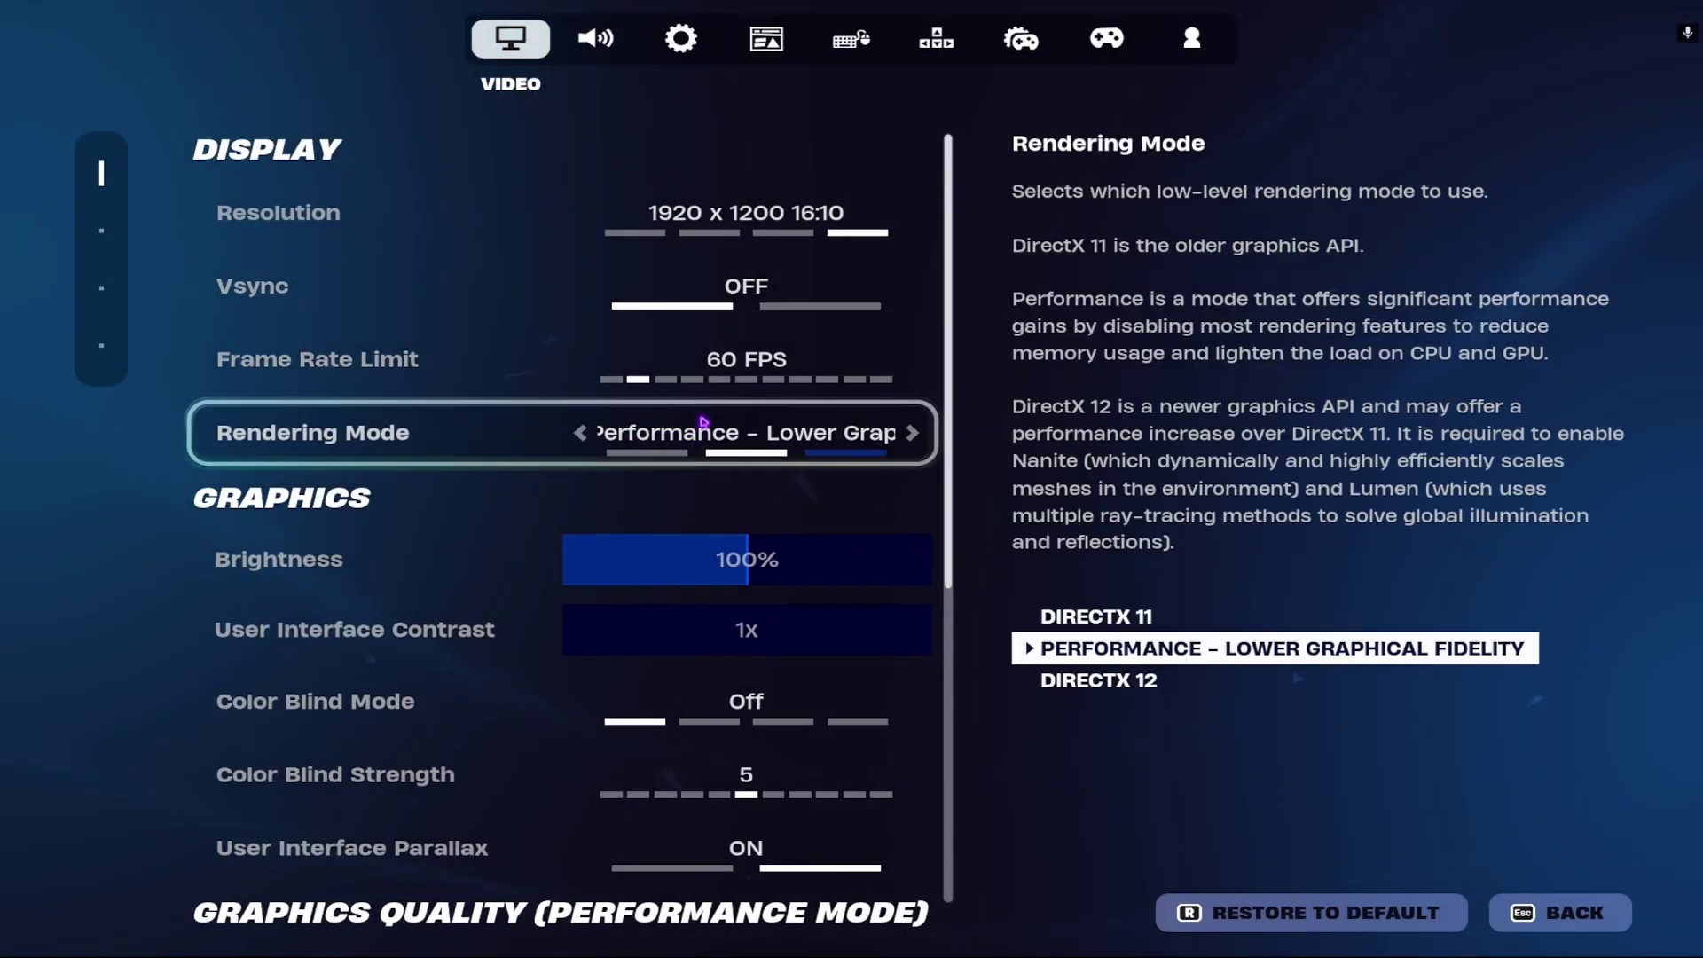
pyautogui.scroll(-1, 703, 421)
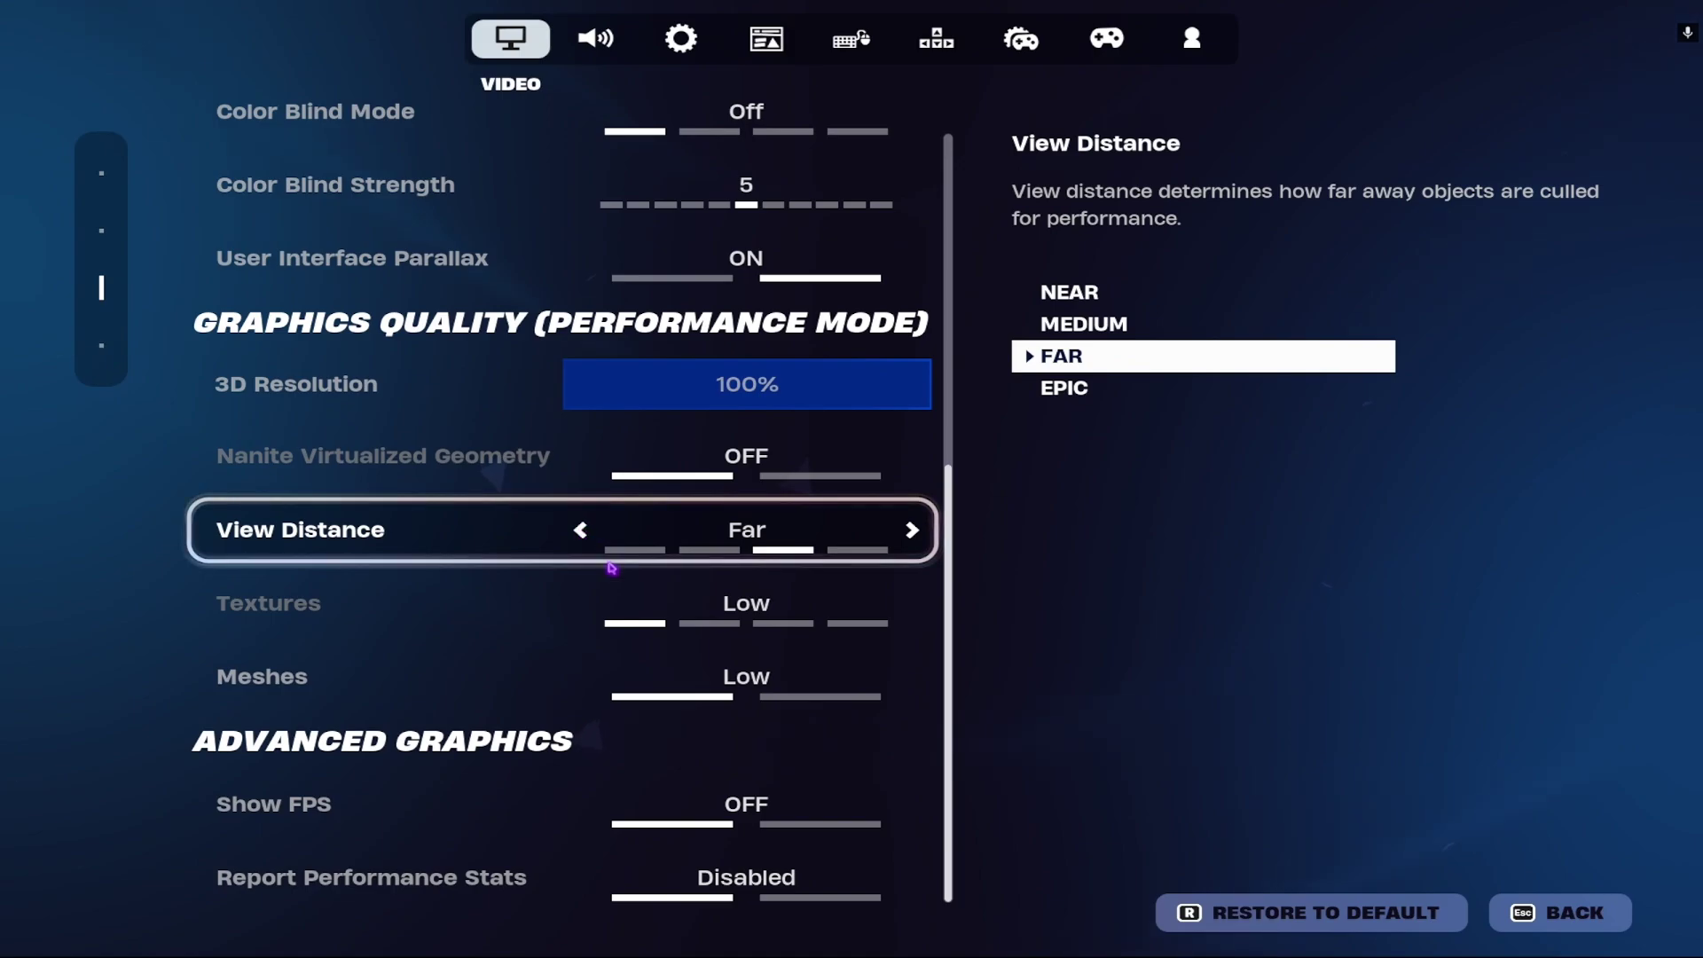
pyautogui.click(581, 530)
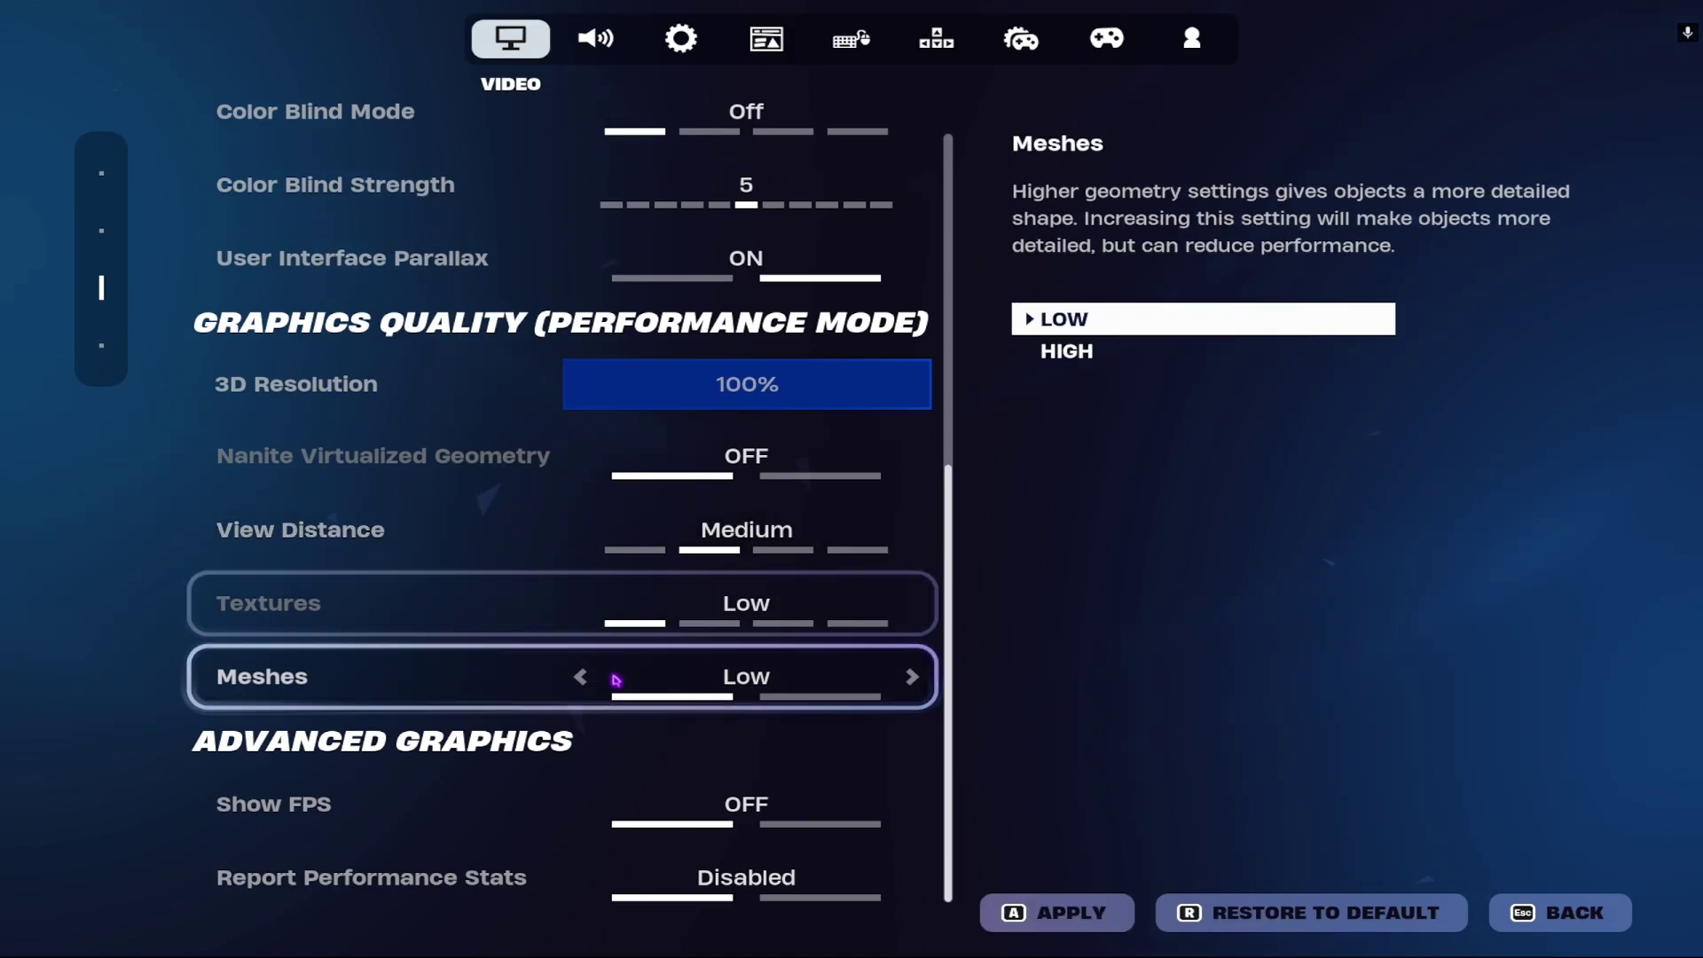
# In the Audio settings, lower Sound Quality from High to Low
pyautogui.scroll(1, 648, 621)
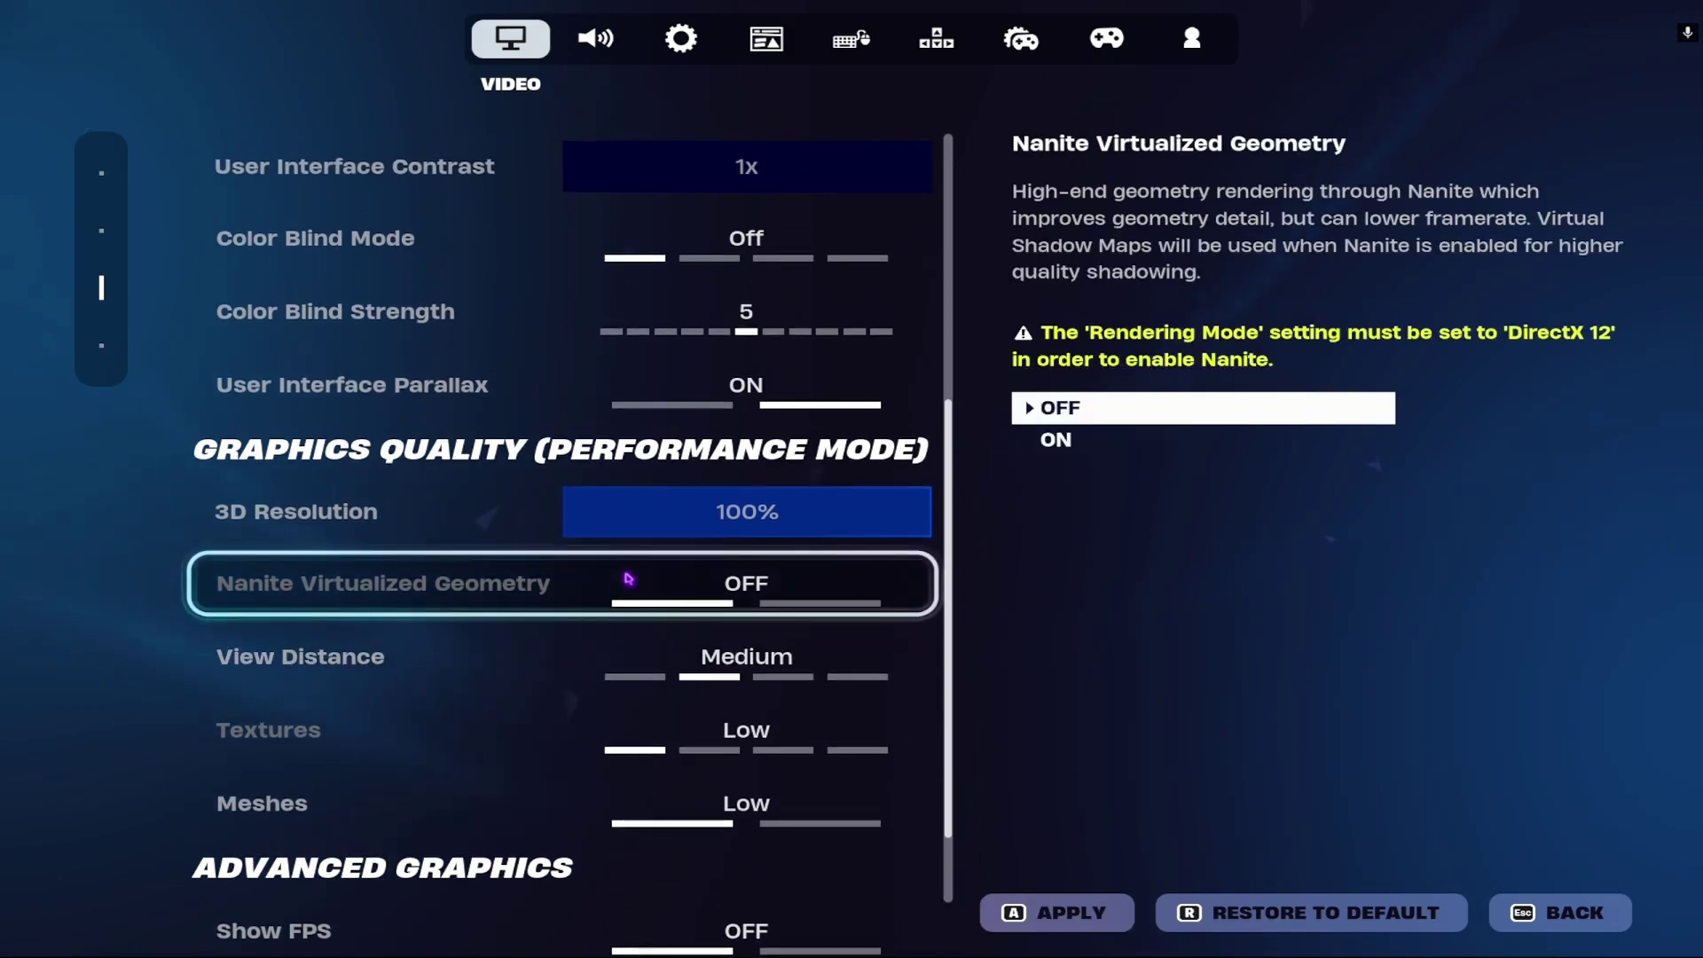
pyautogui.scroll(2, 629, 579)
pyautogui.click(616, 56)
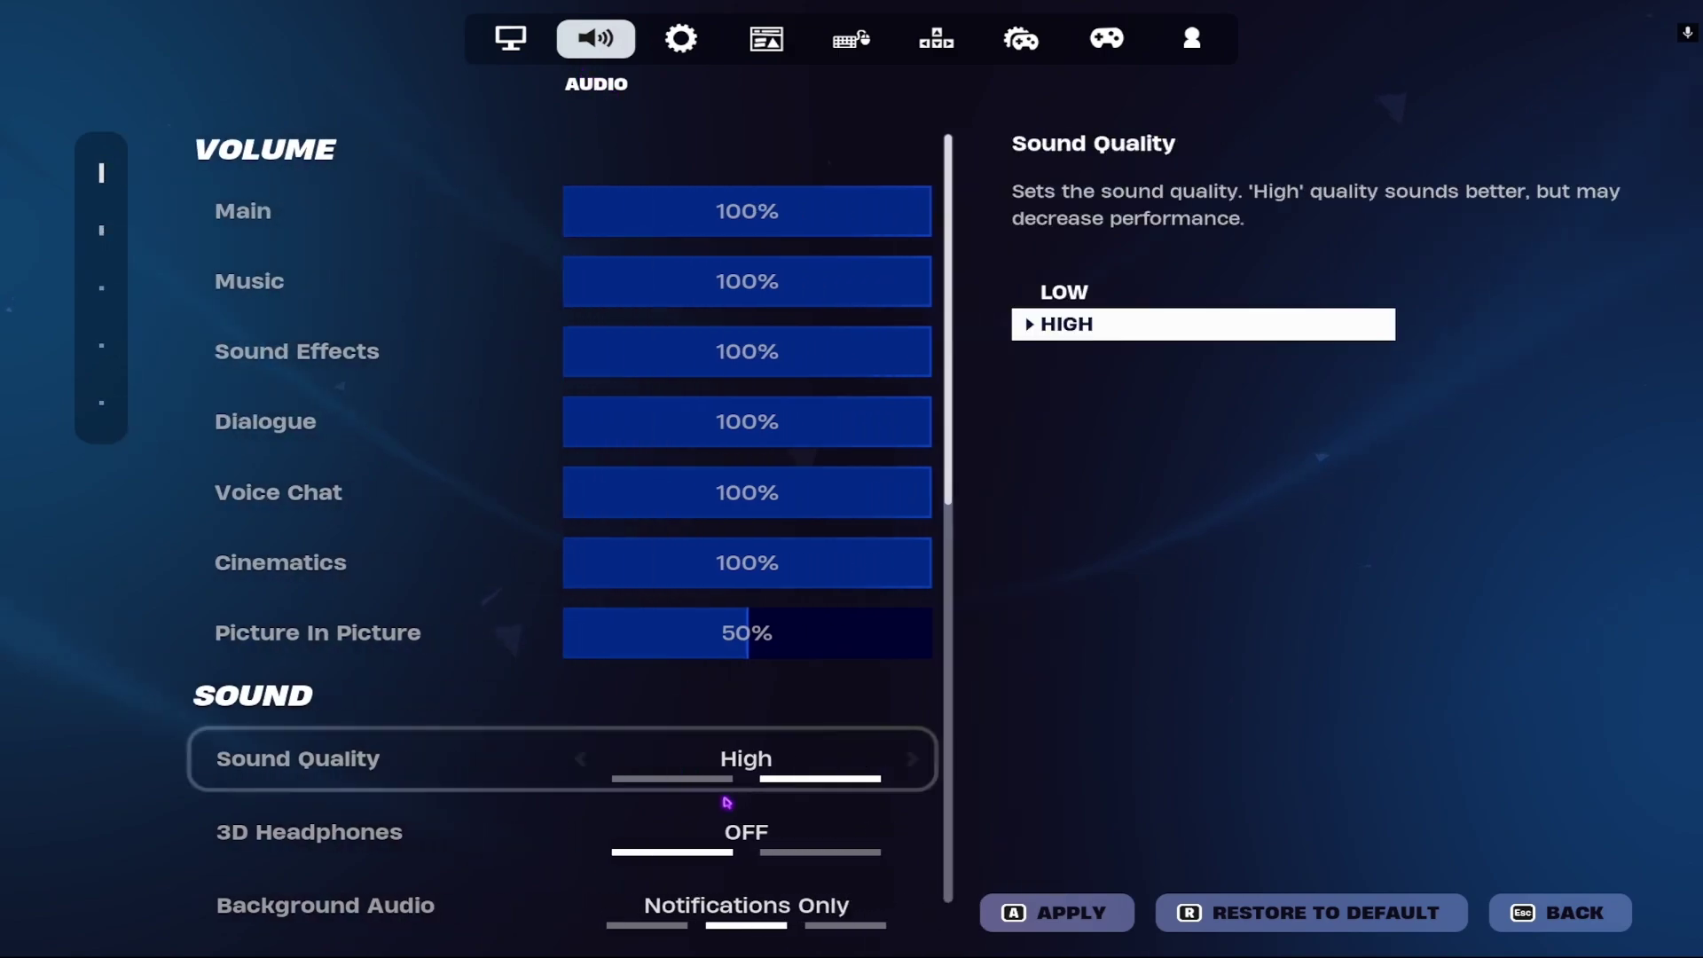
pyautogui.click(582, 759)
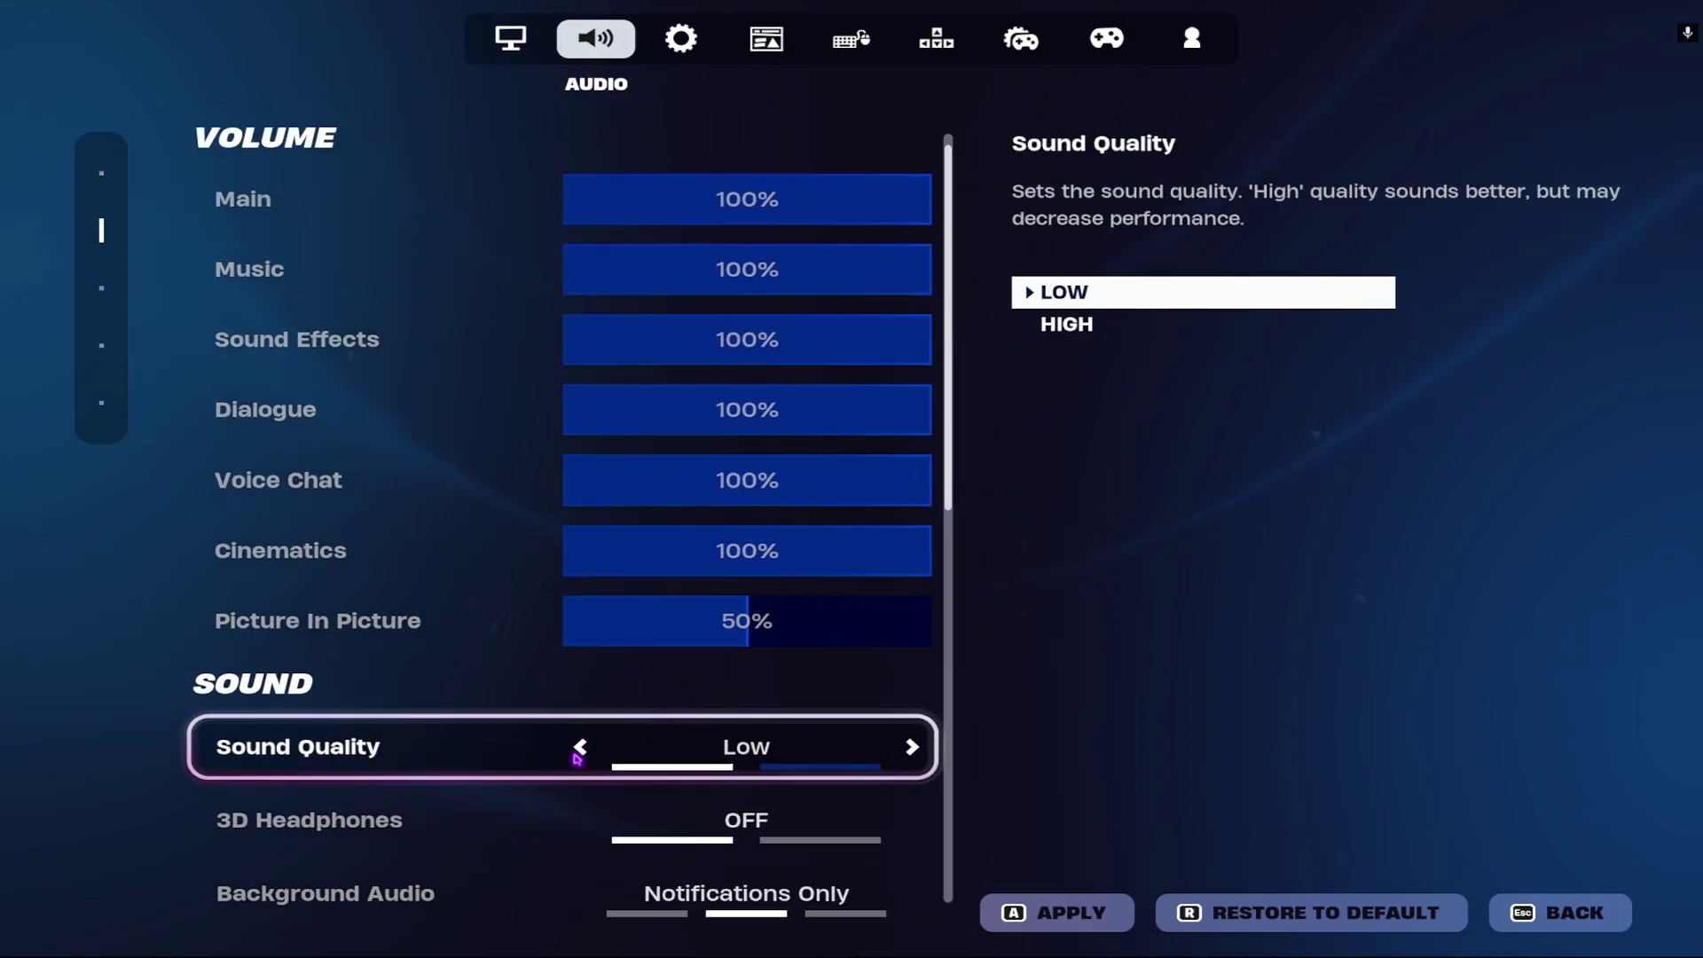
pyautogui.scroll(-2, 578, 754)
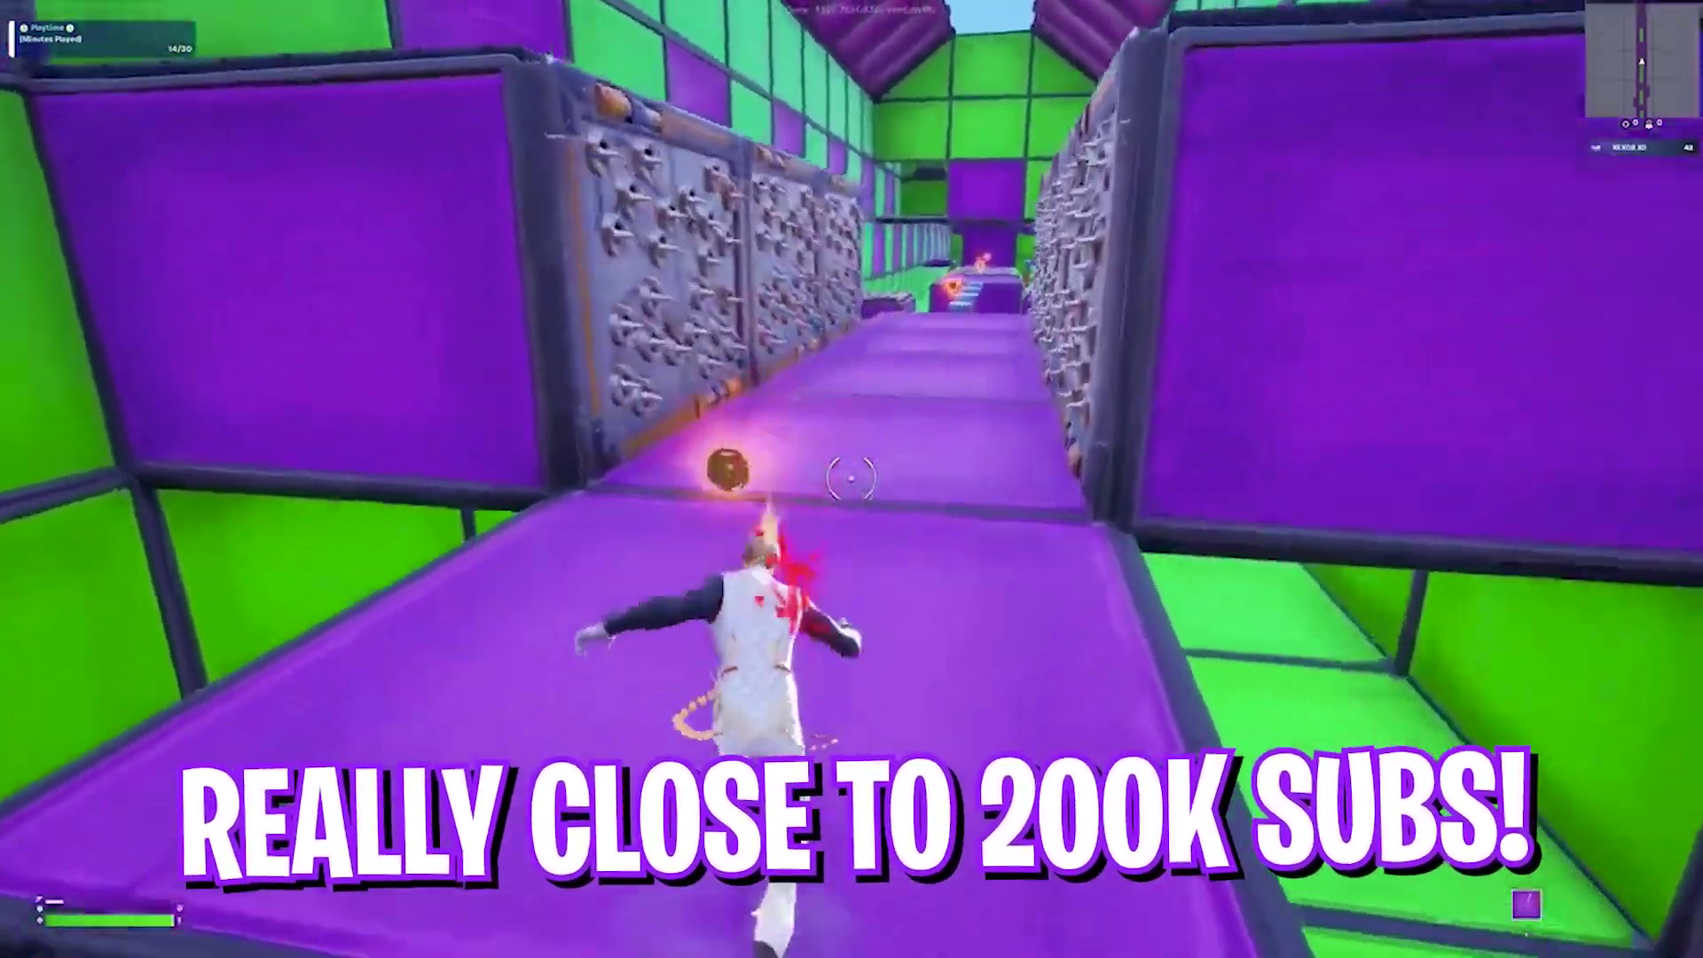
# Climb onto the ledge and run across the purple platform to finish the first level
pyautogui.press('space')
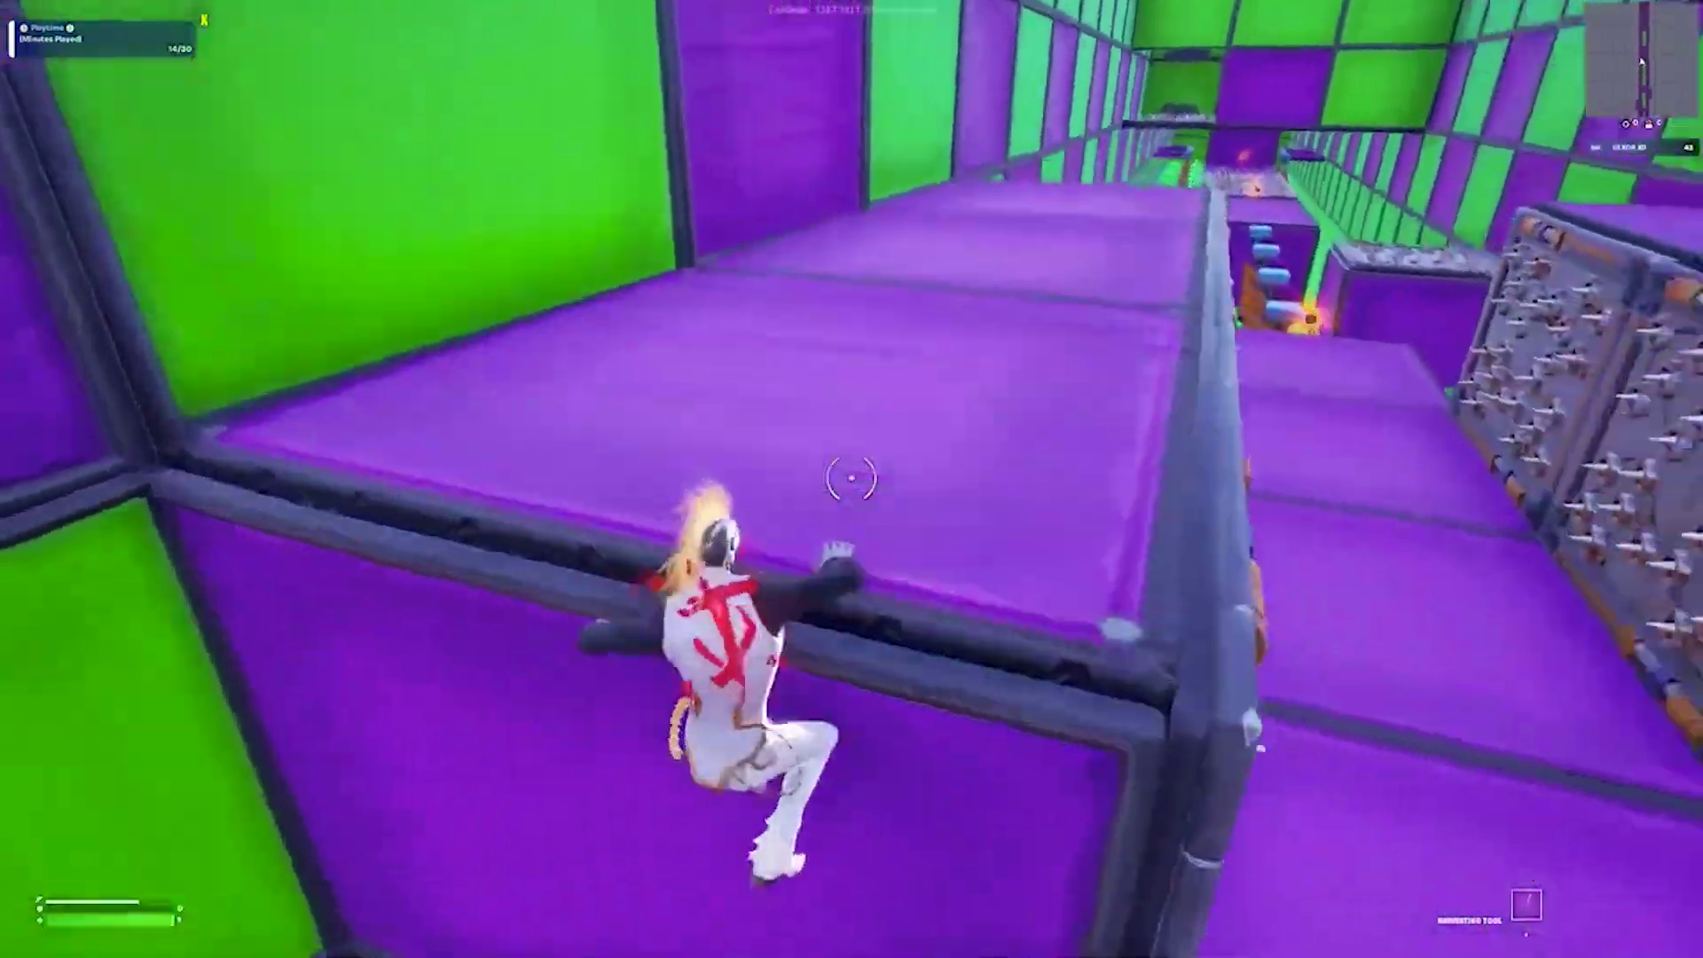
pyautogui.press('w')
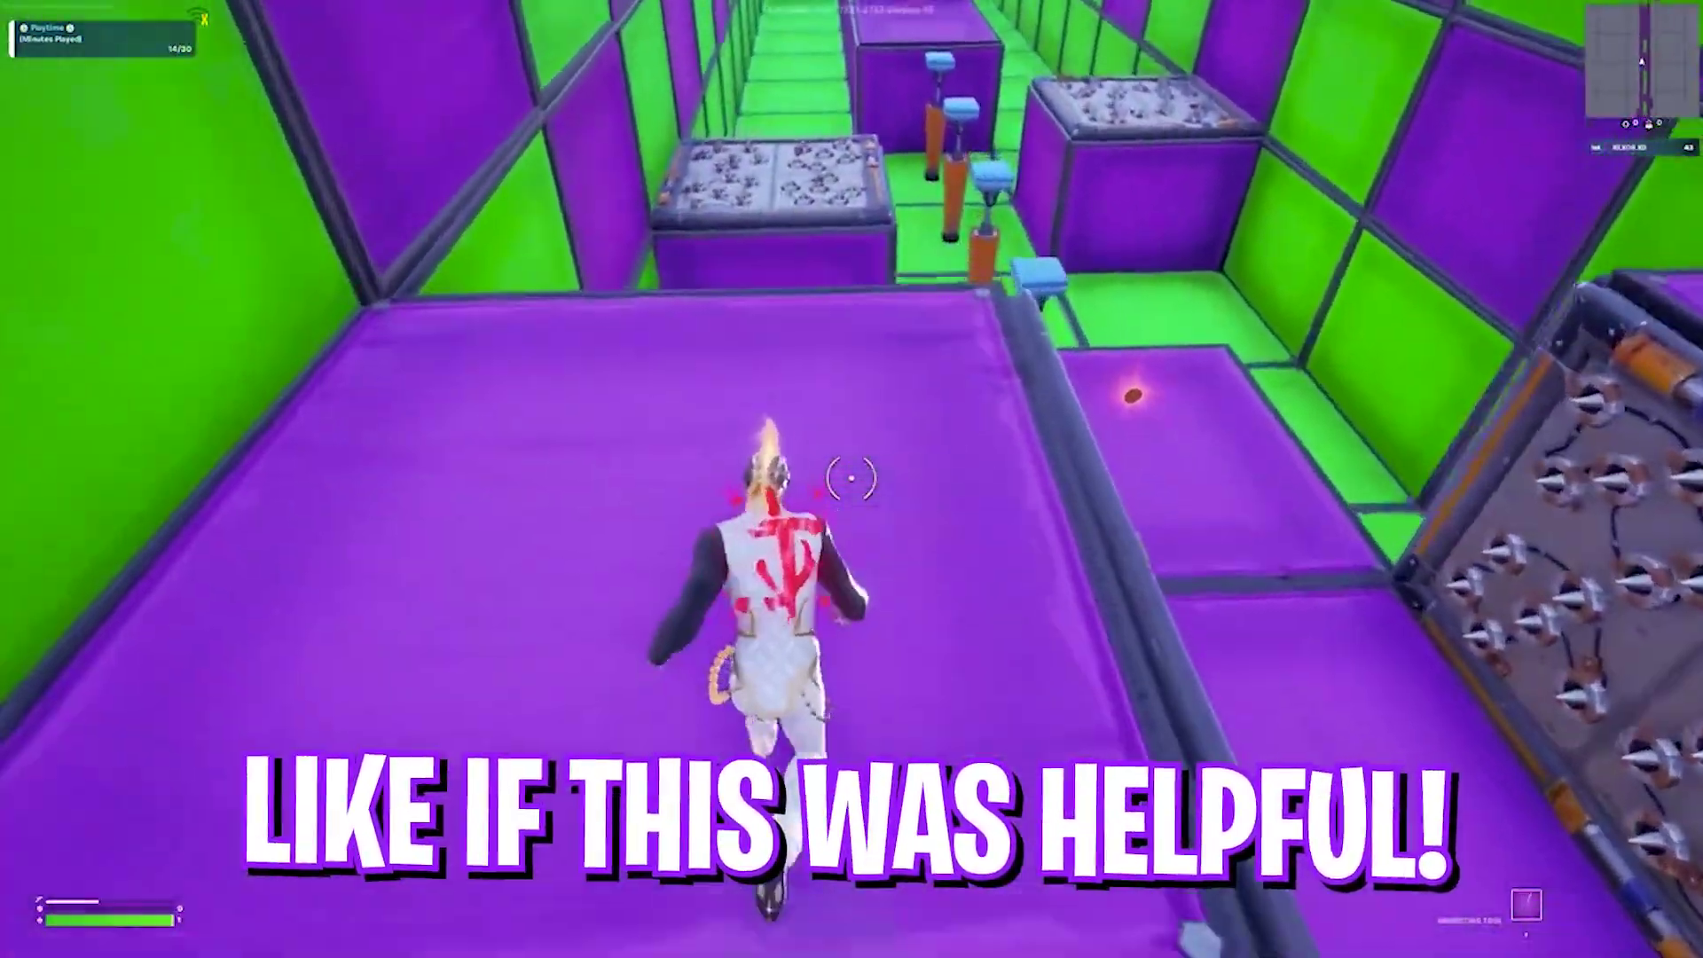
pyautogui.press('w')
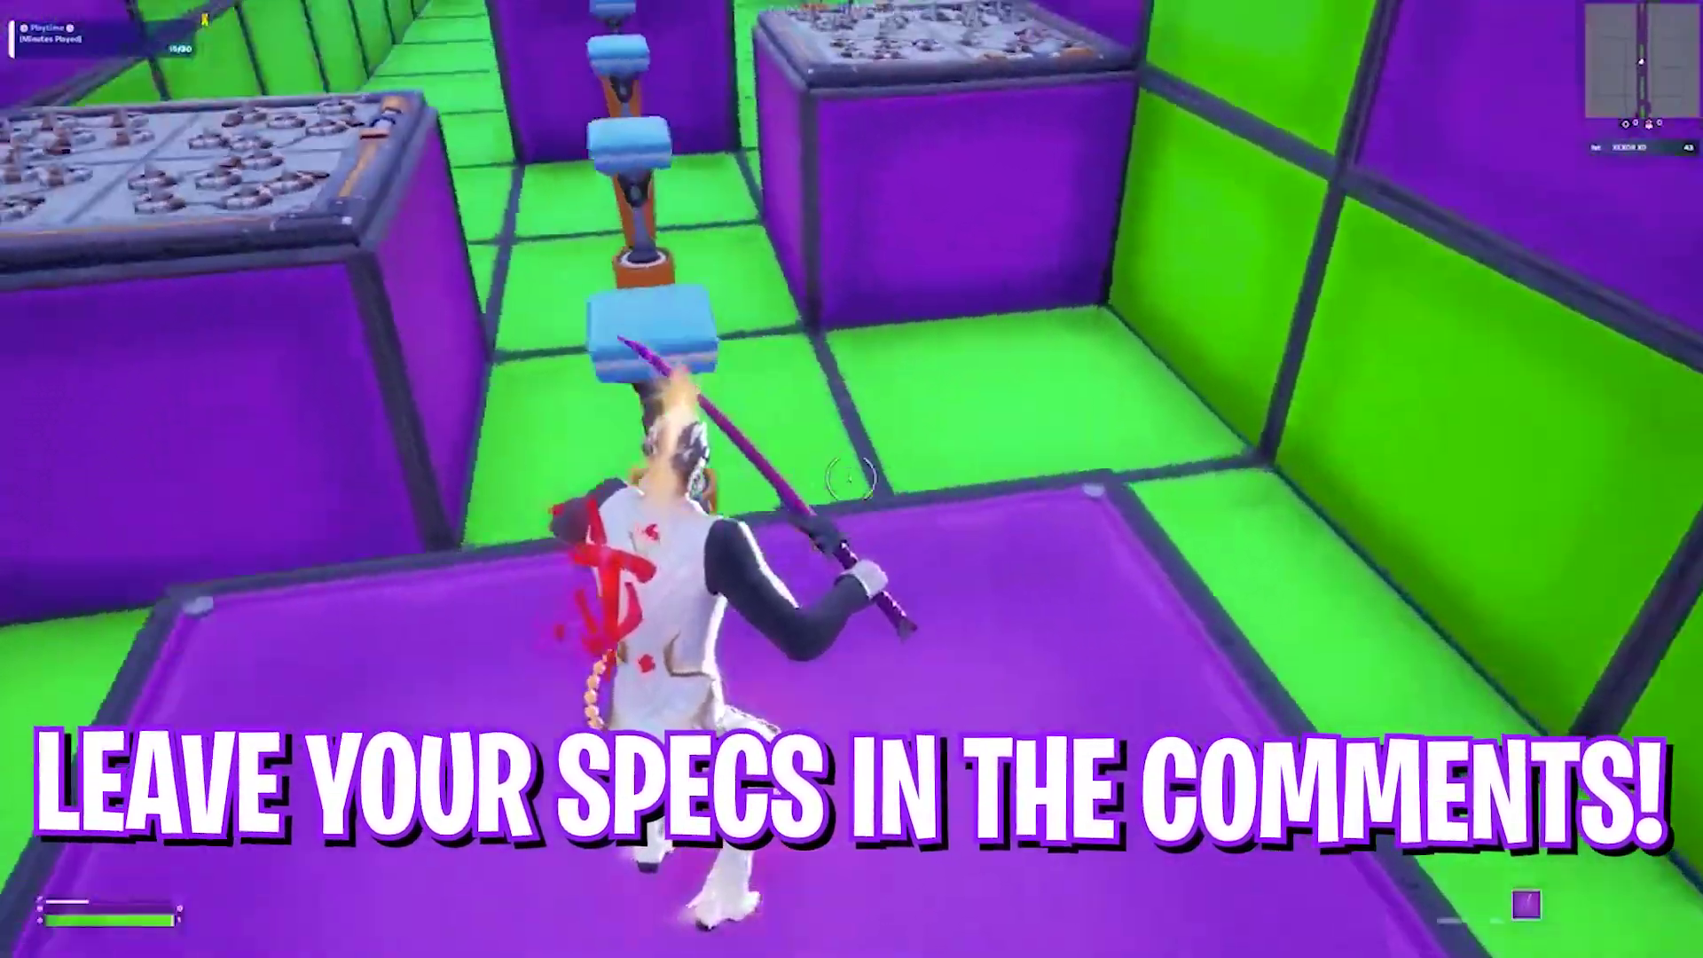
pyautogui.press('w')
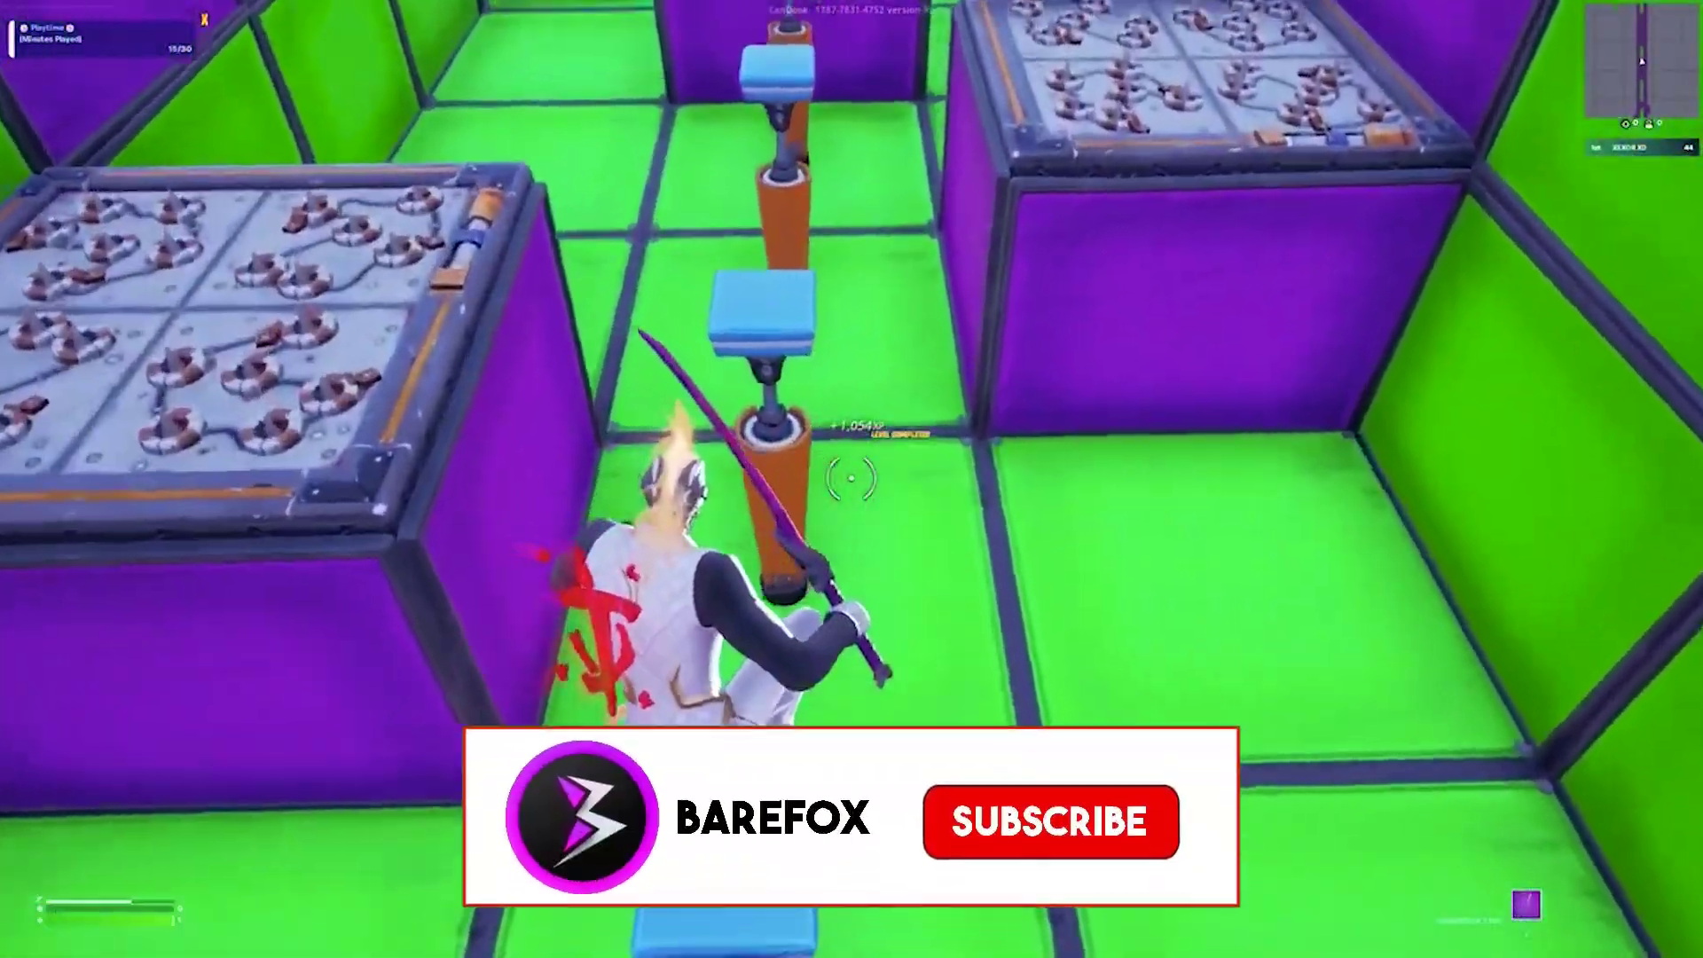
# Run the next course past the orange pillar, onto the purple block and down the corridor
pyautogui.press('w')
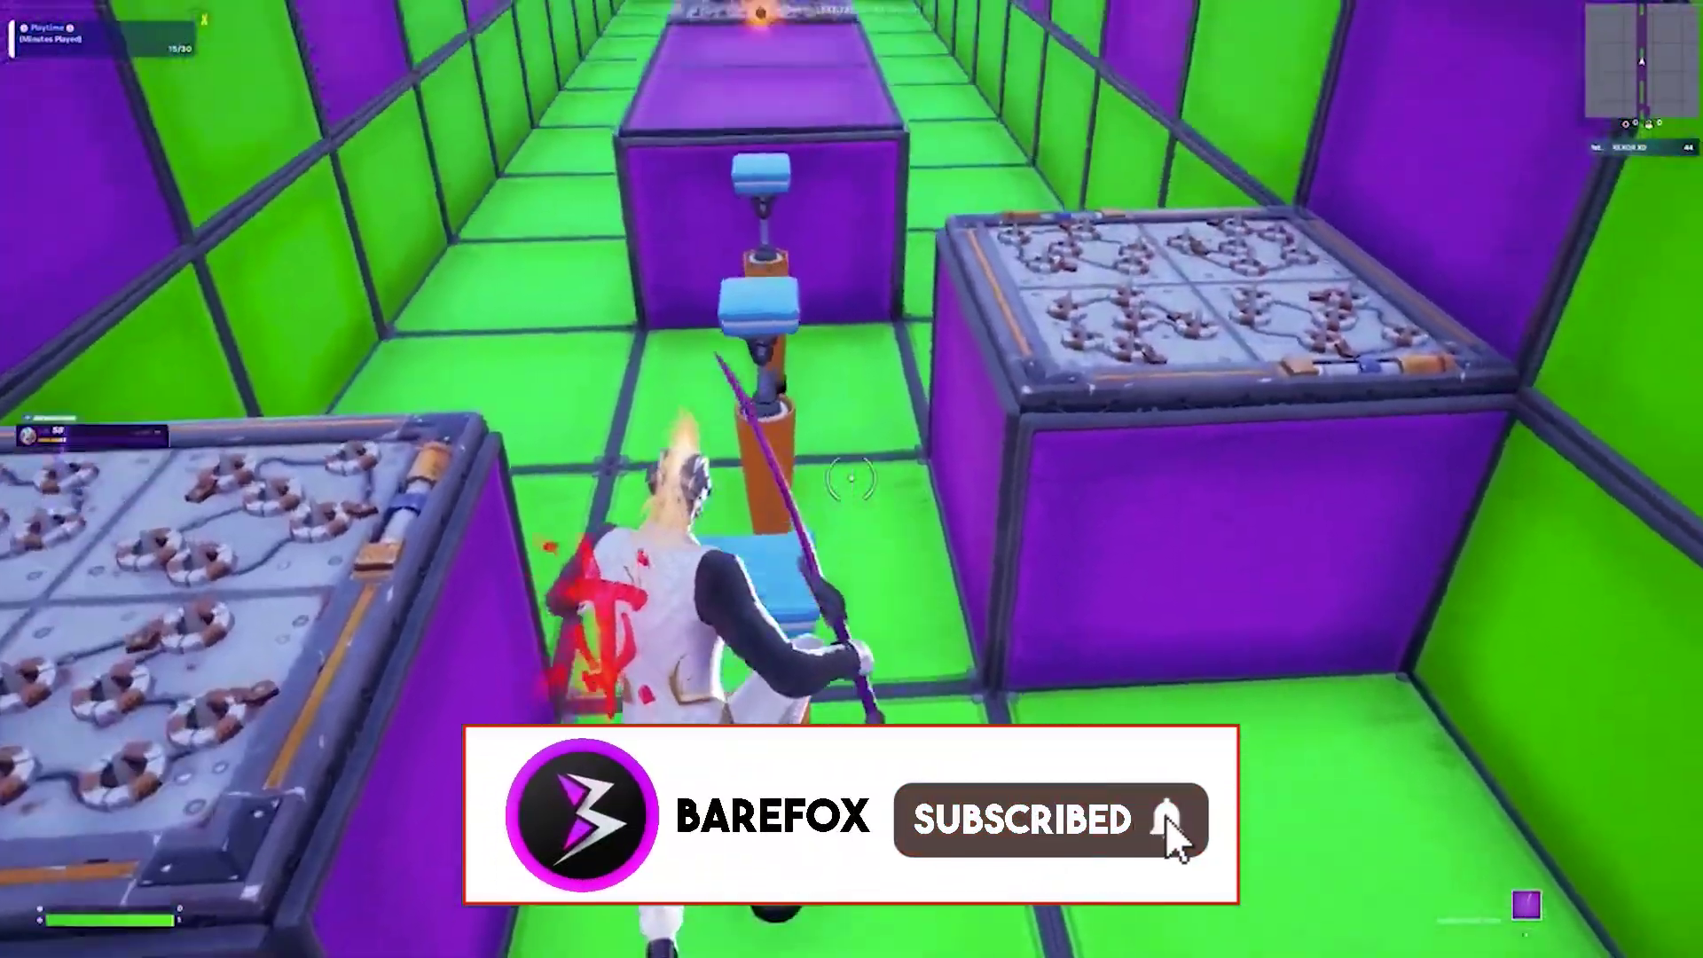
pyautogui.press('w')
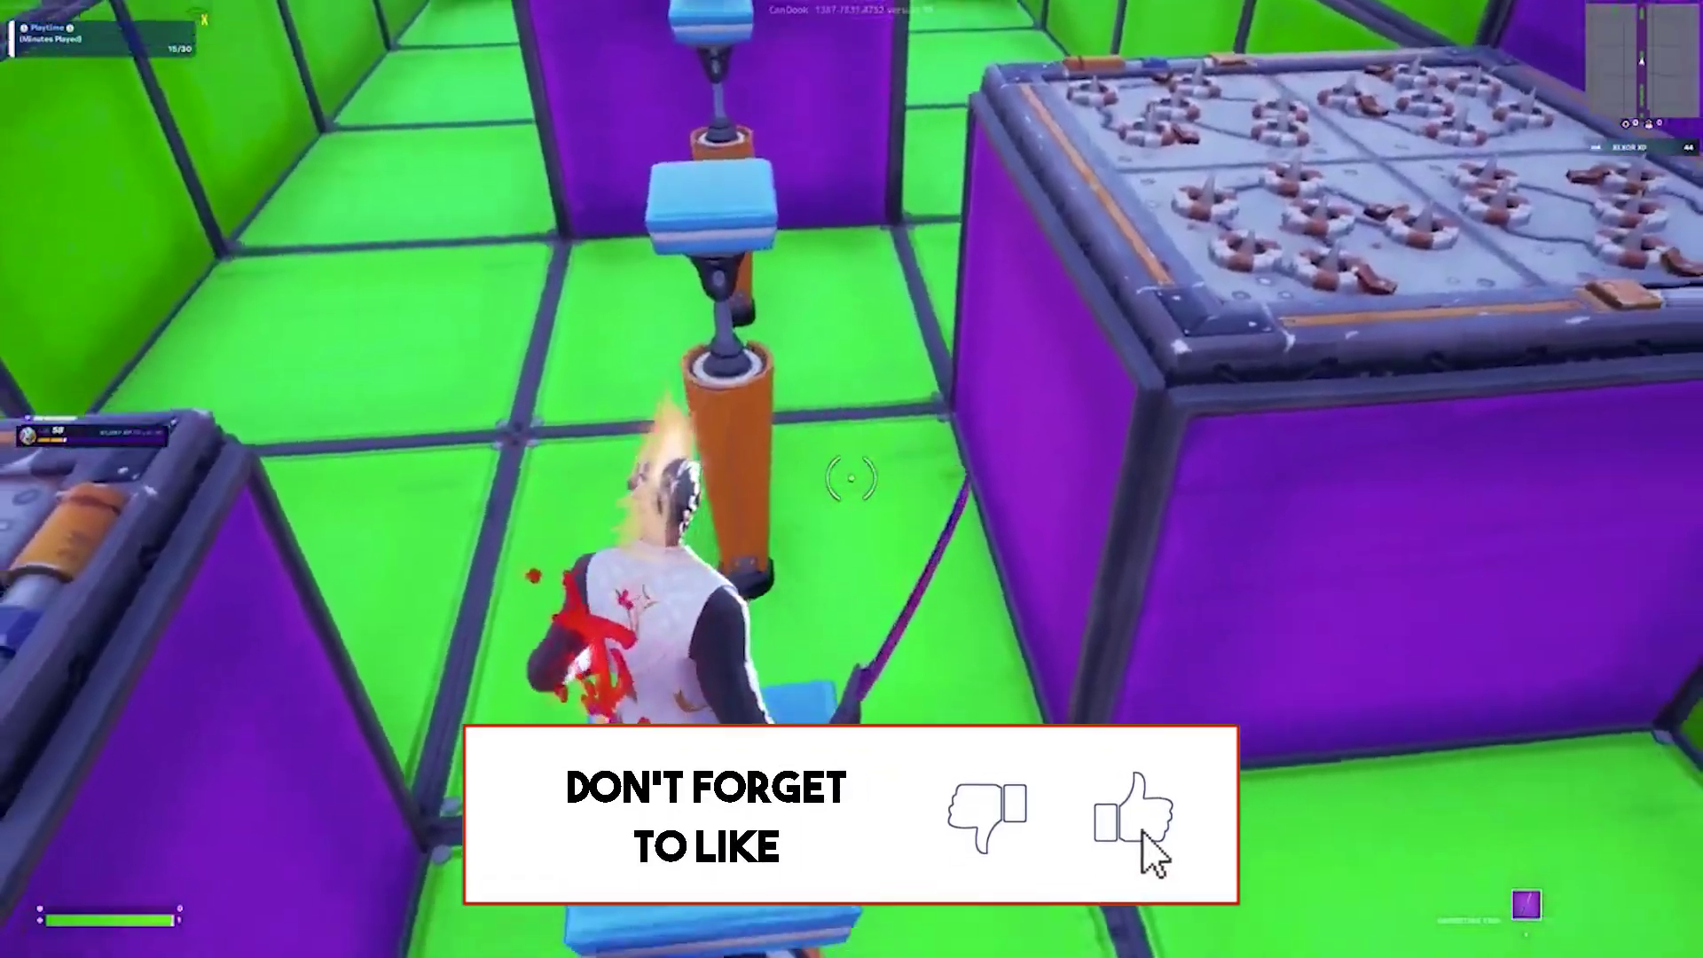
pyautogui.press('w')
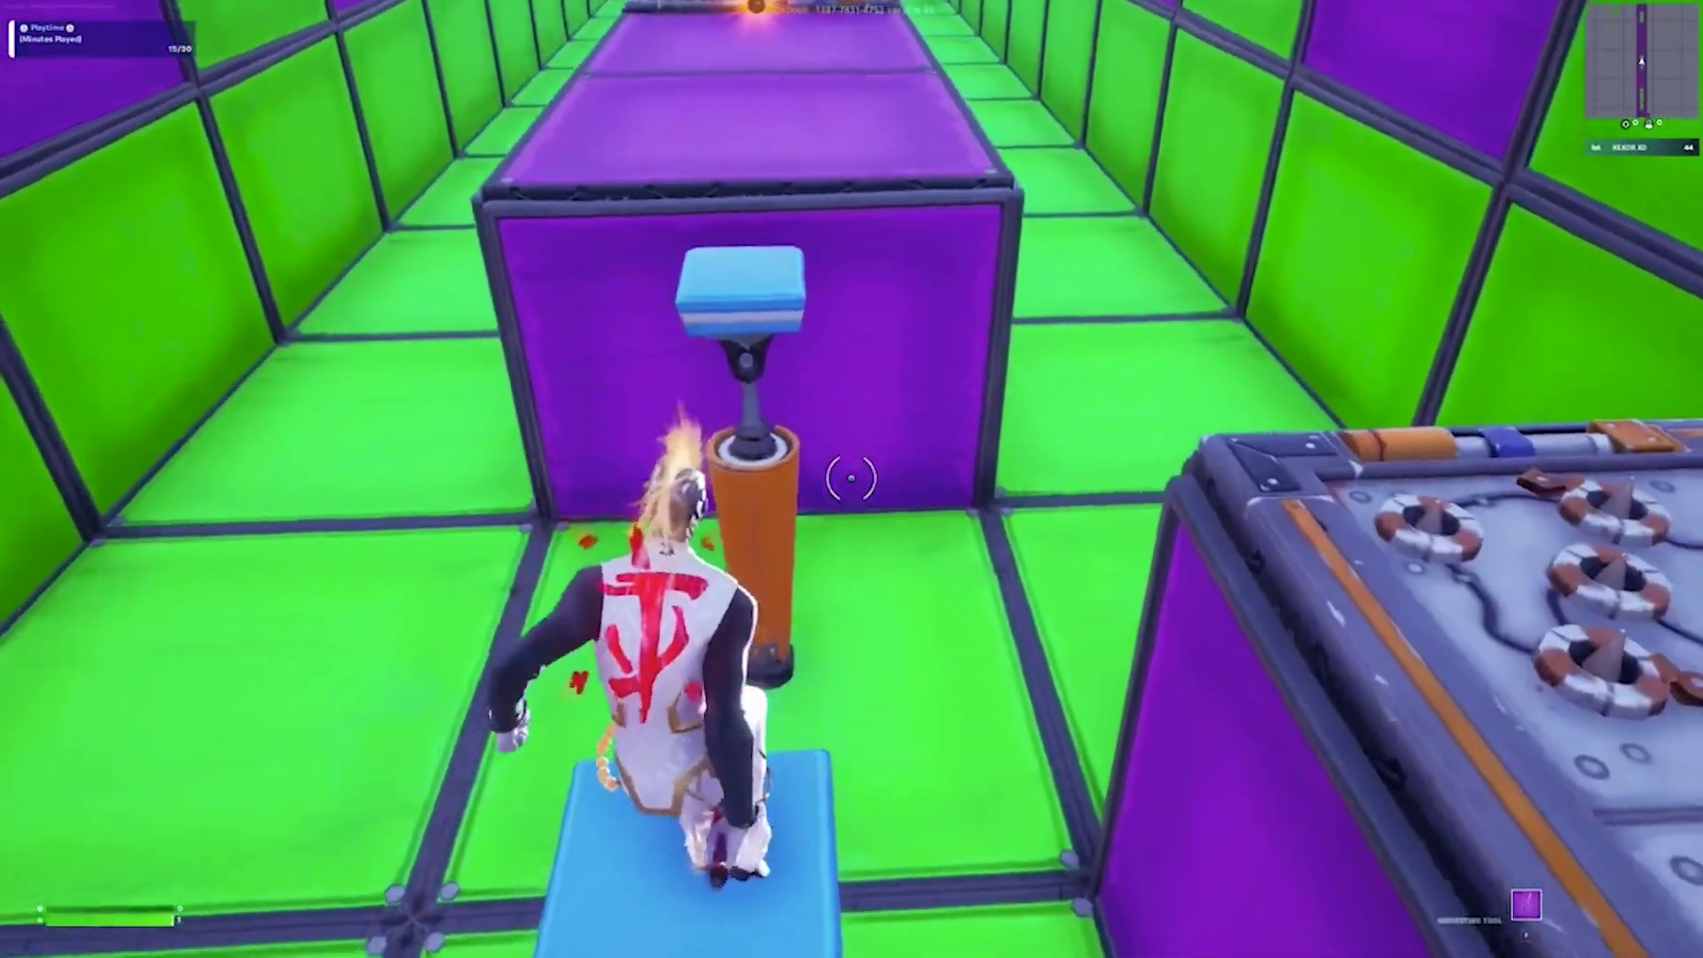
pyautogui.press('space')
pyautogui.press('w')
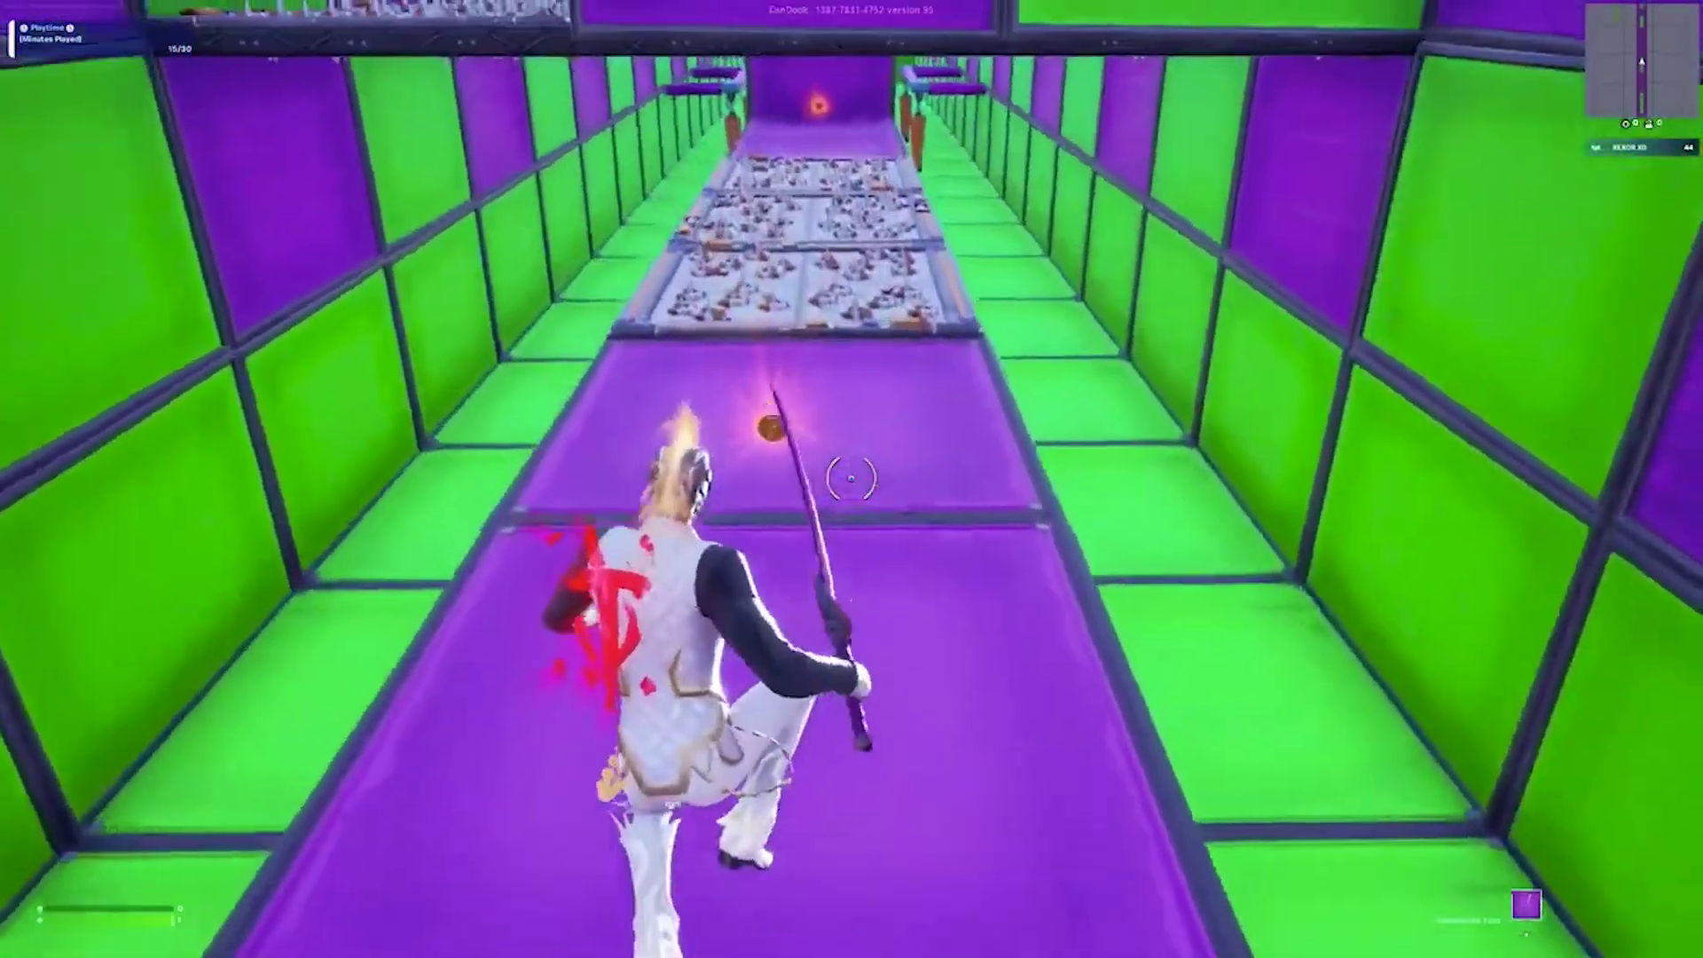